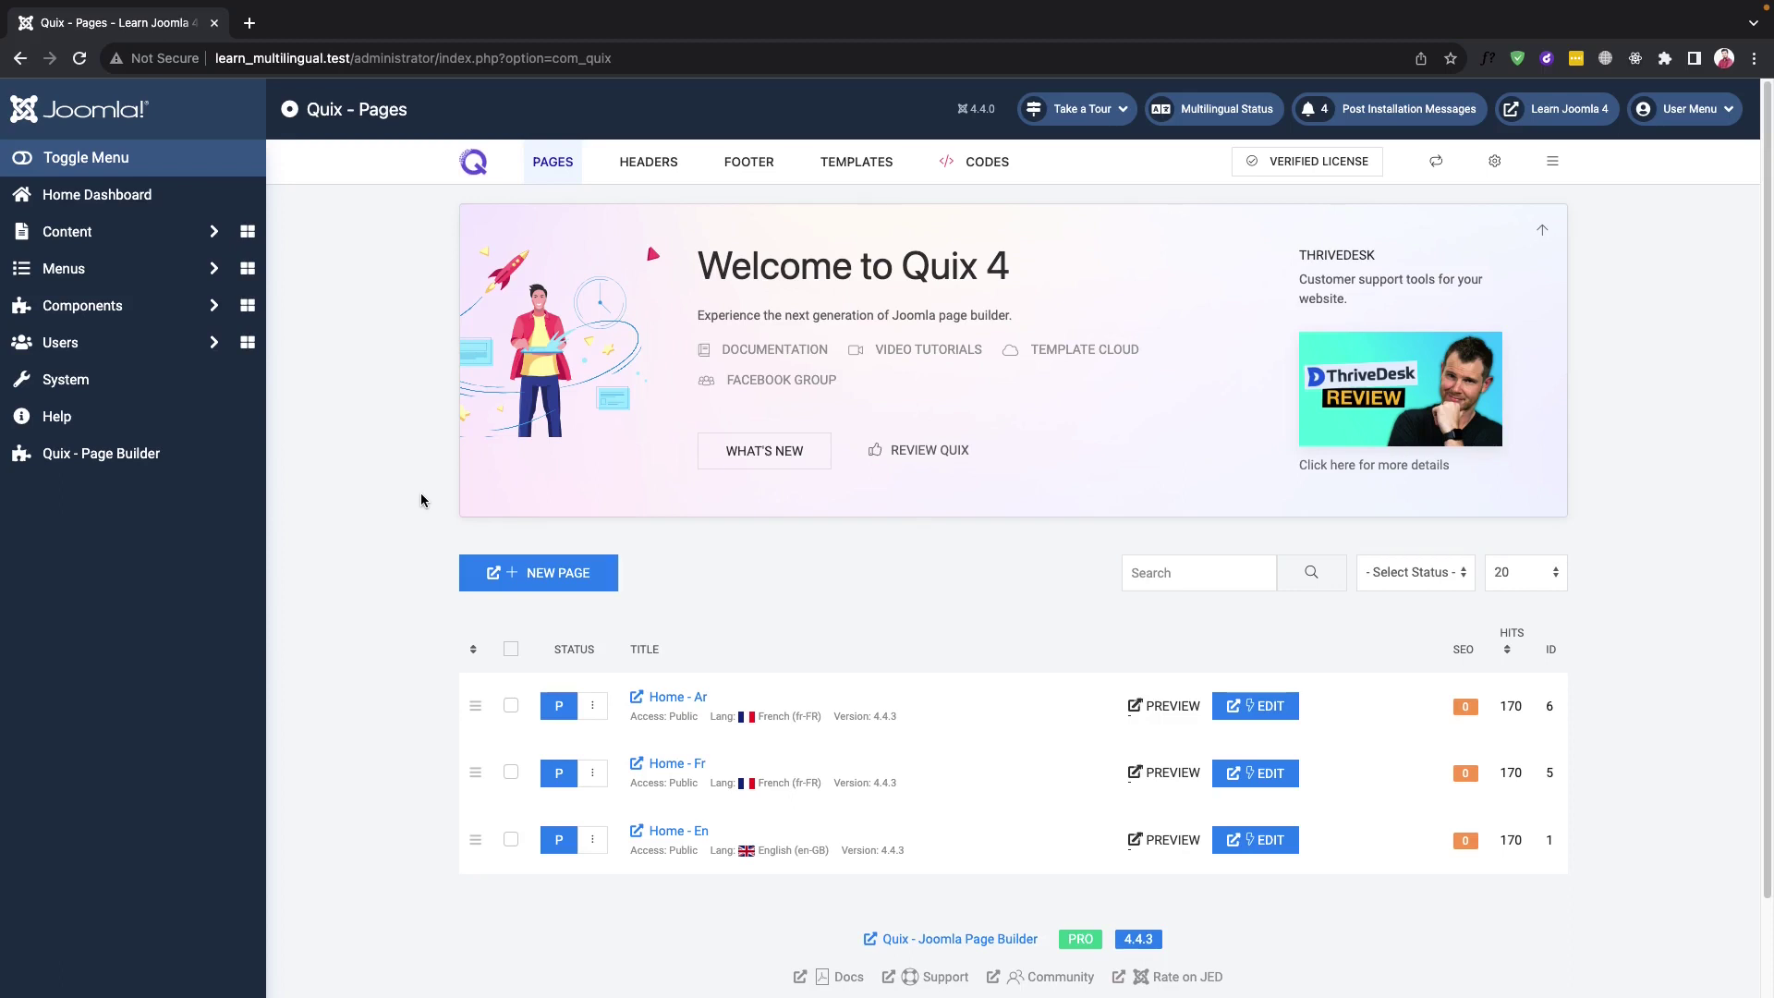
Rename the existing Main Menu to "Main Menu - En" with the unique name mainmenu-en and save it
left_click(213, 268)
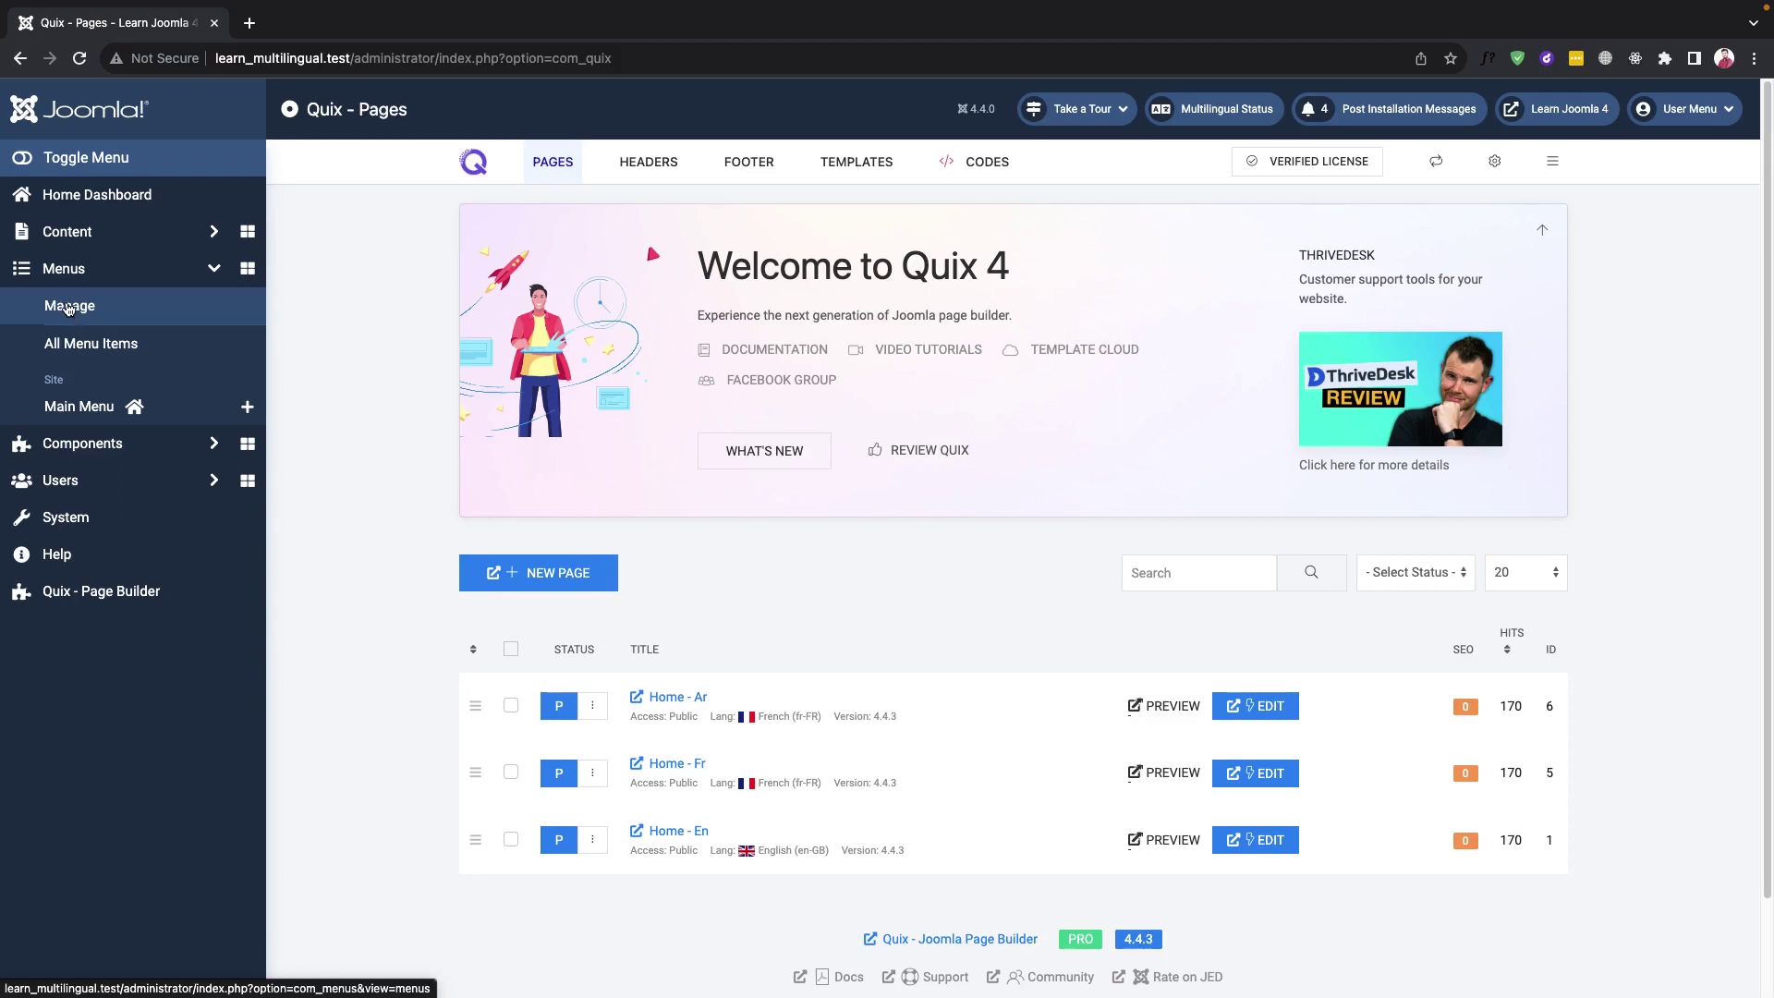
left_click(67, 308)
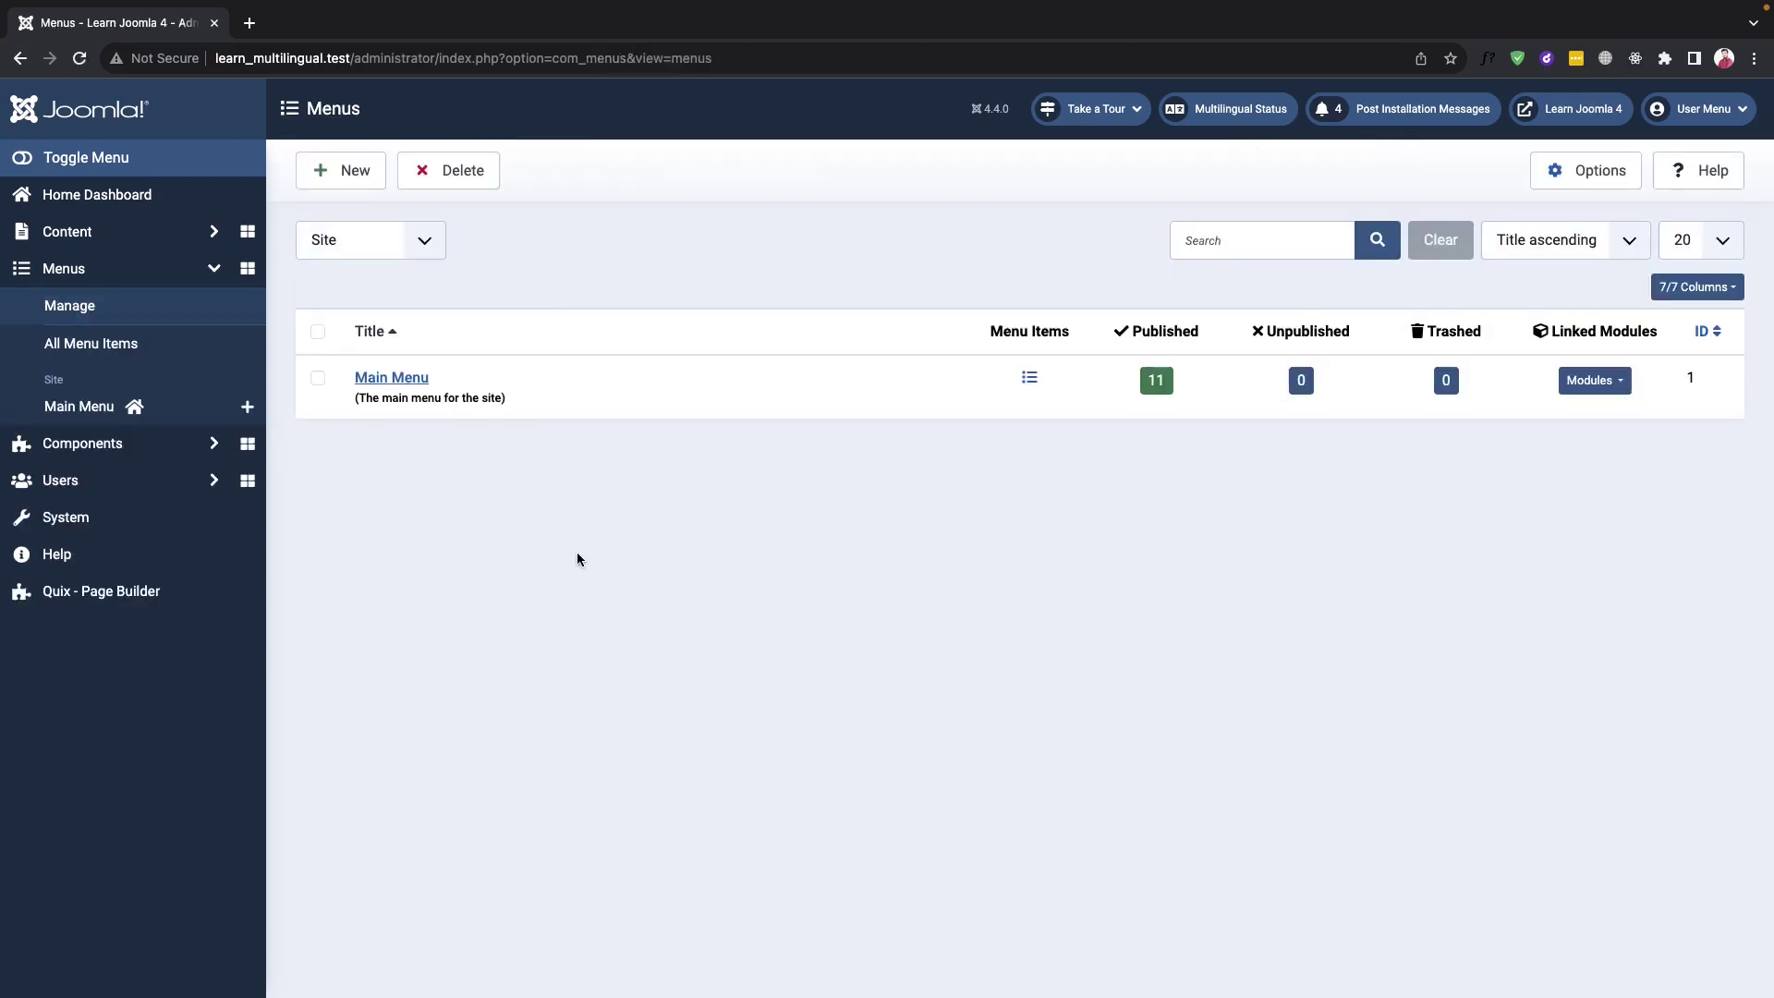
left_click(416, 380)
left_click(178, 268)
type("- En")
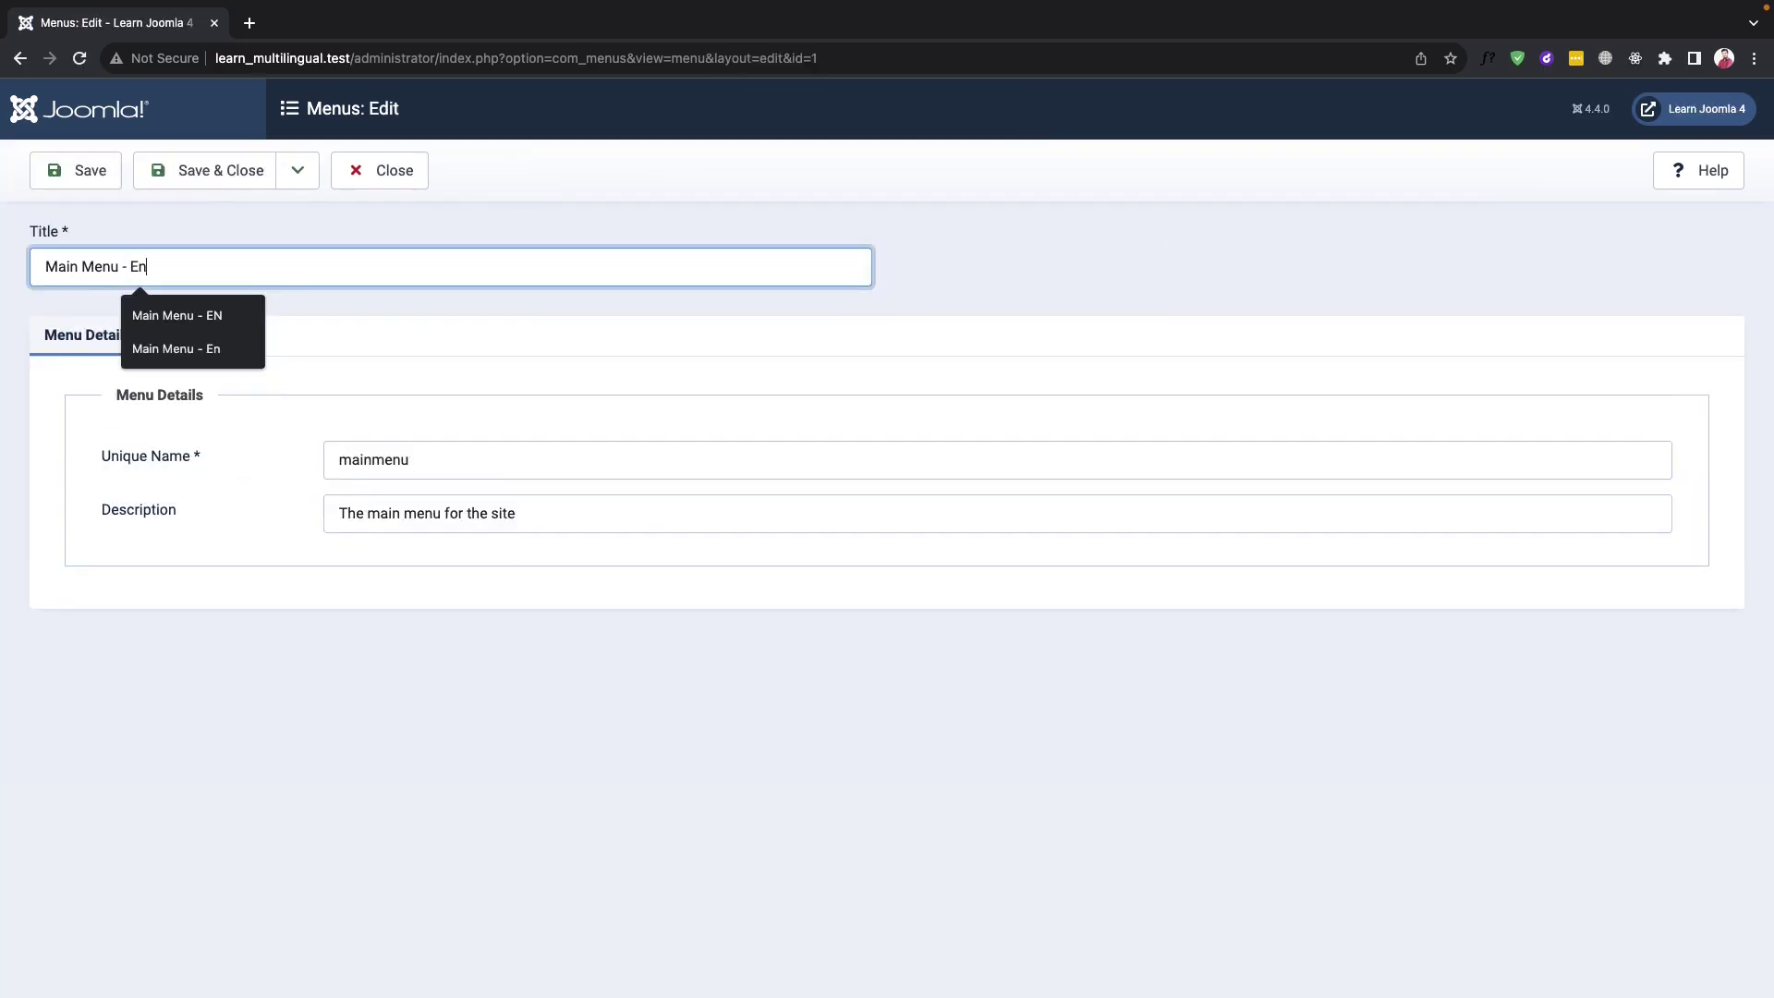
left_click(444, 465)
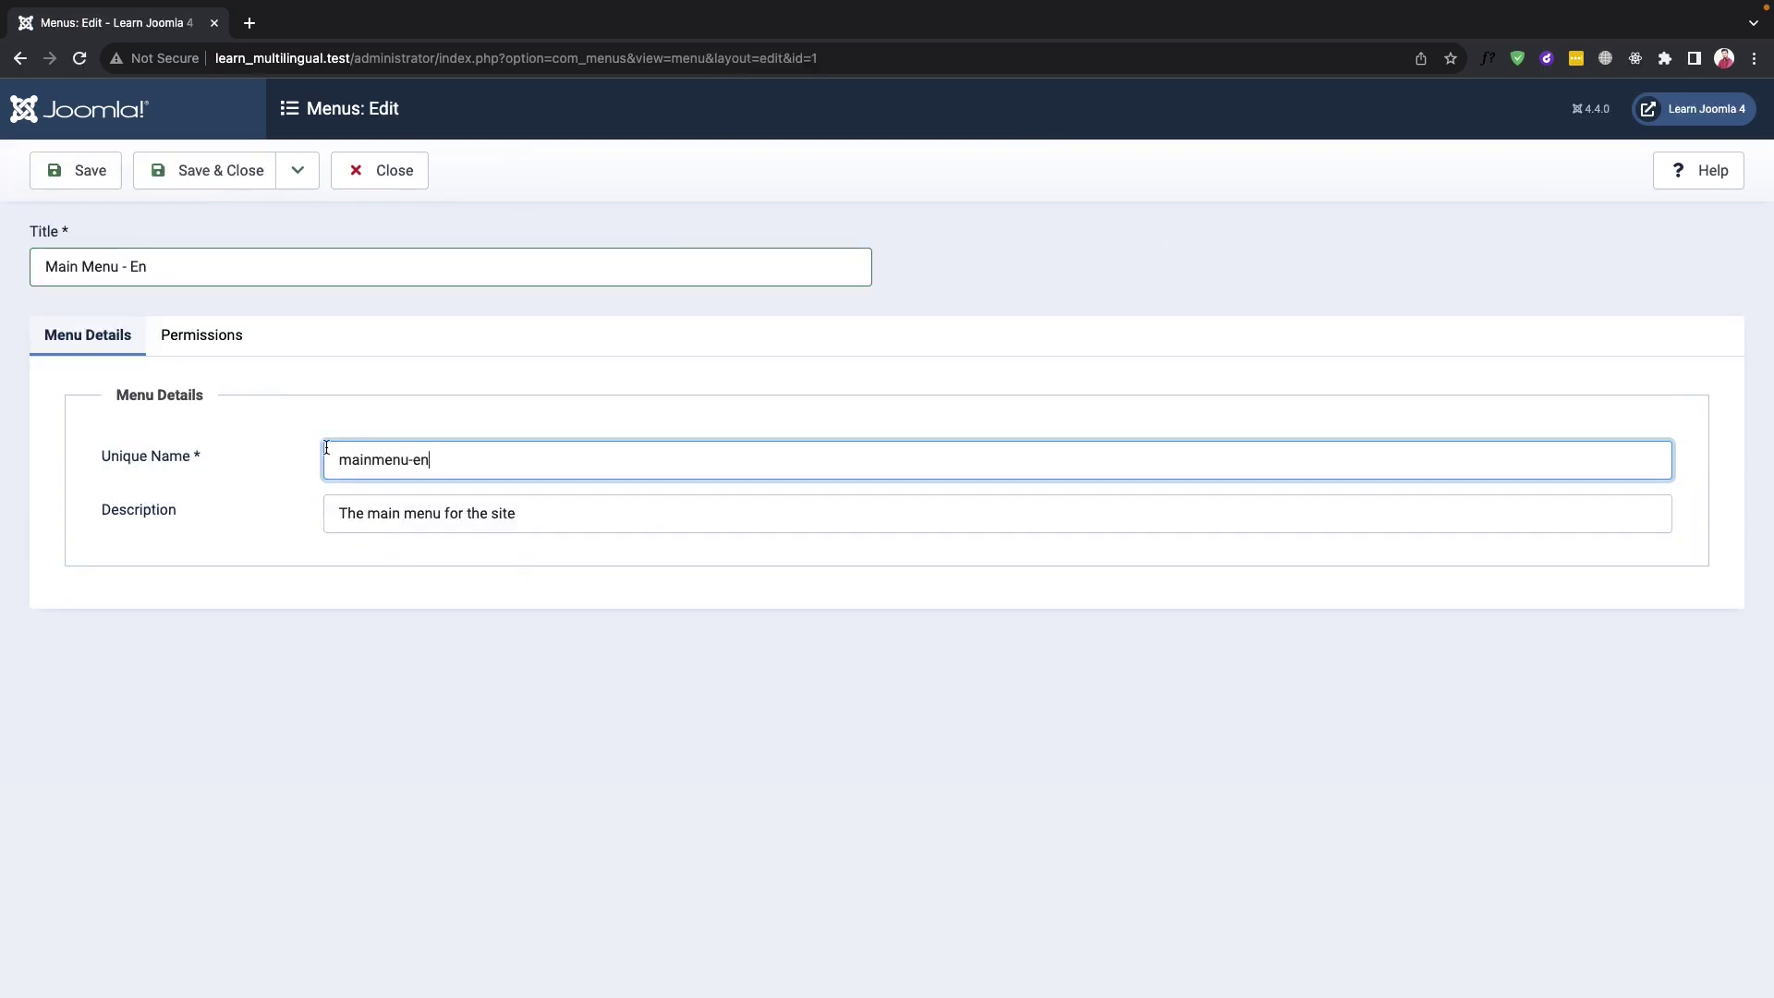
left_click(208, 170)
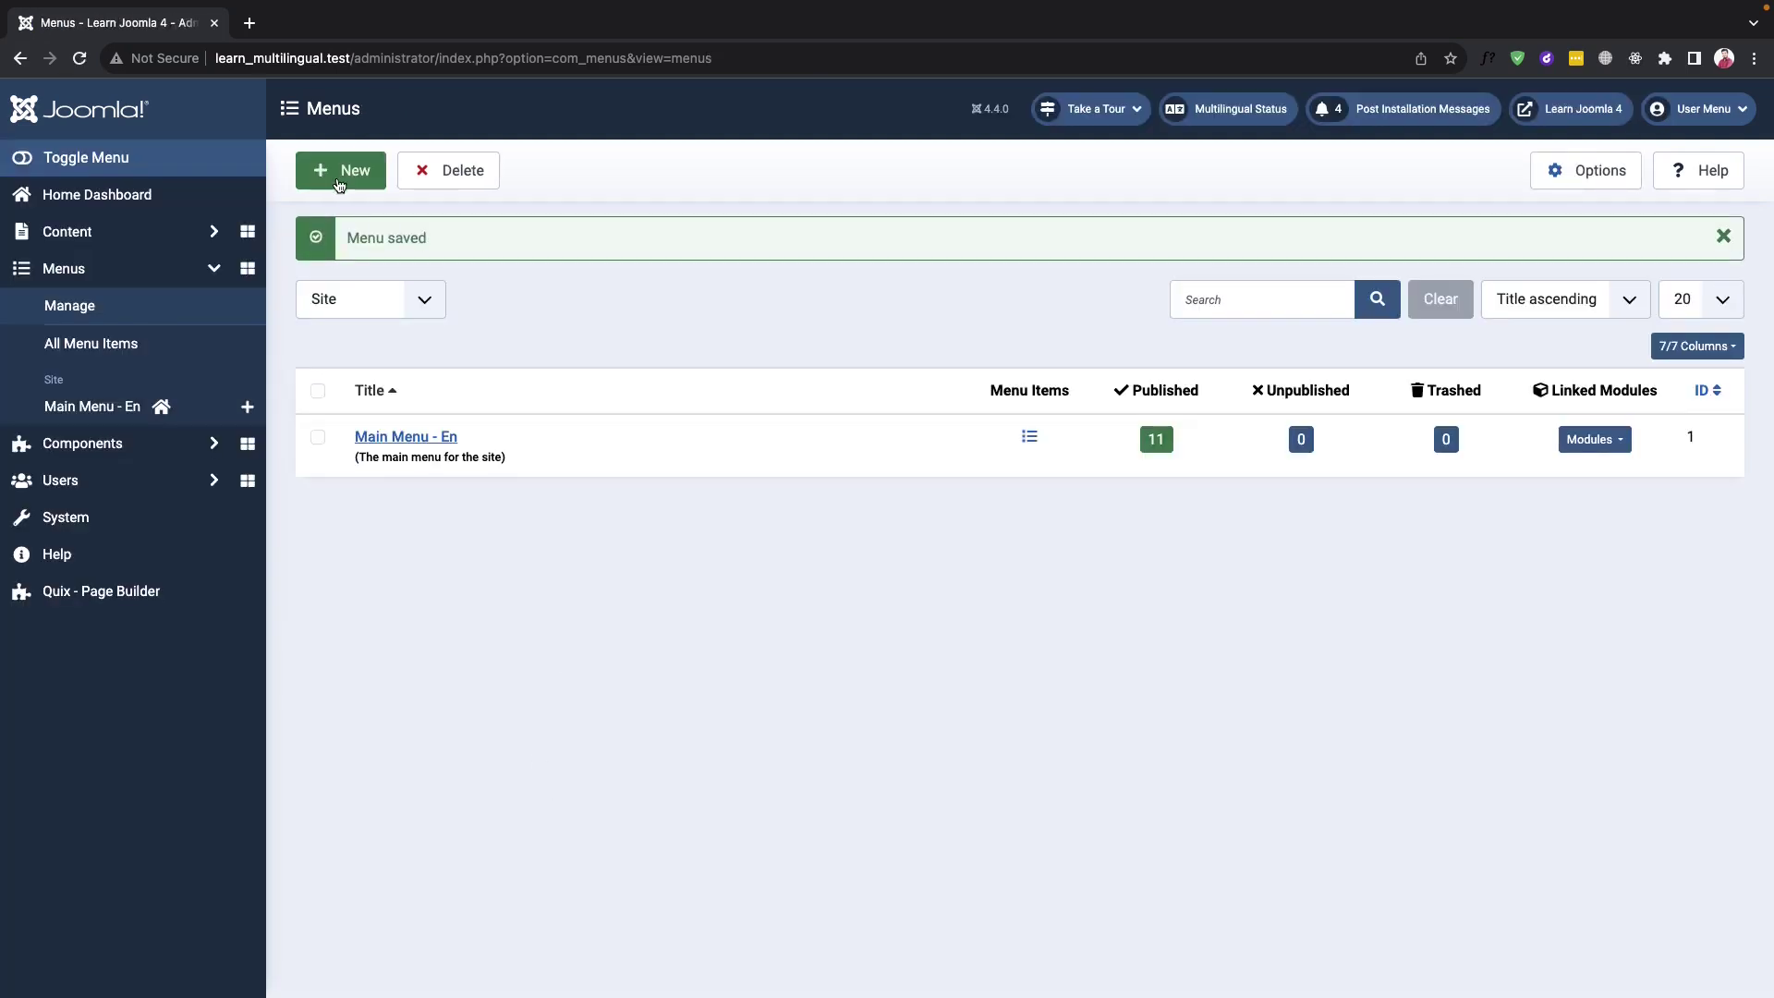
Create and save a new menu titled "Default Menu" with the unique name default-menu
left_click(350, 174)
left_click(265, 266)
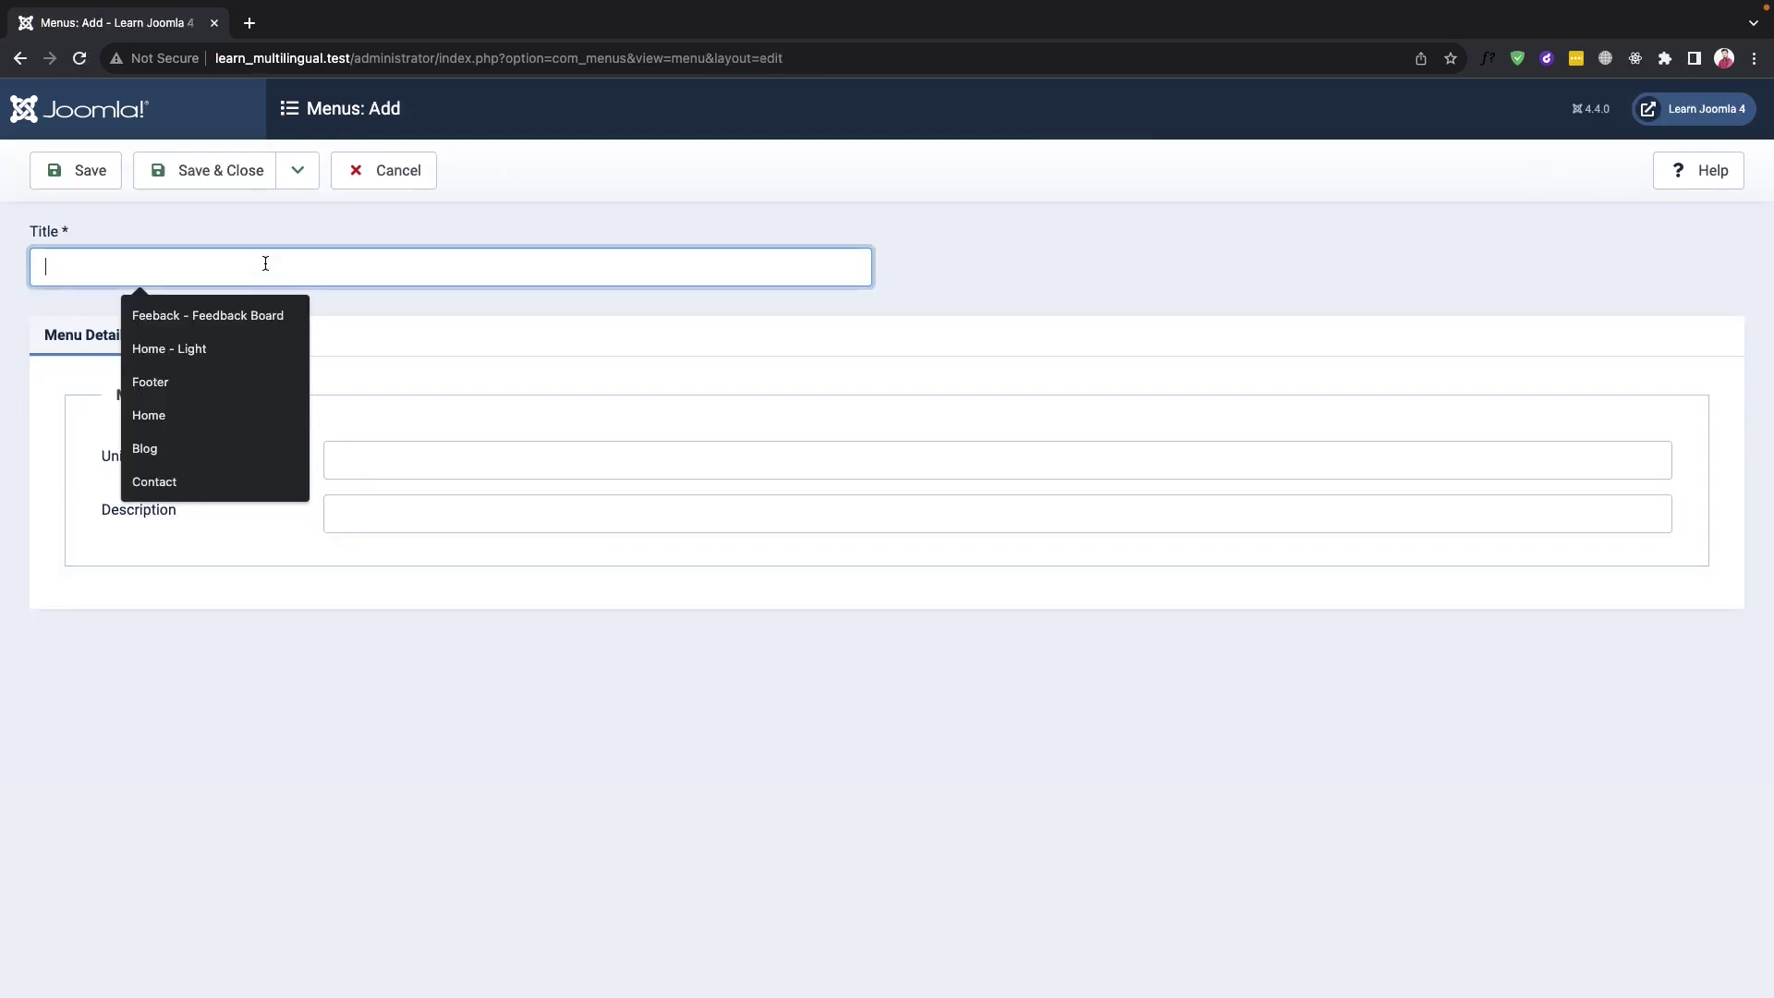
type("Default Menu")
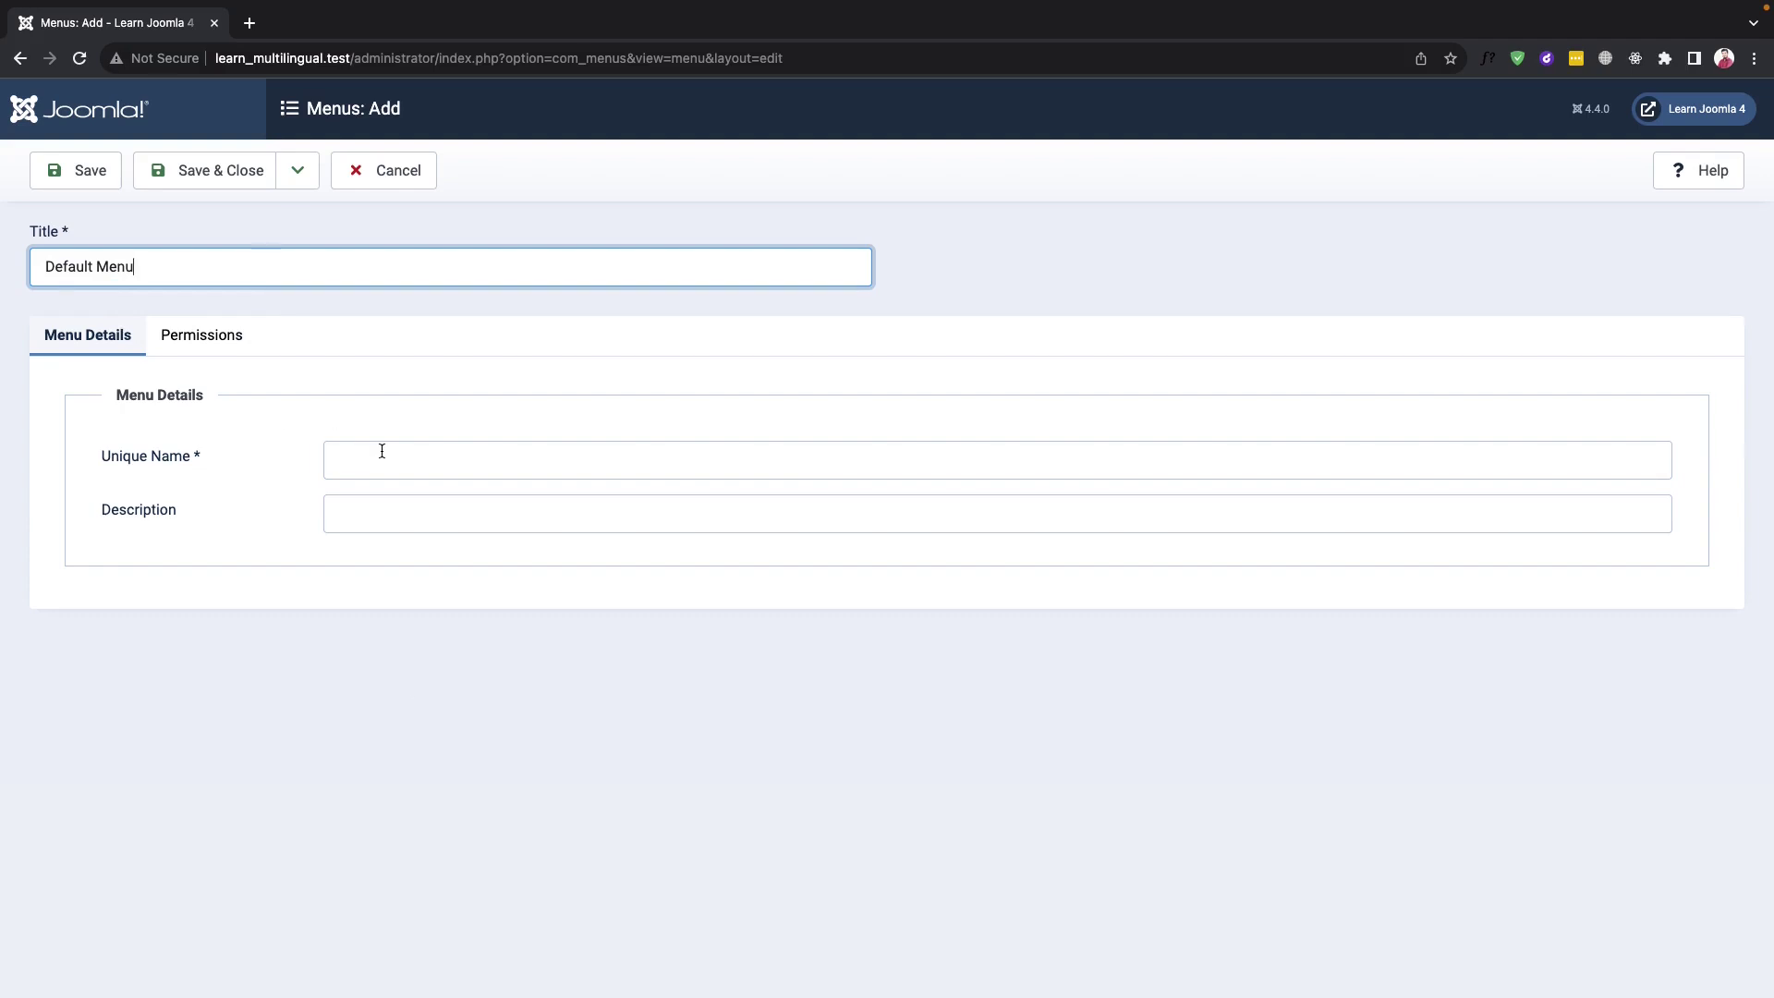
left_click(381, 452)
type("default-menu")
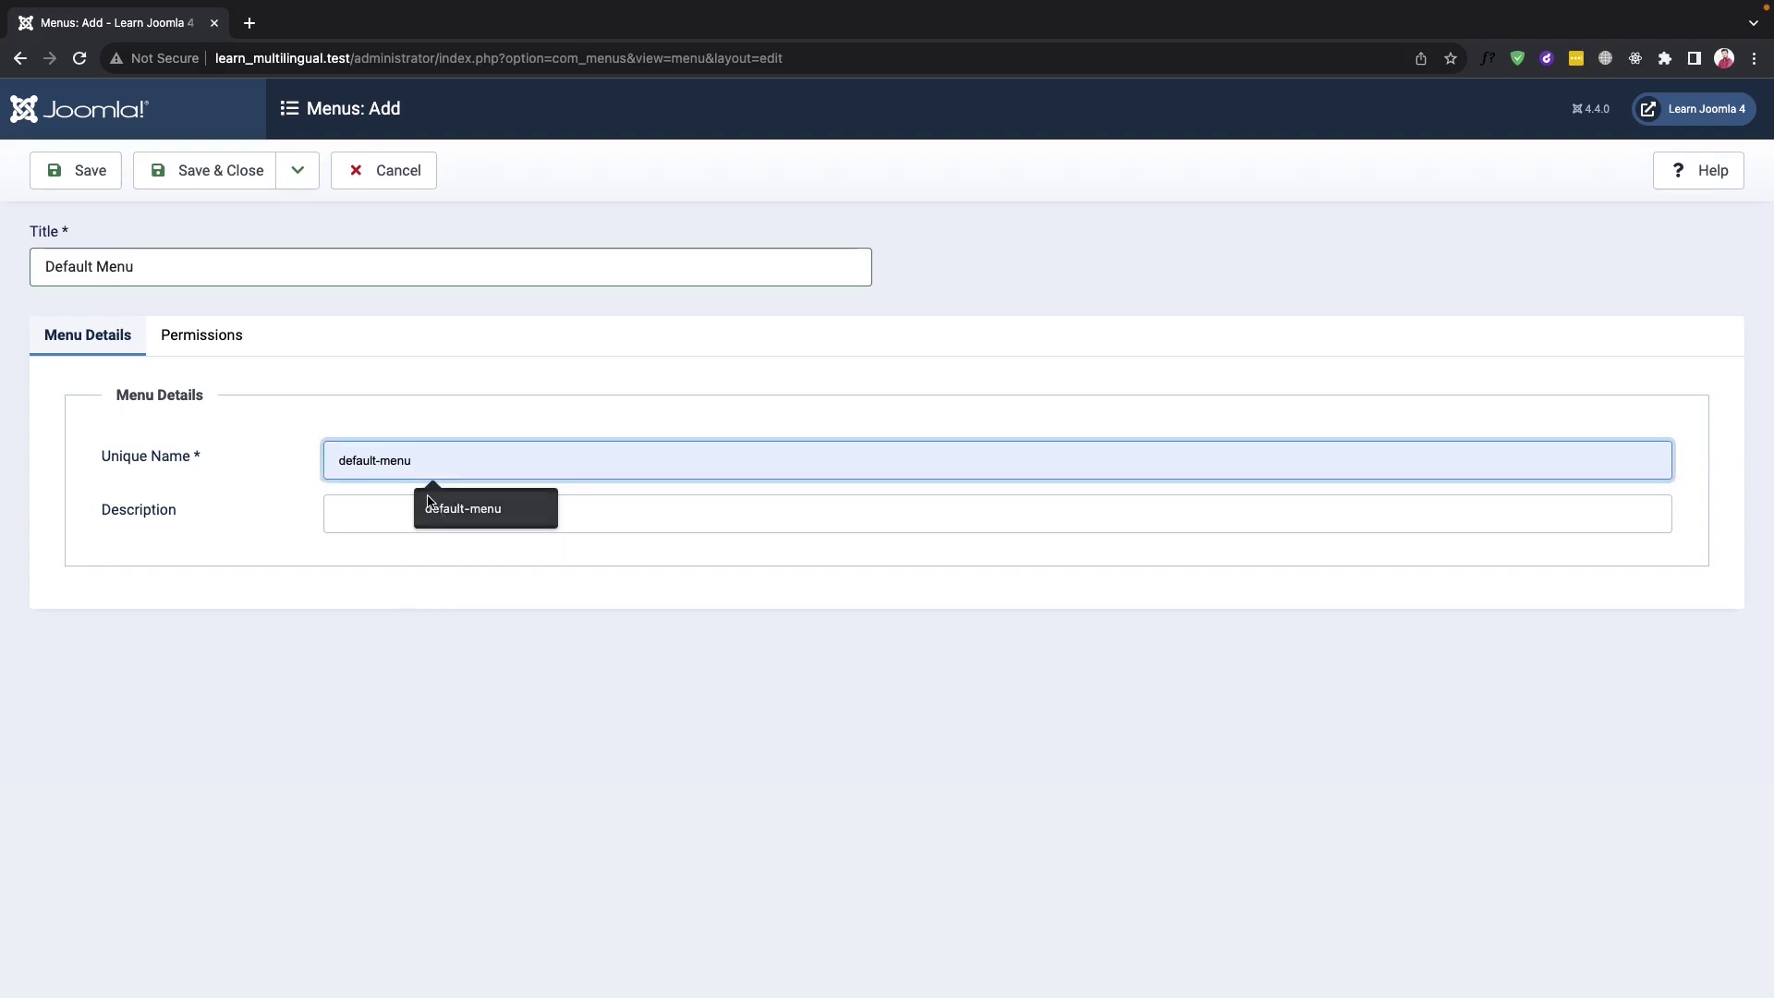
left_click(434, 505)
left_click(212, 185)
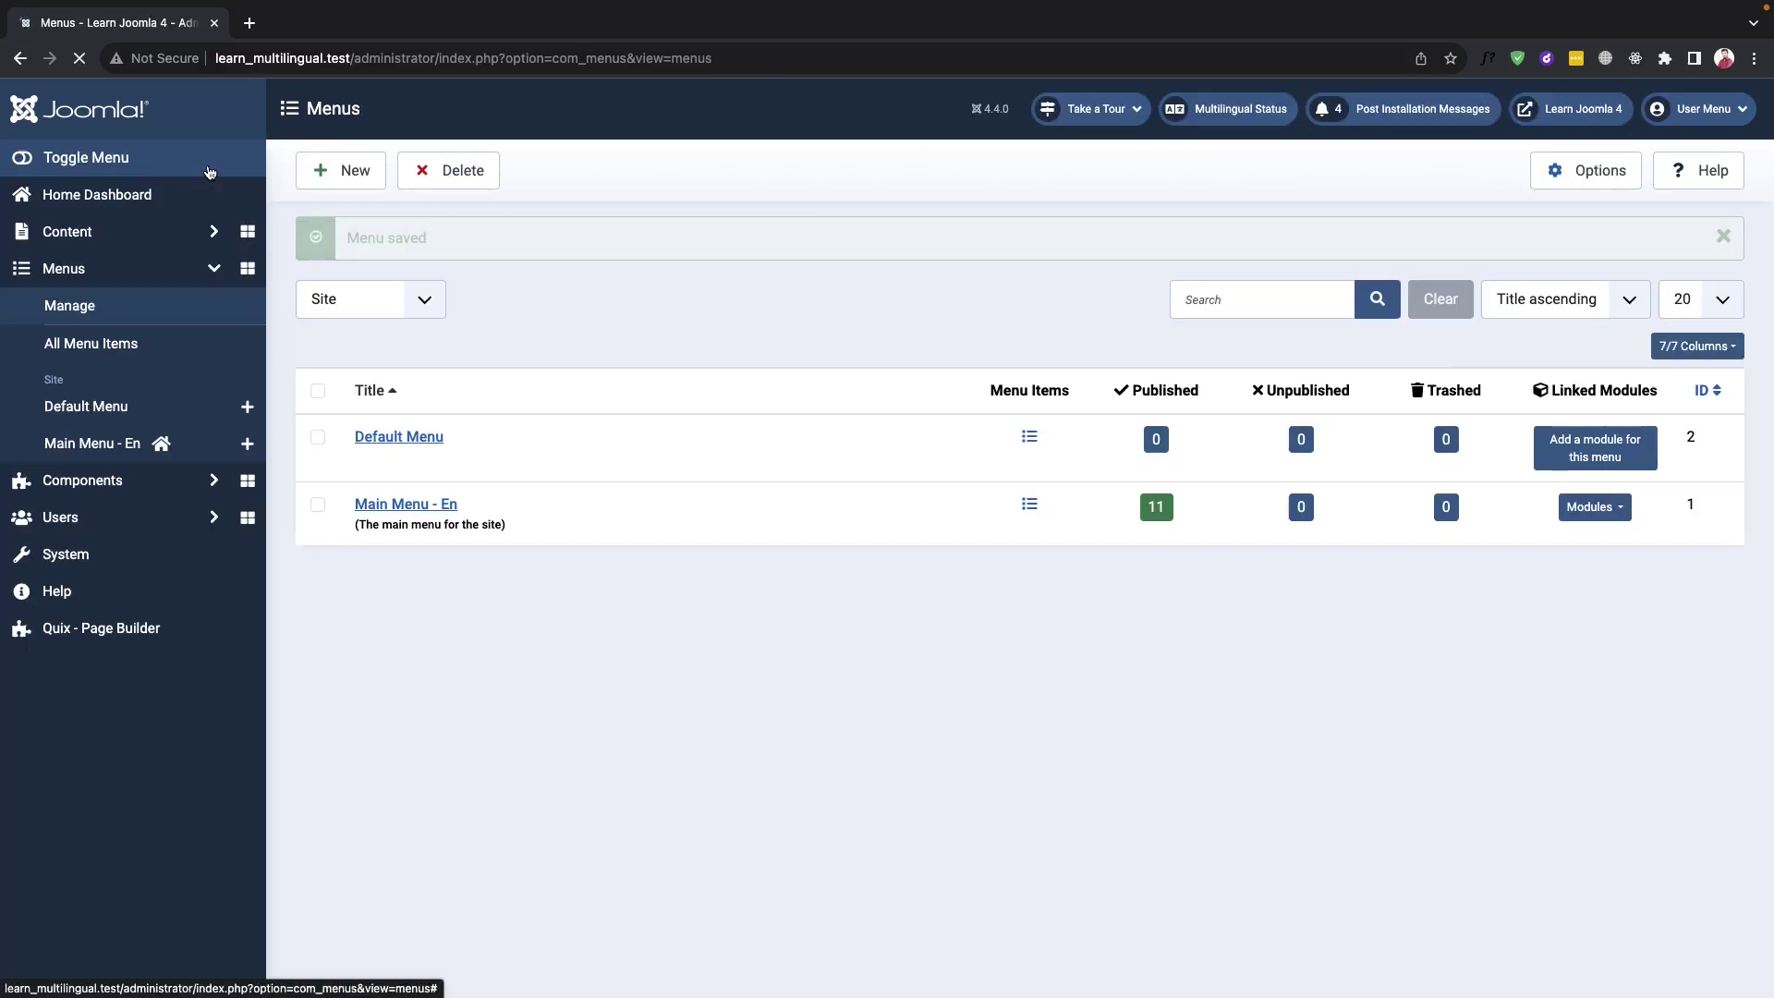
Create and save a new menu titled "Main Menu - Fr" with the unique name main-menu-fr
left_click(349, 171)
left_click(269, 268)
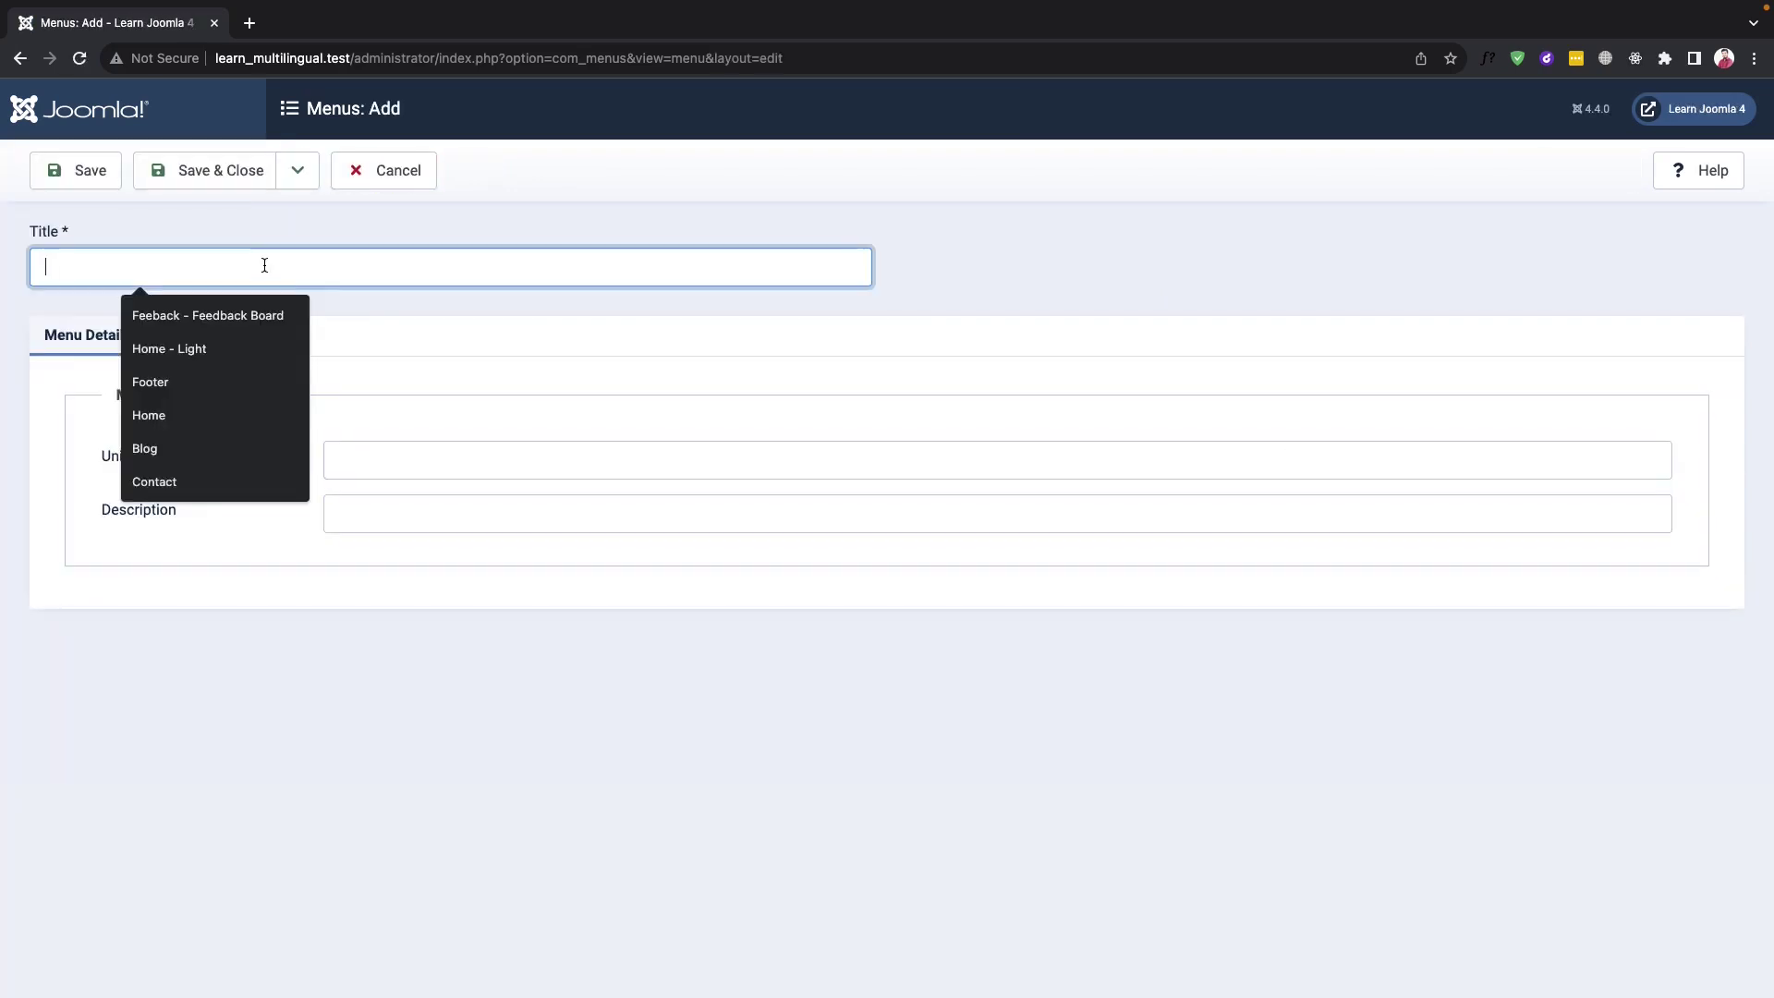
type("Main Menu - Fr")
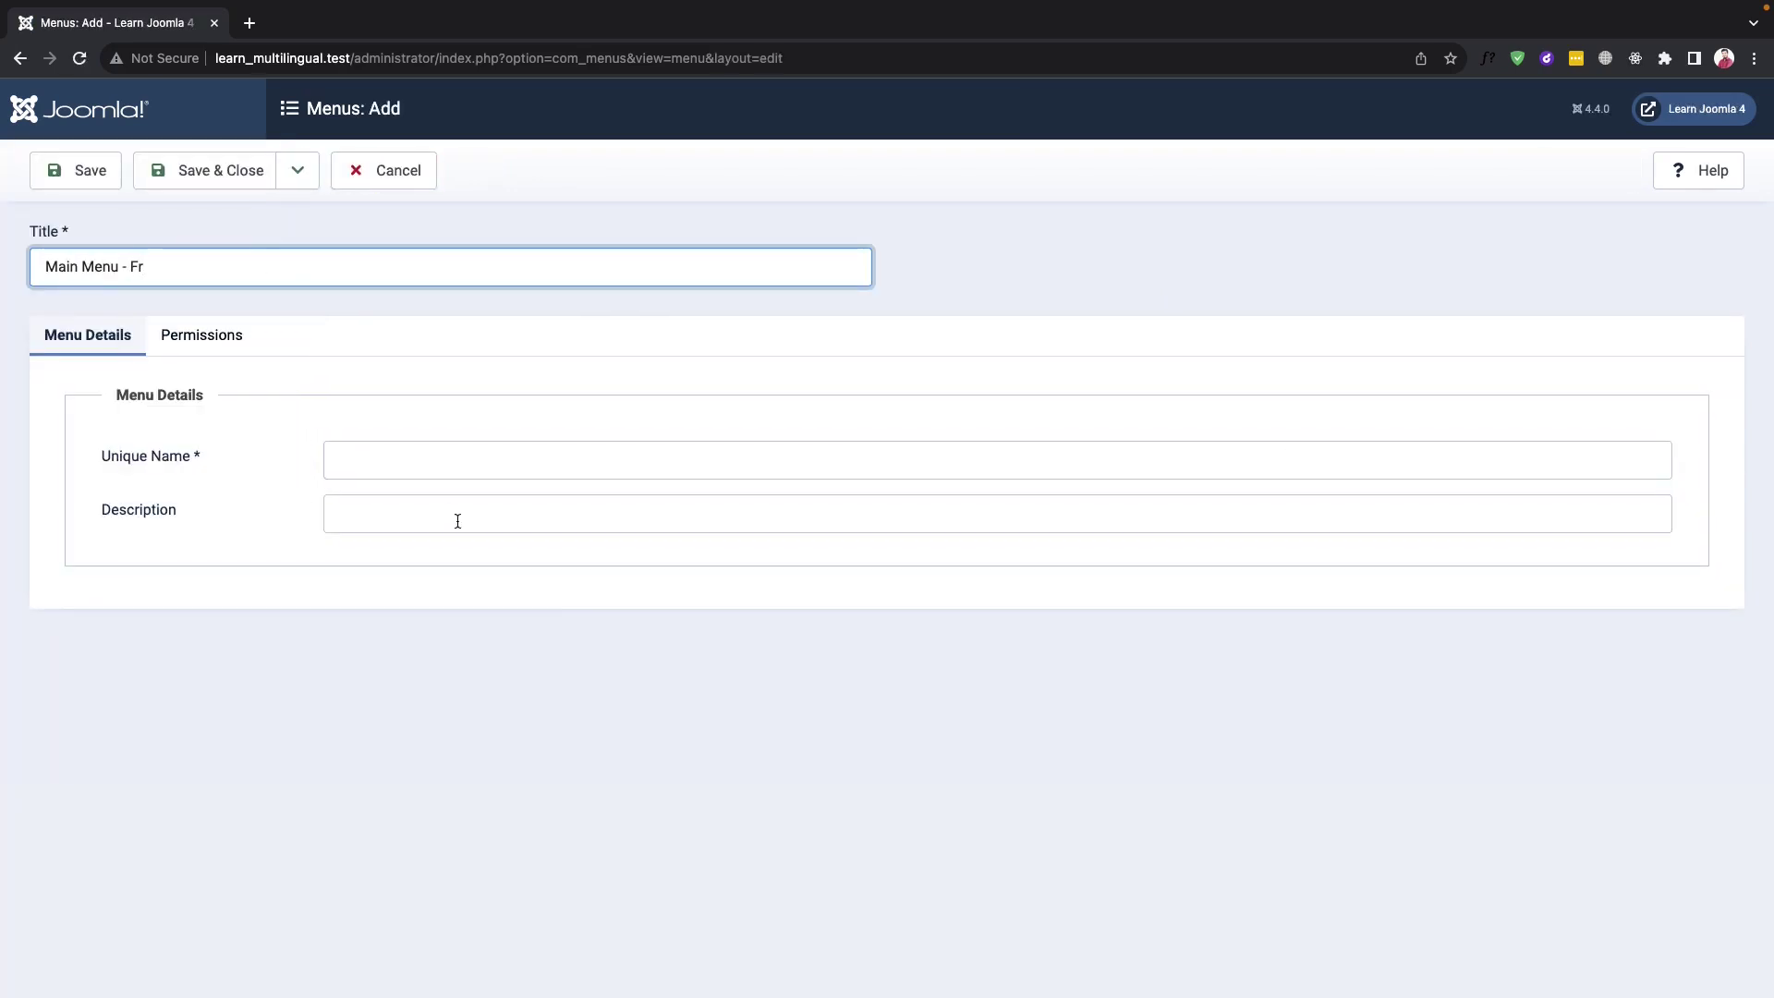
left_click(423, 459)
type("main-menu-fr")
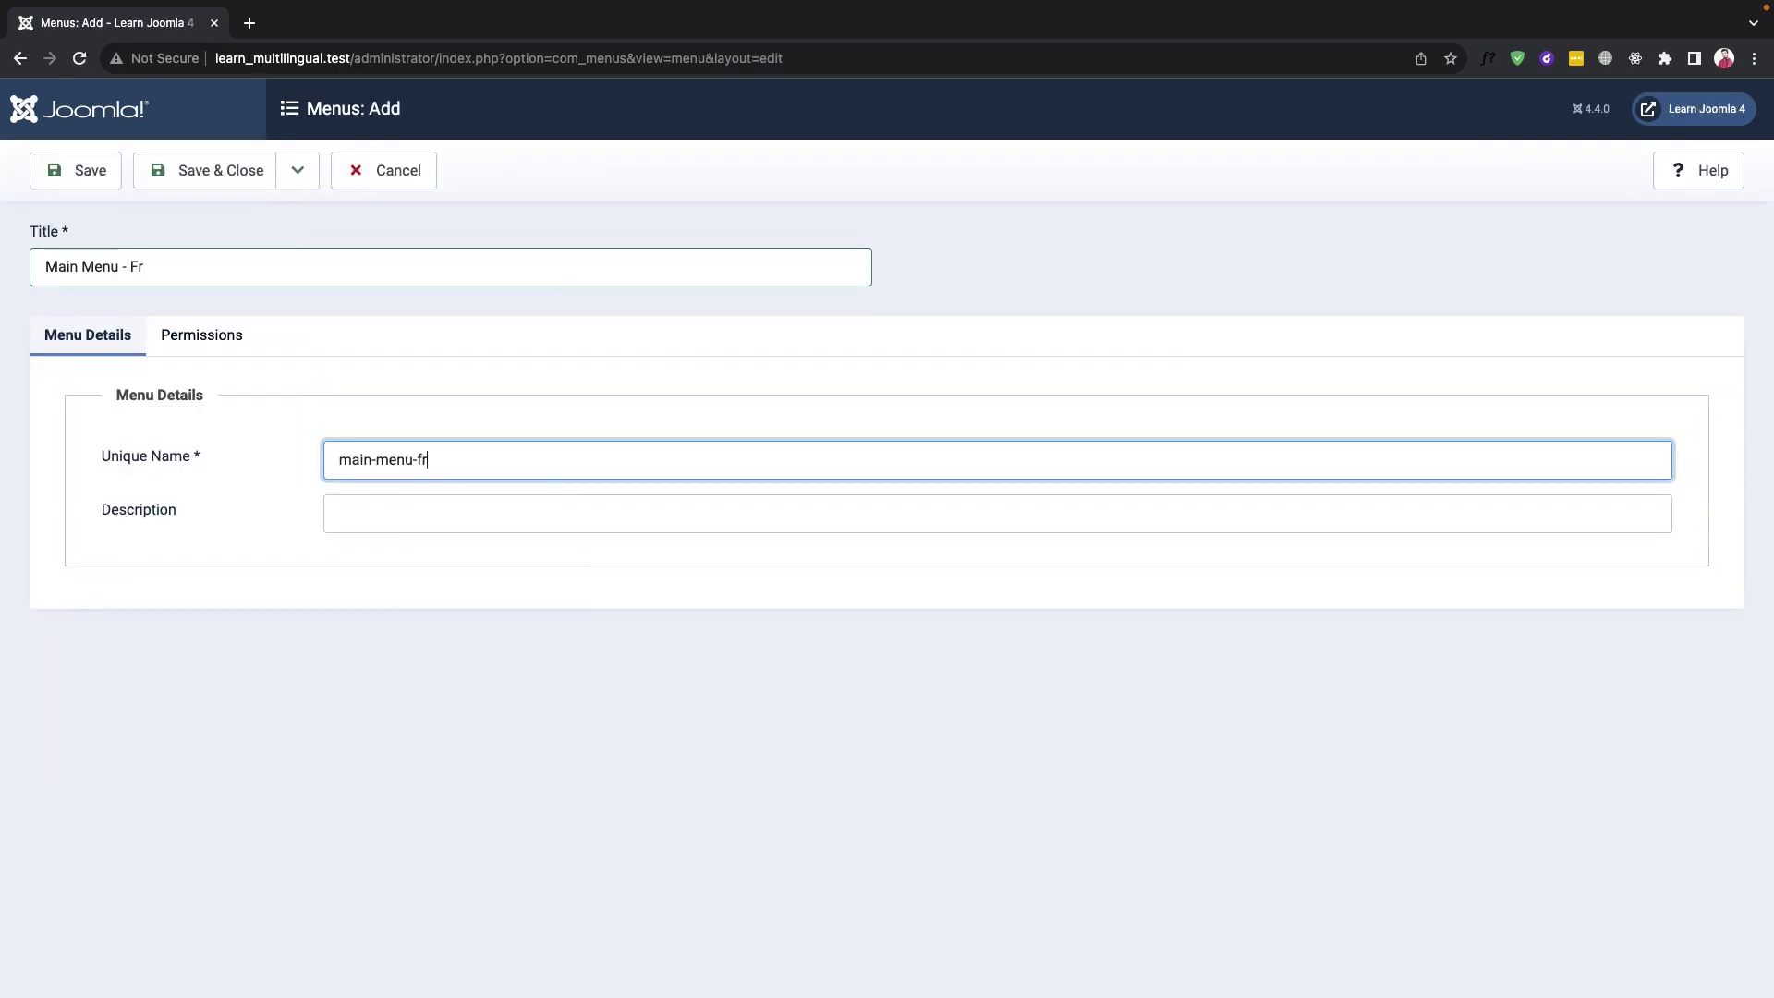
left_click(218, 176)
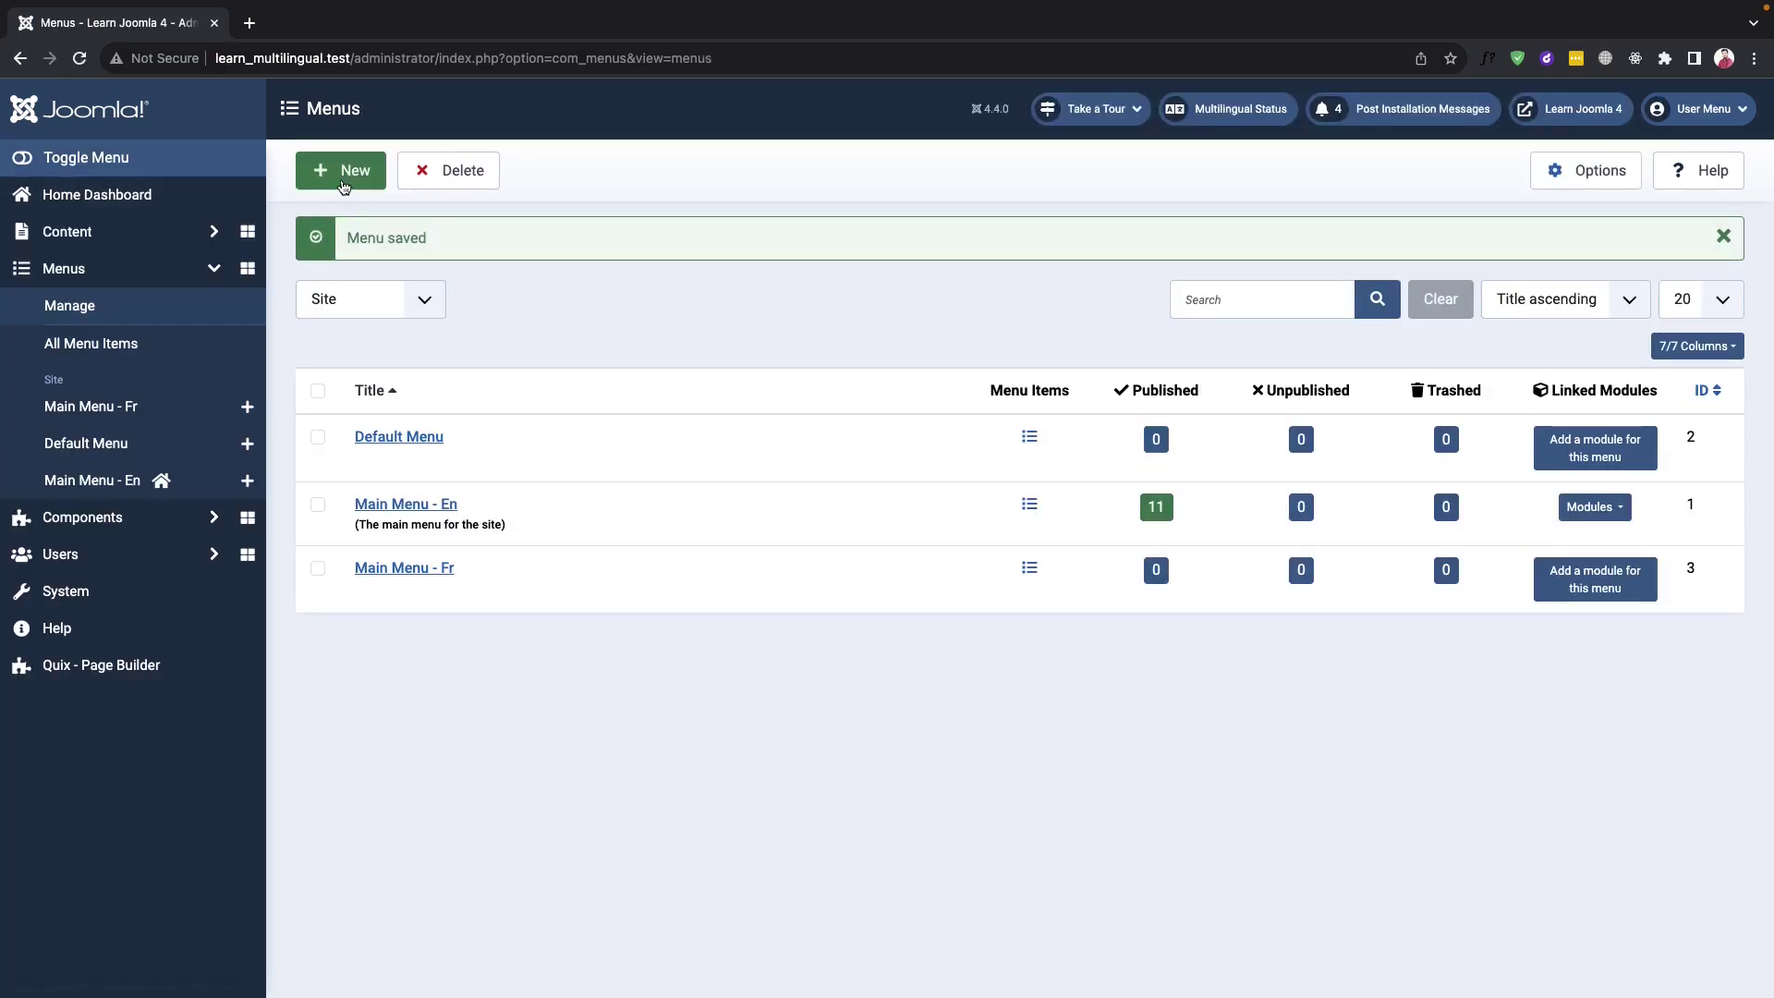
Create and save a new menu titled "Main Menu - Ar" with the unique name main-menu-ar
left_click(339, 176)
left_click(263, 268)
type("Main Menu - Ar")
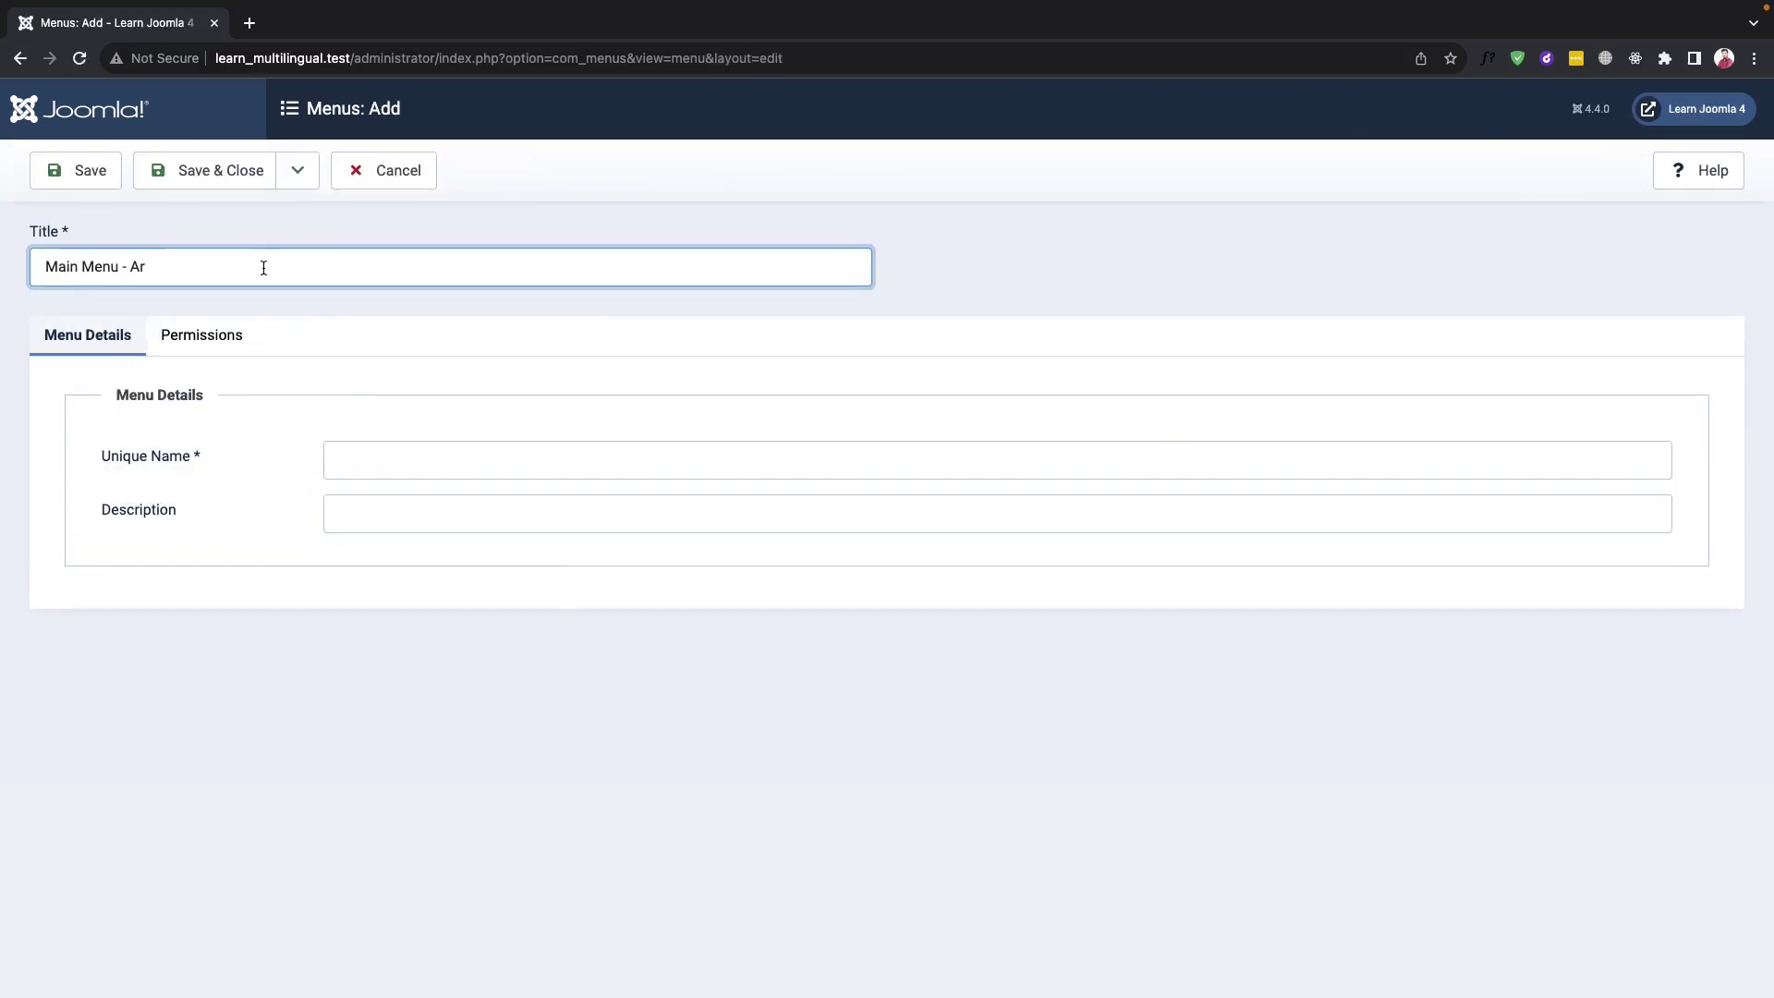
key("Tab")
type("main-menu")
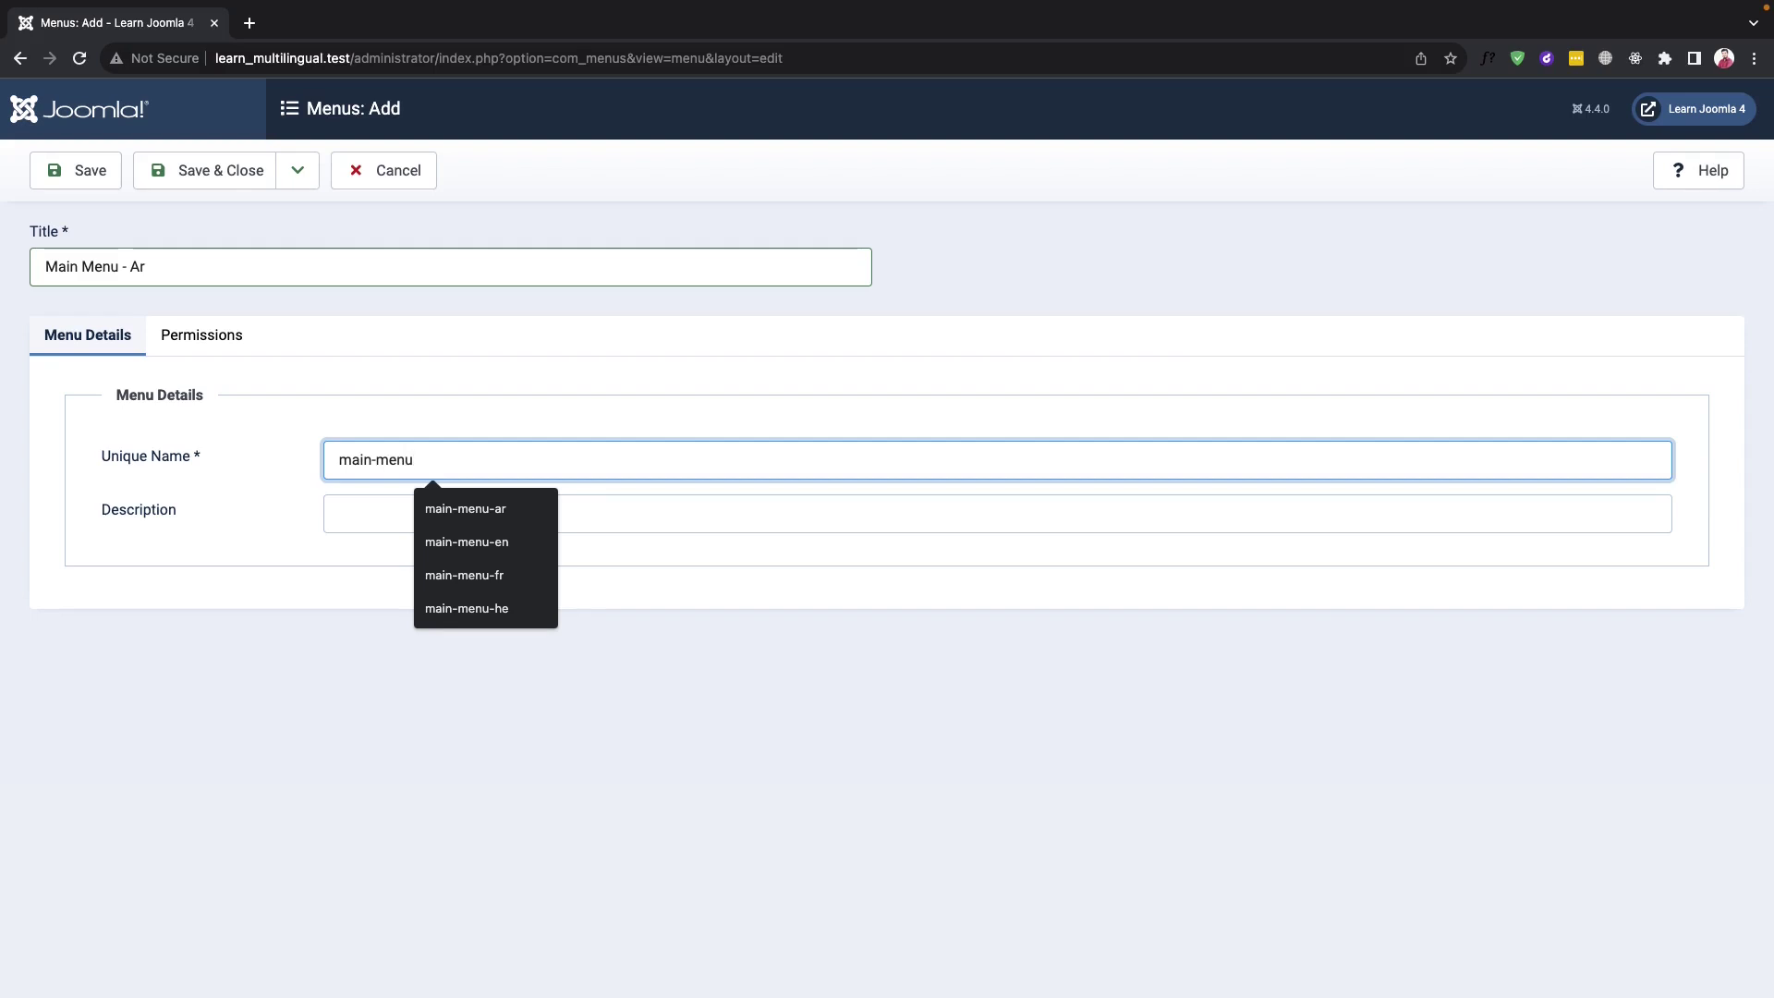
type("-ar")
left_click(224, 174)
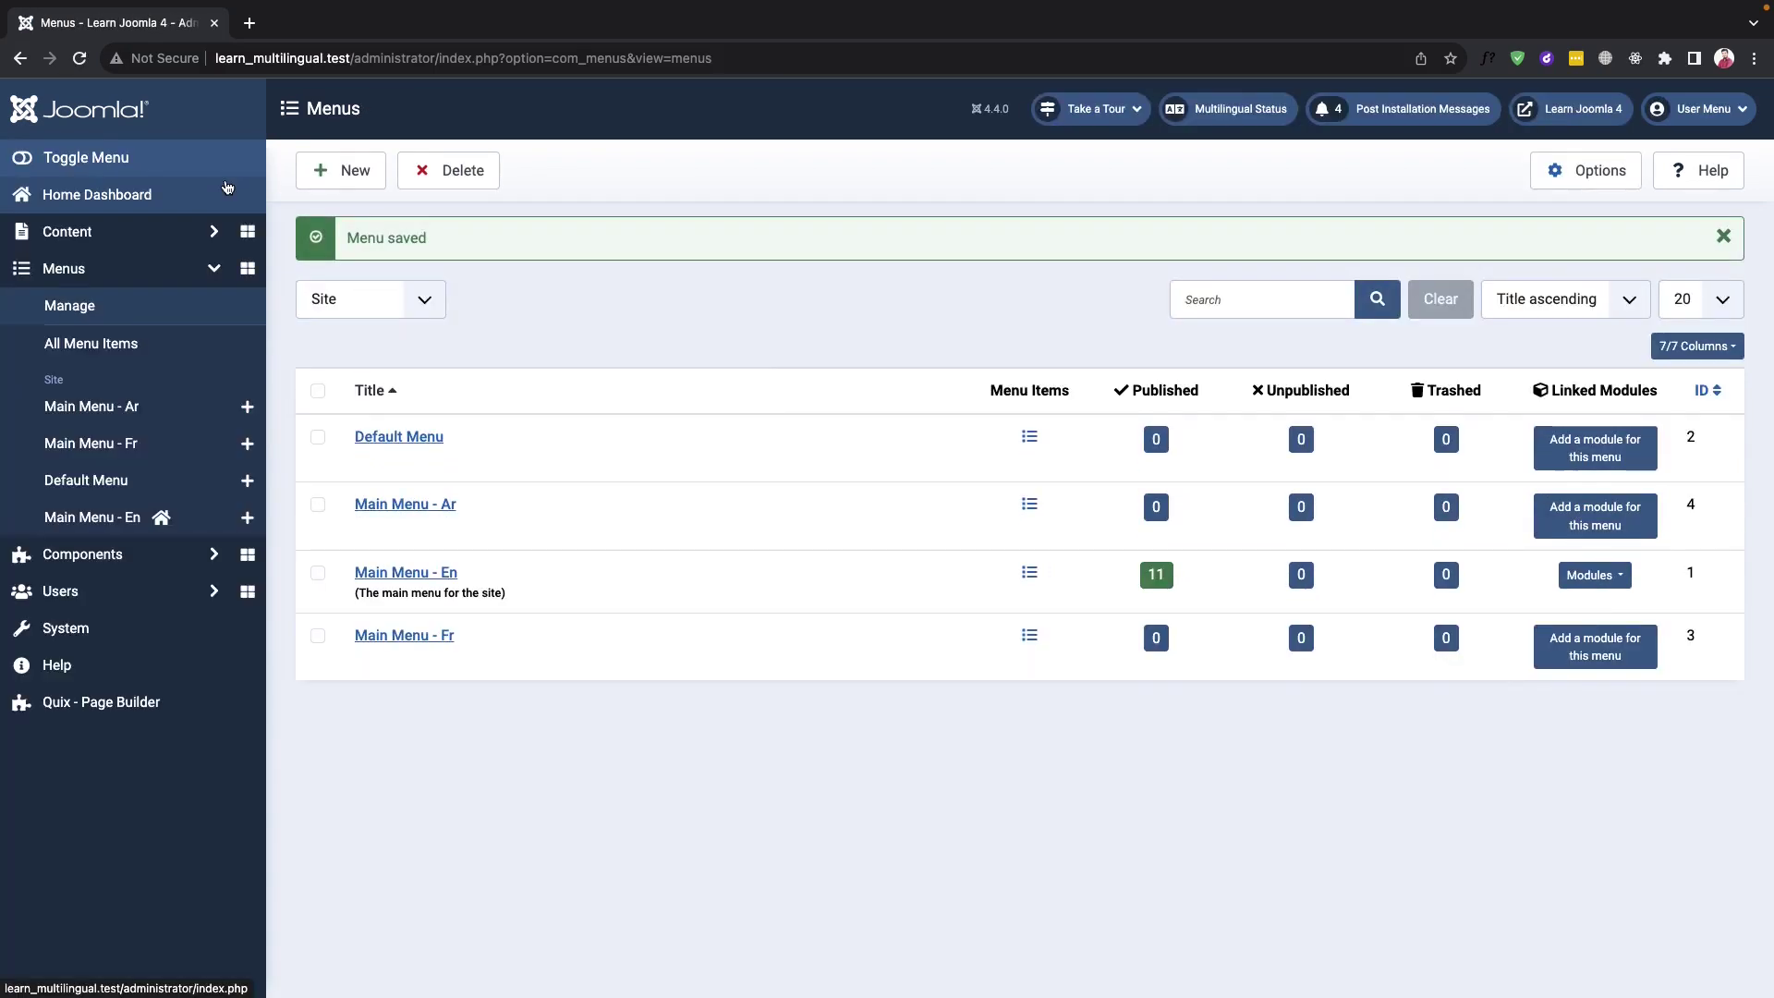
Start a new menu item titled "Home Default" in the Default Menu
left_click(106, 486)
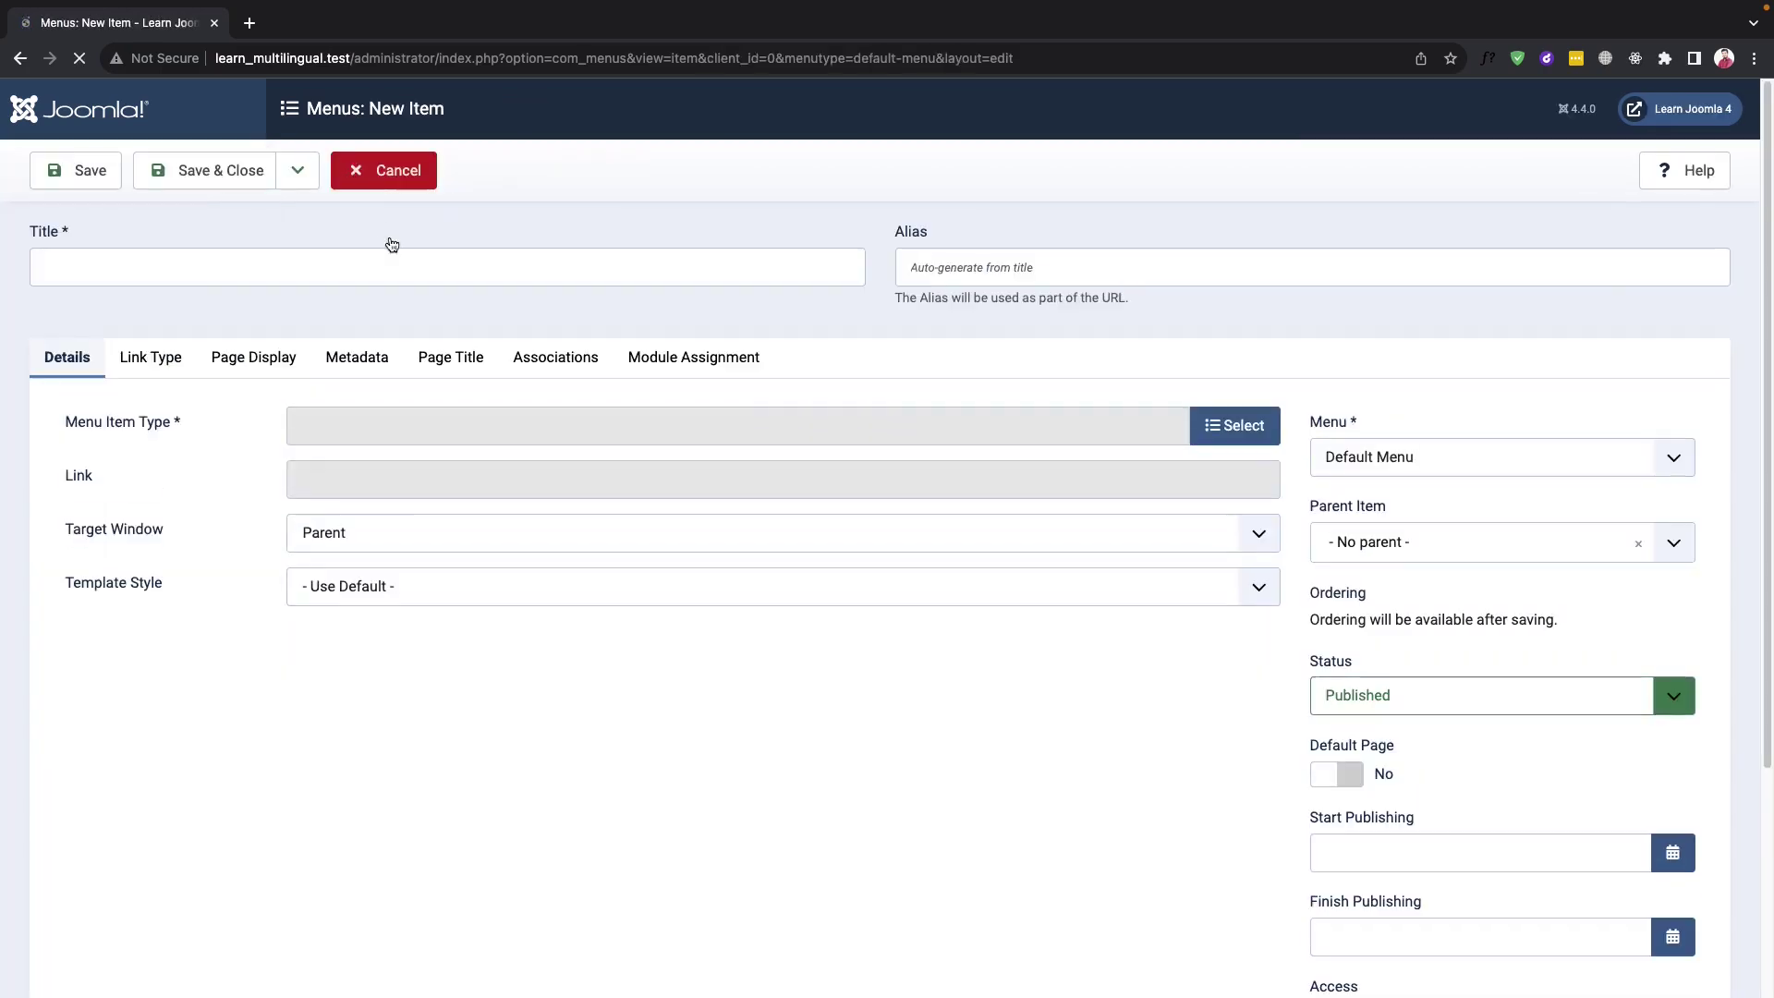
left_click(368, 261)
type("Home")
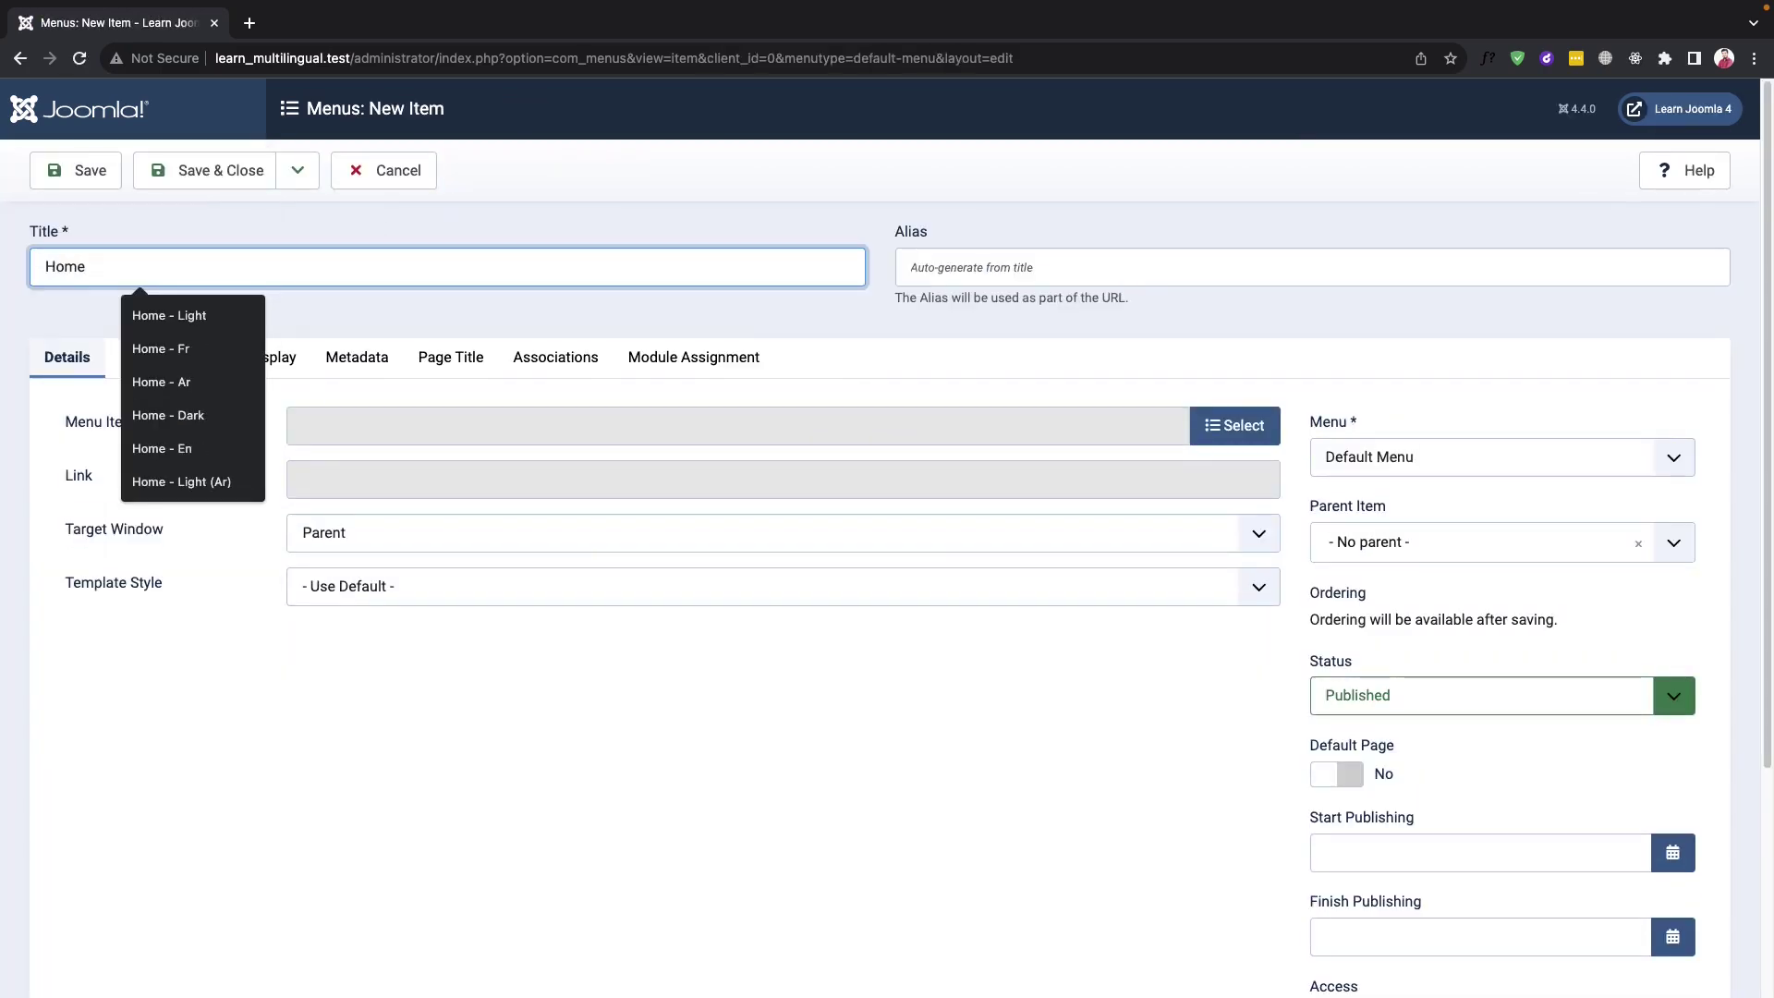
type(" Default")
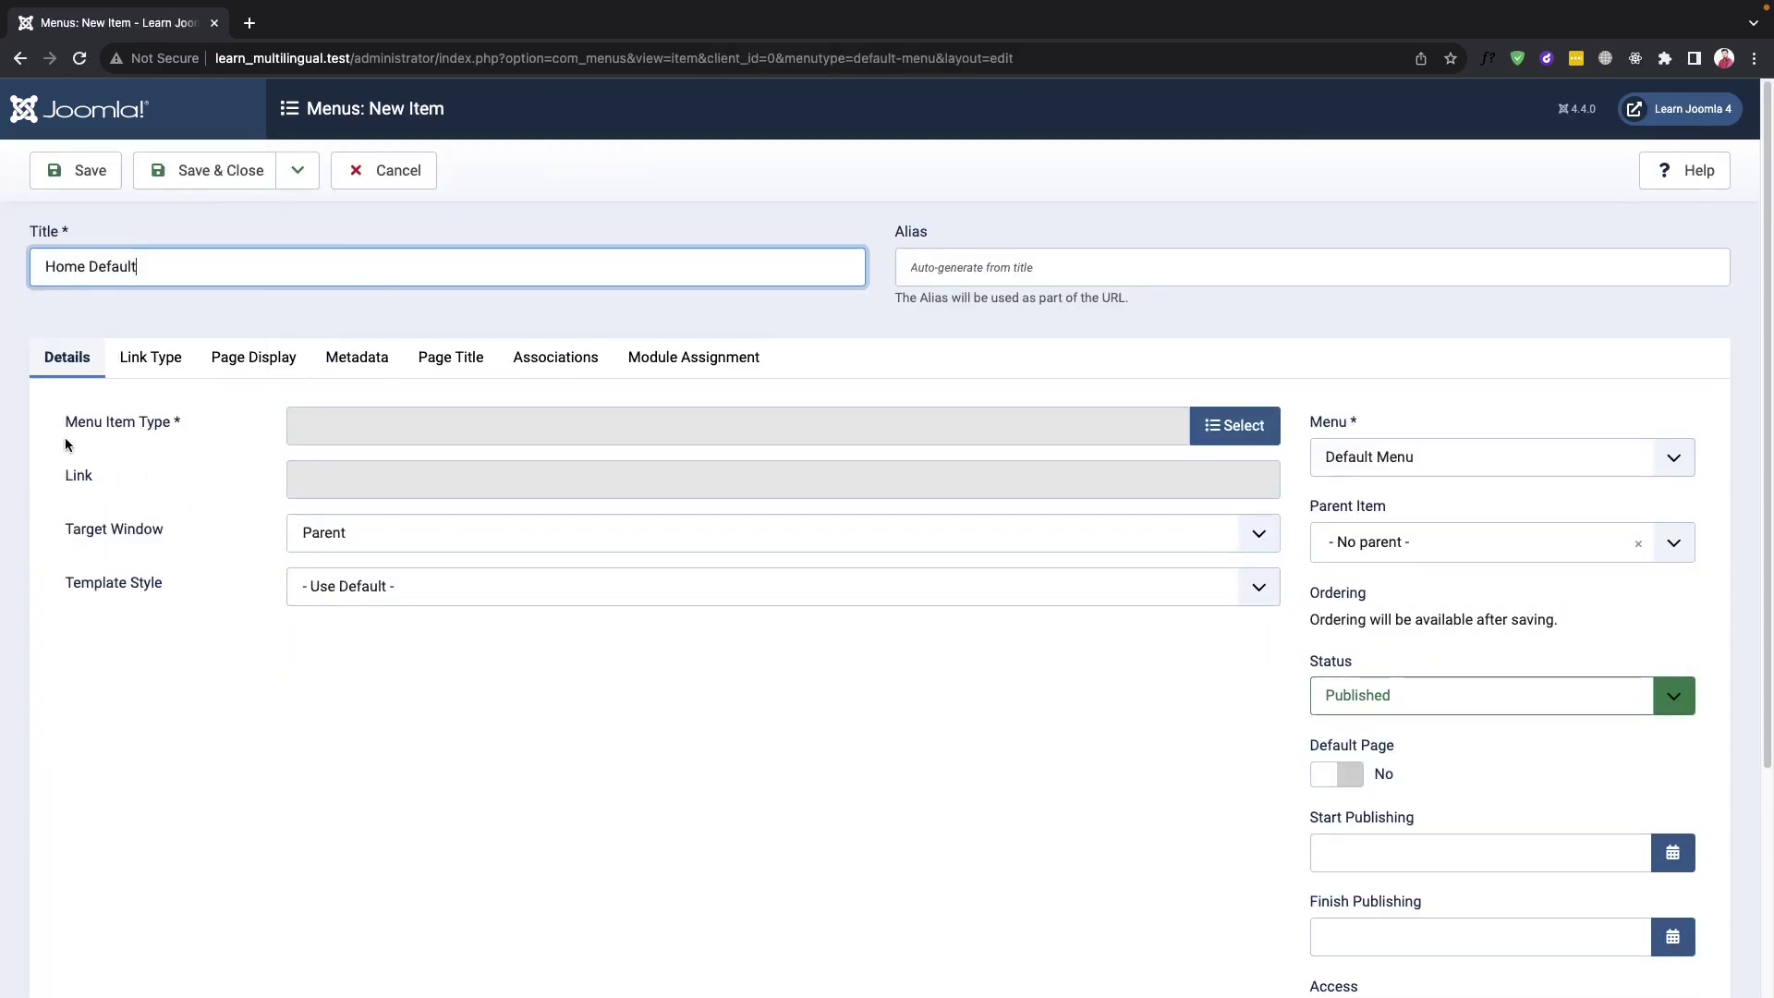
Link the Home Default item to a page using the Quix Page type, and make the saved item the site's home
left_click(1235, 425)
left_click(242, 441)
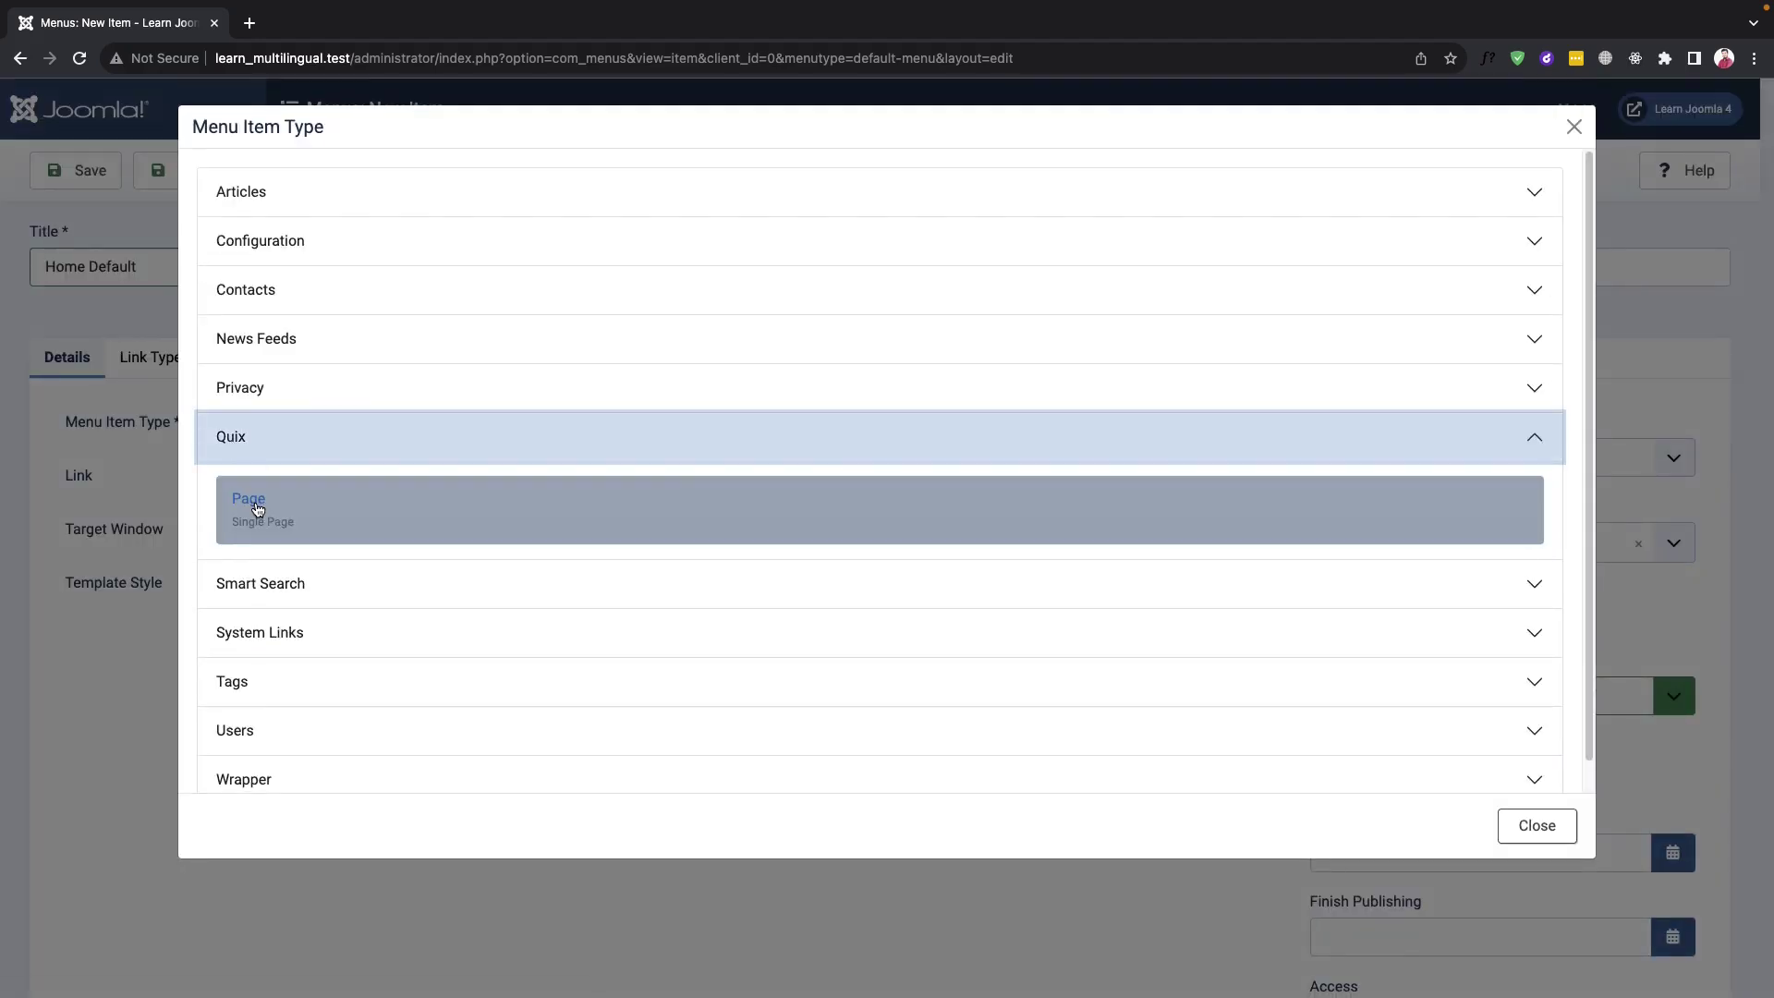
left_click(257, 510)
left_click(1236, 476)
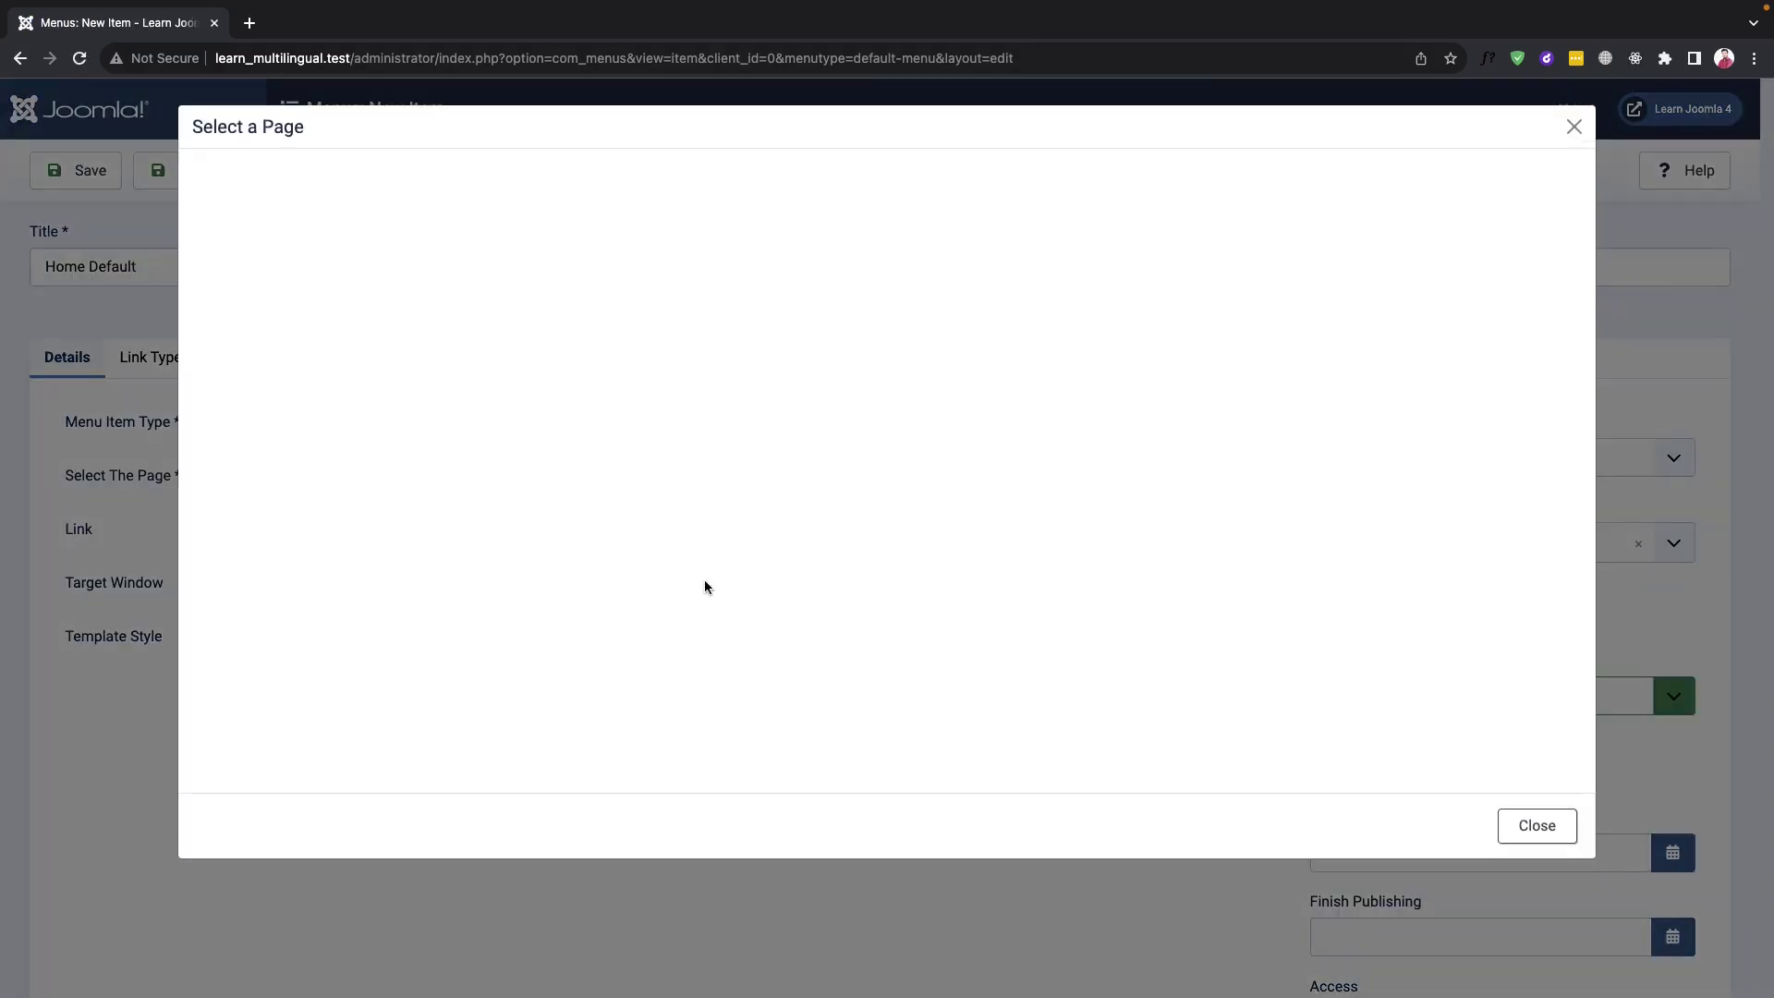
left_click(396, 459)
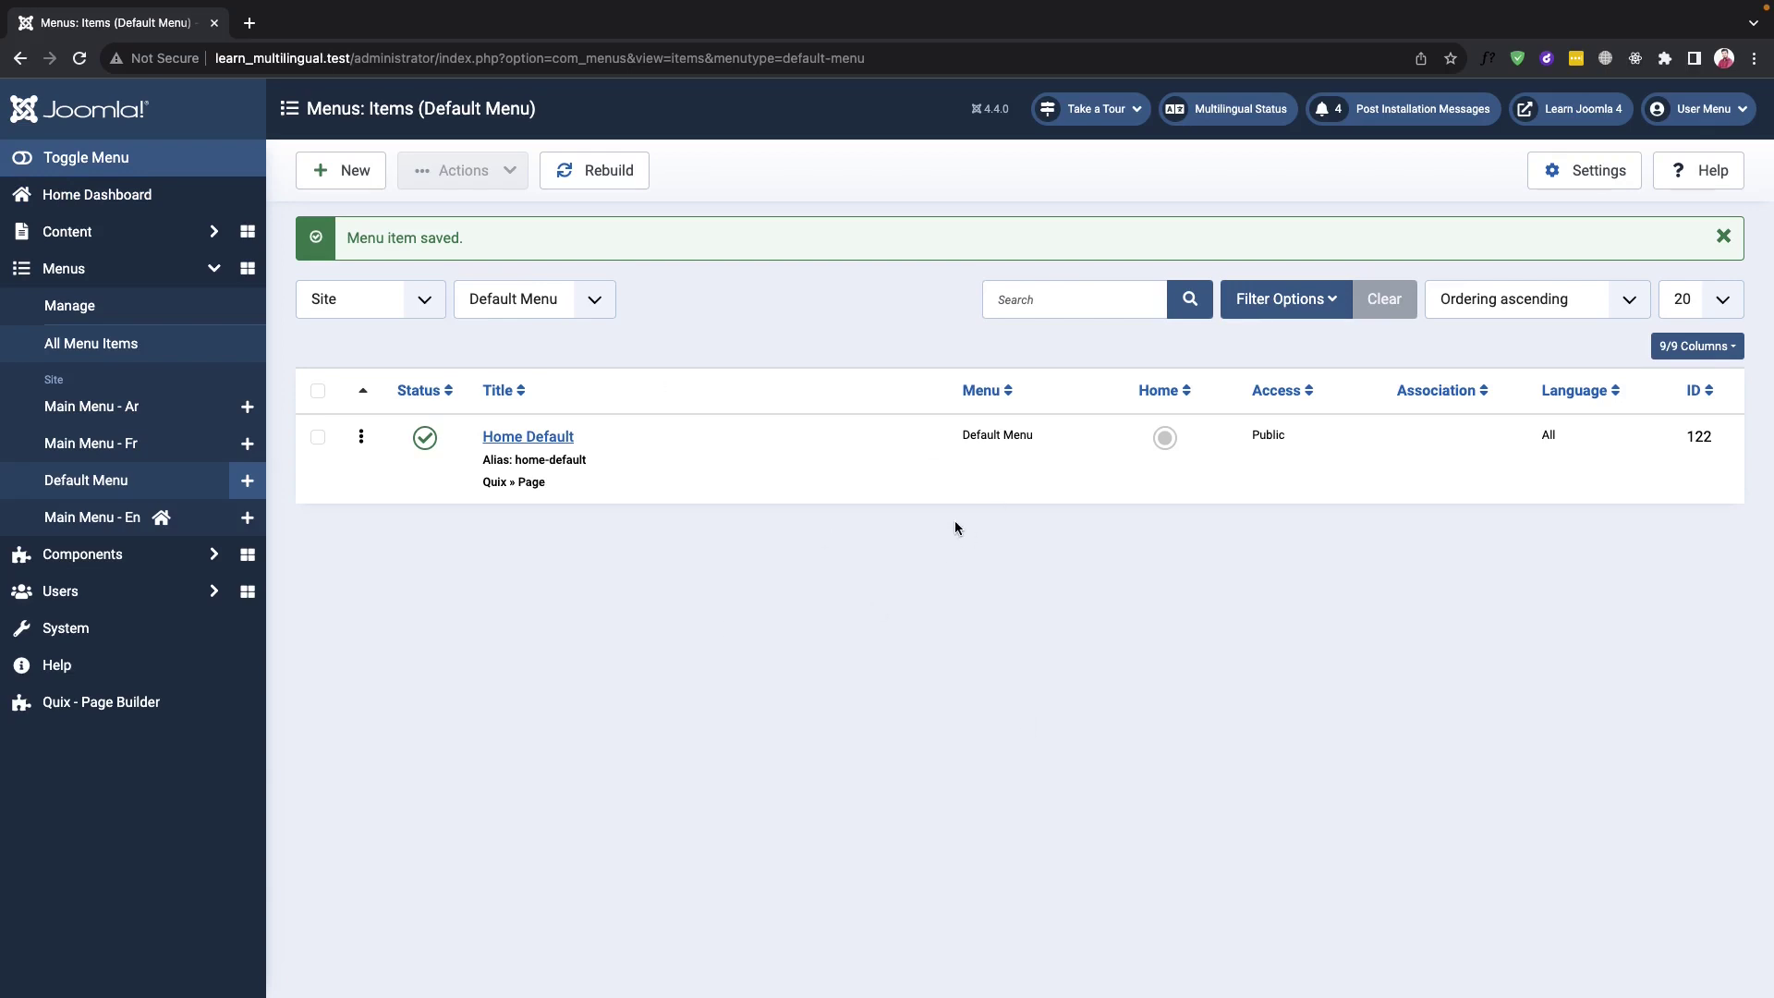
left_click(1164, 438)
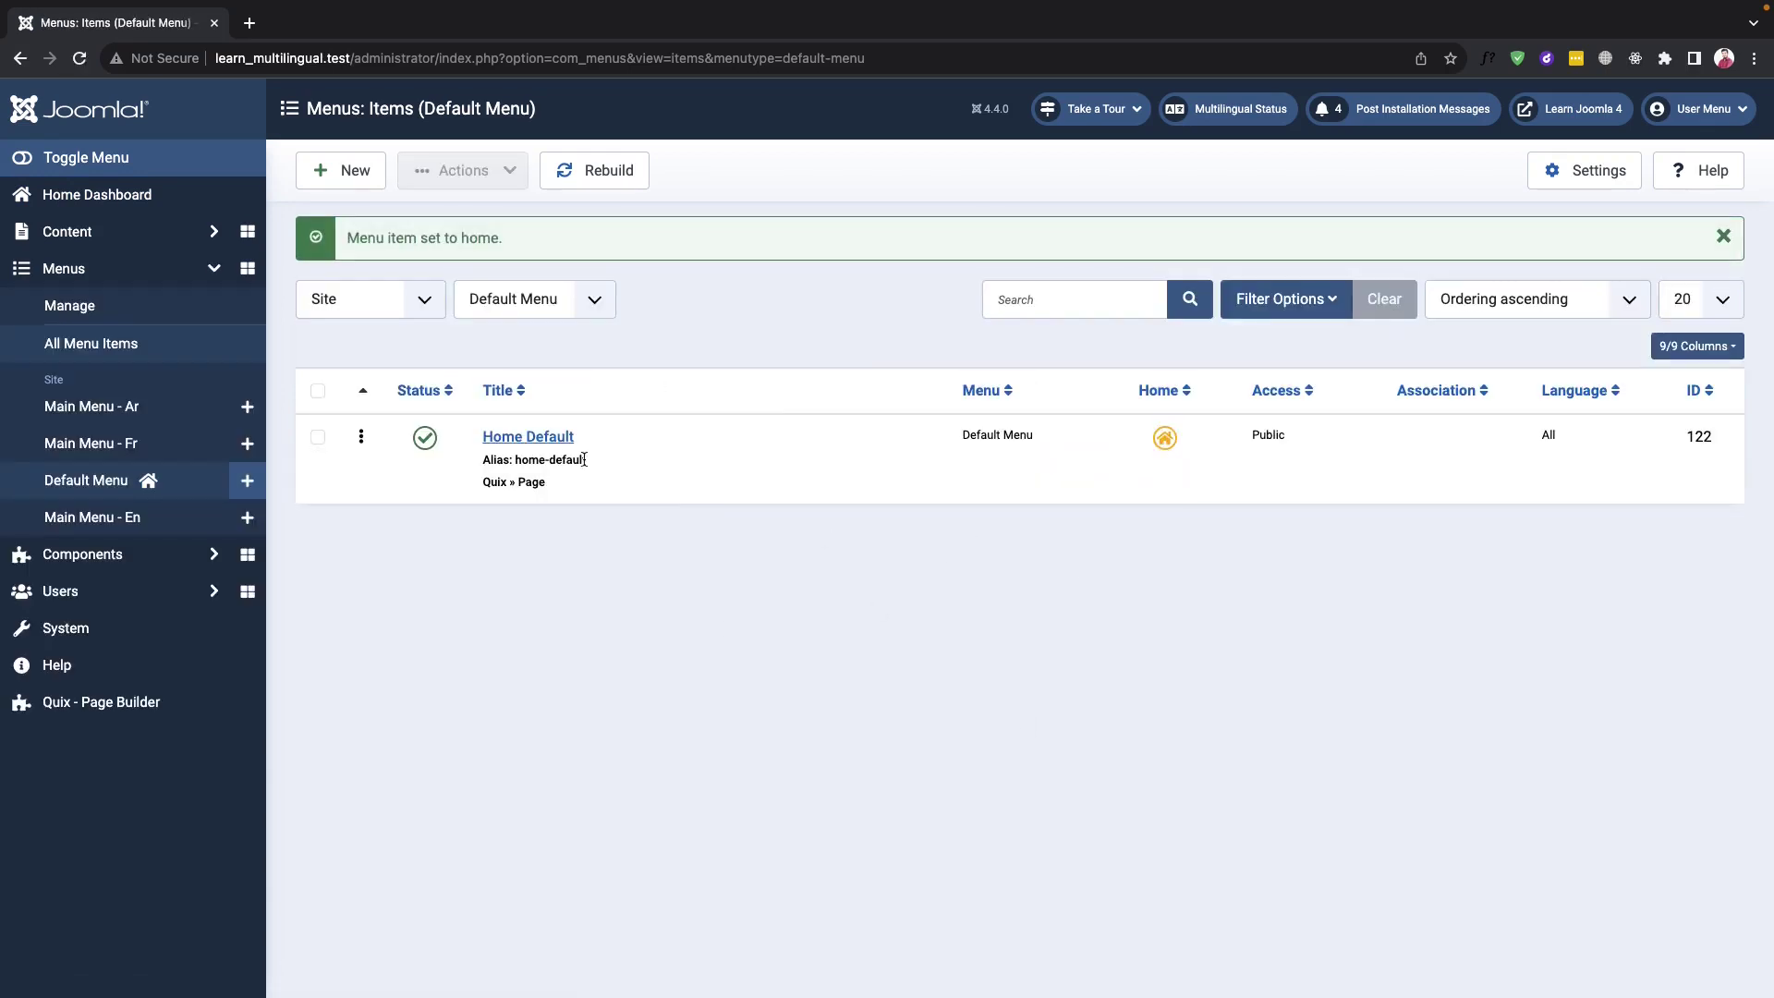
Set the language of the Home item in Main Menu - En to English (en-GB) and make it that language's home page
left_click(118, 520)
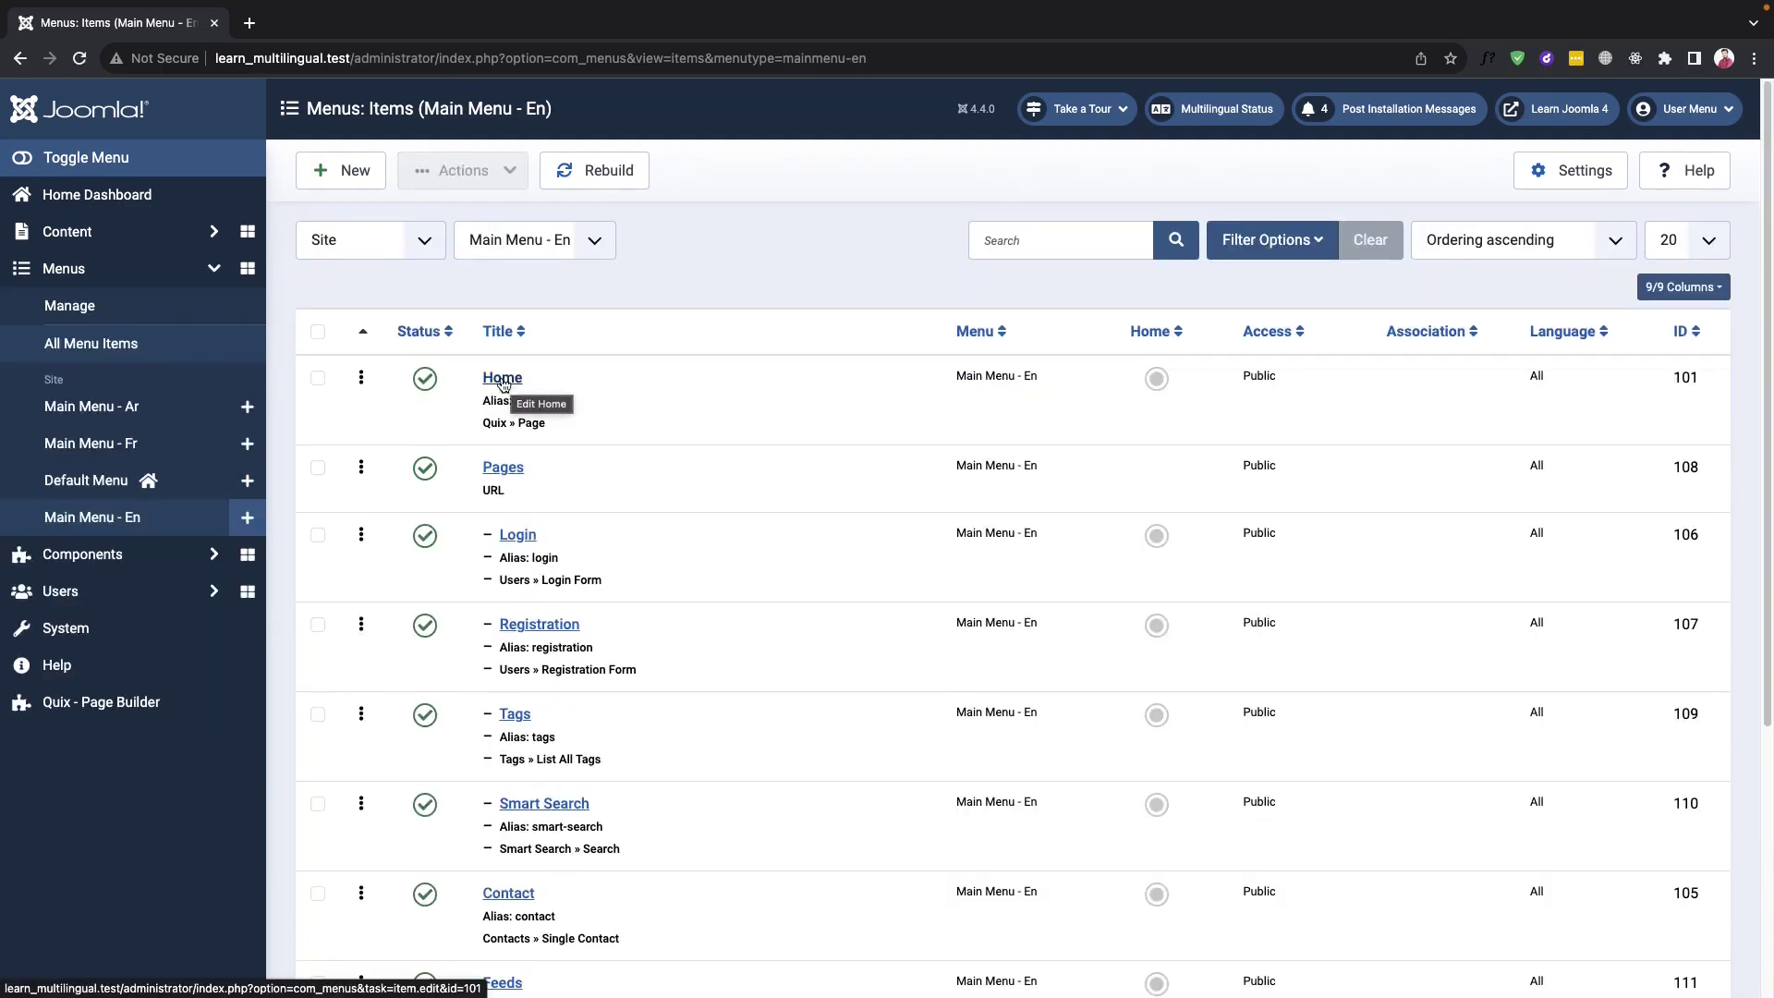
left_click(499, 381)
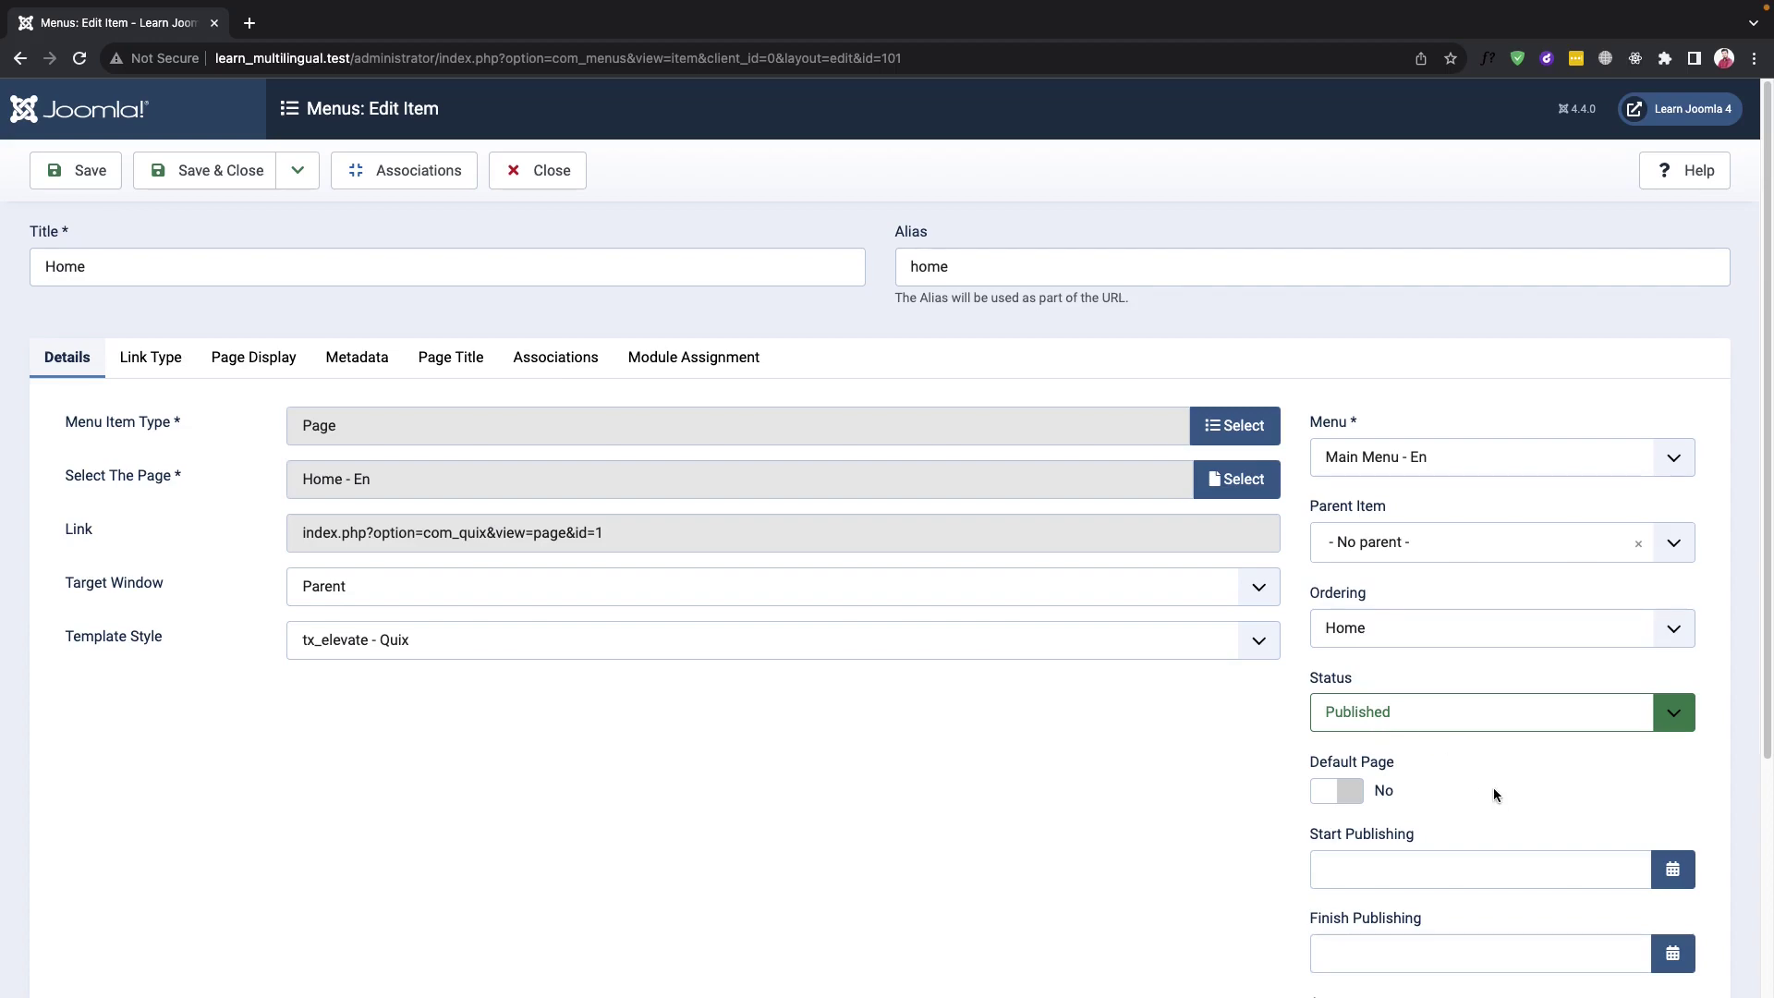
scroll(1493, 787, "down", 3)
left_click(1346, 813)
left_click(1391, 851)
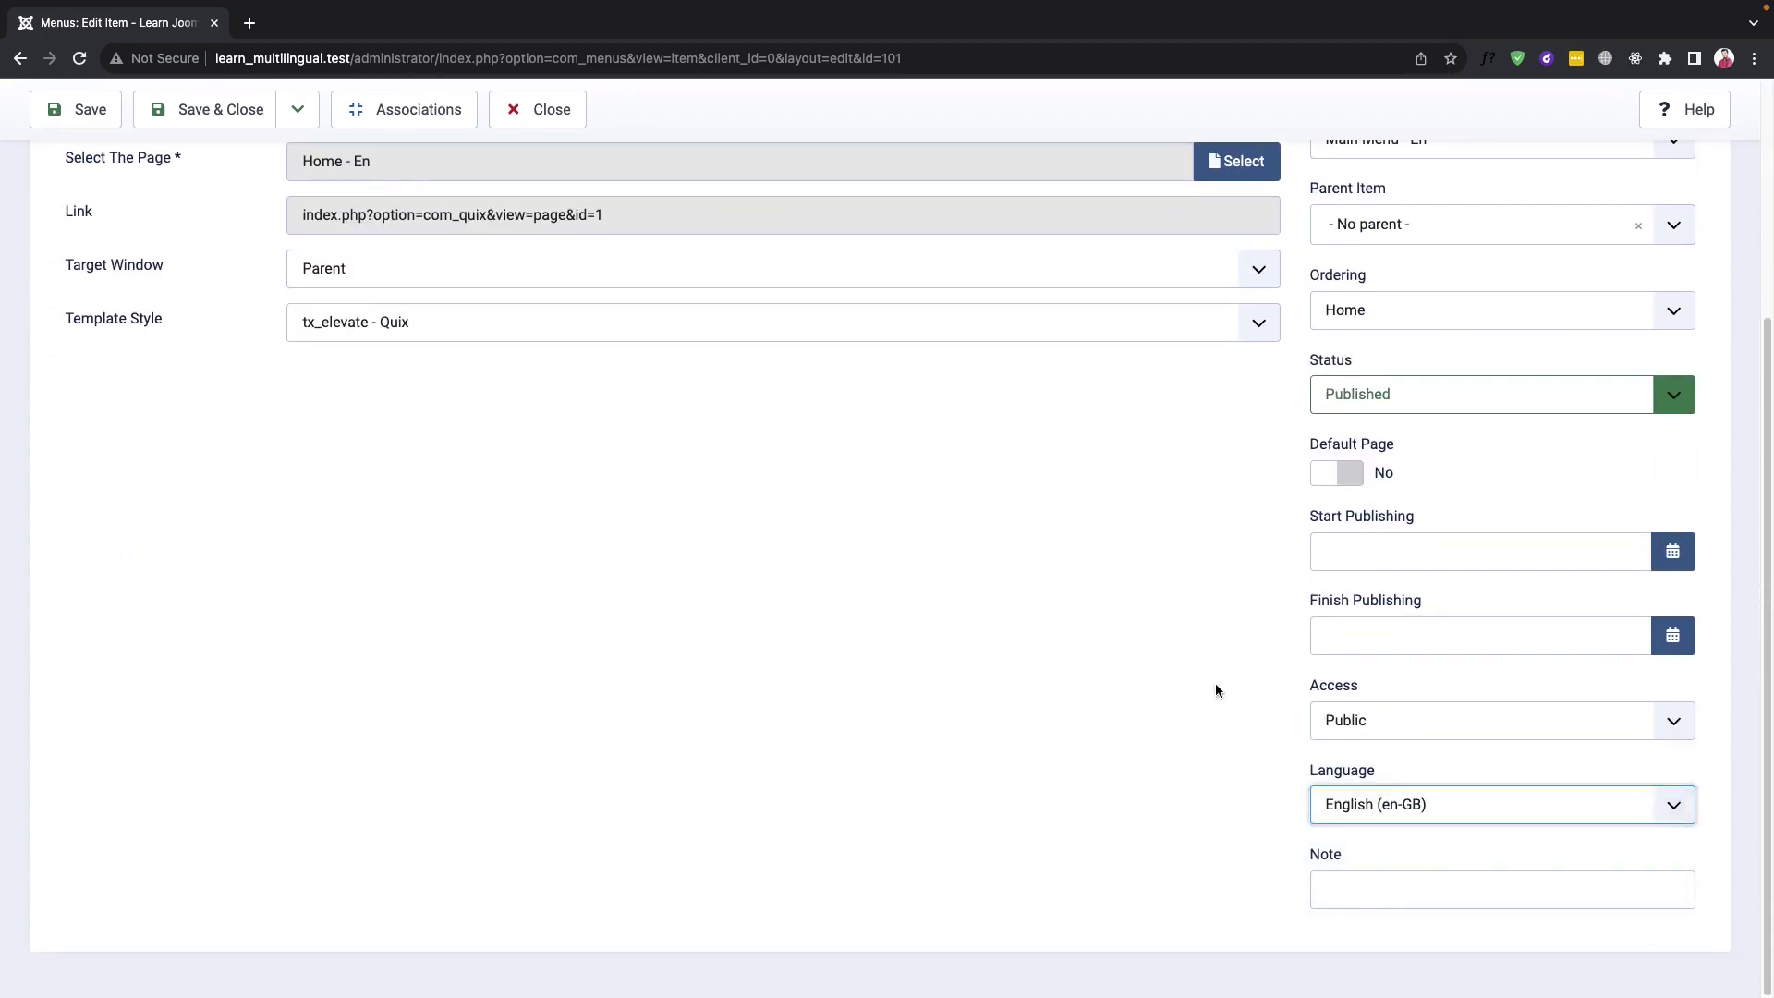
scroll(1216, 690, "up", 4)
left_click(210, 171)
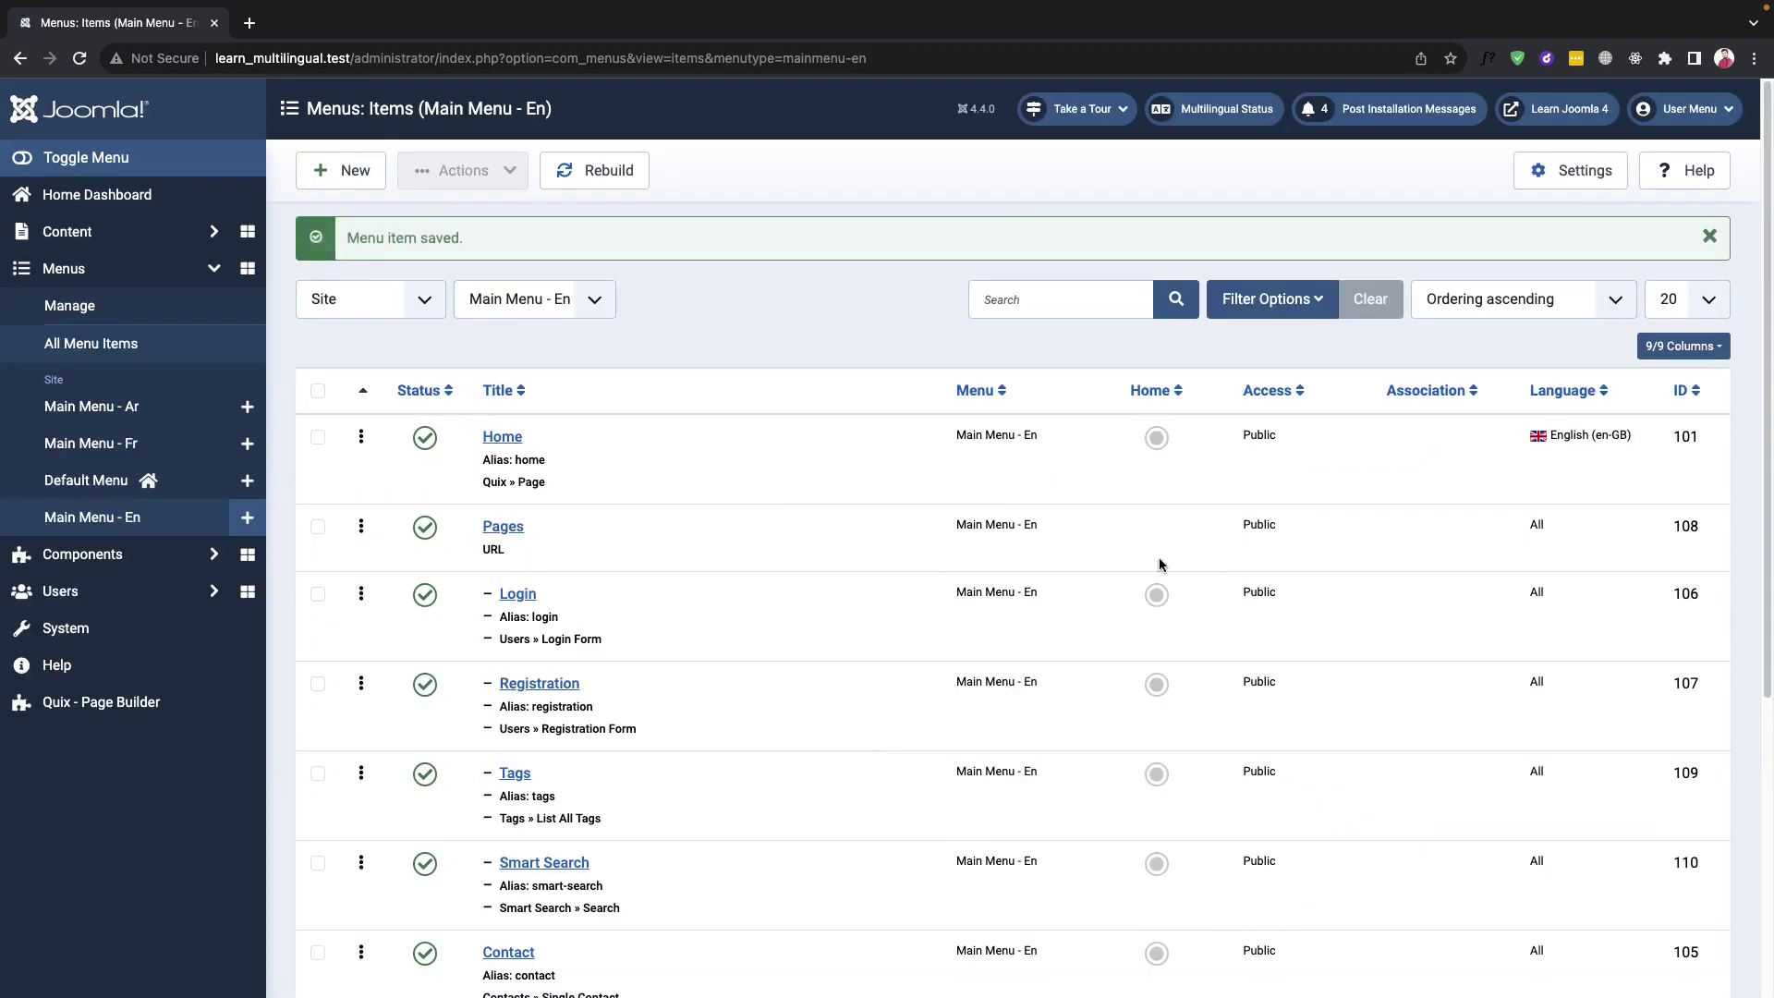
left_click(1156, 437)
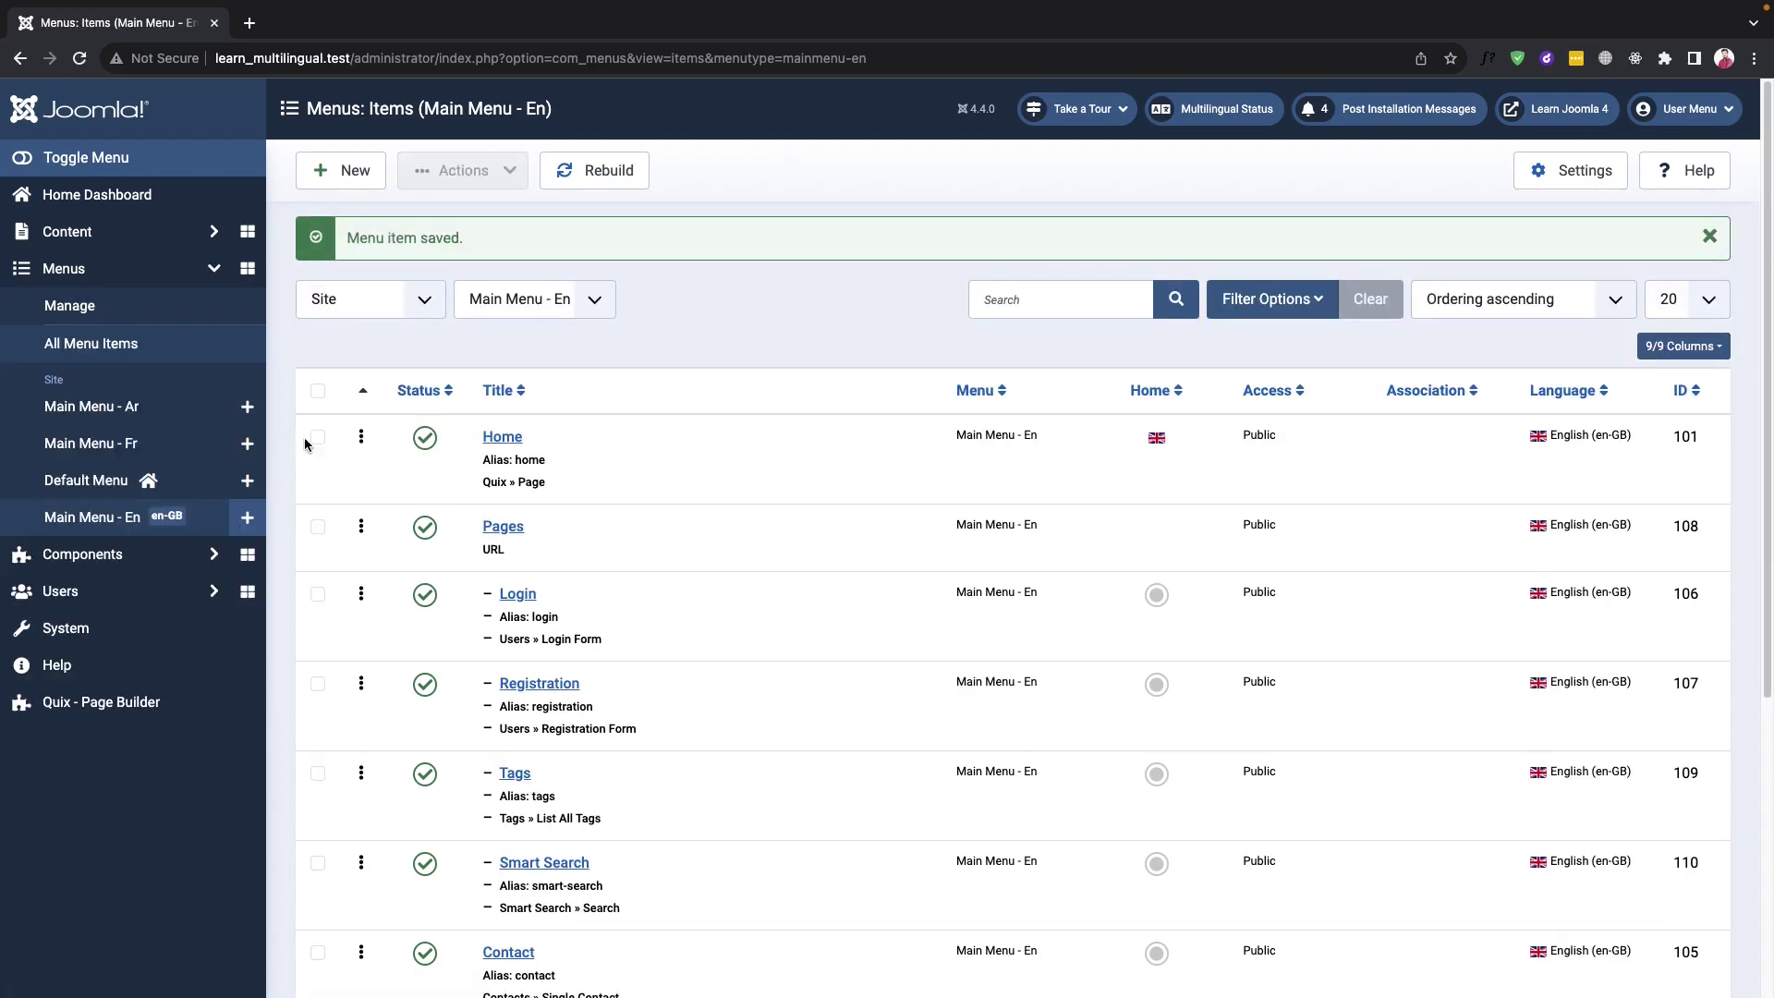
Start a new menu item titled "Maison" in Main Menu - Fr
left_click(92, 448)
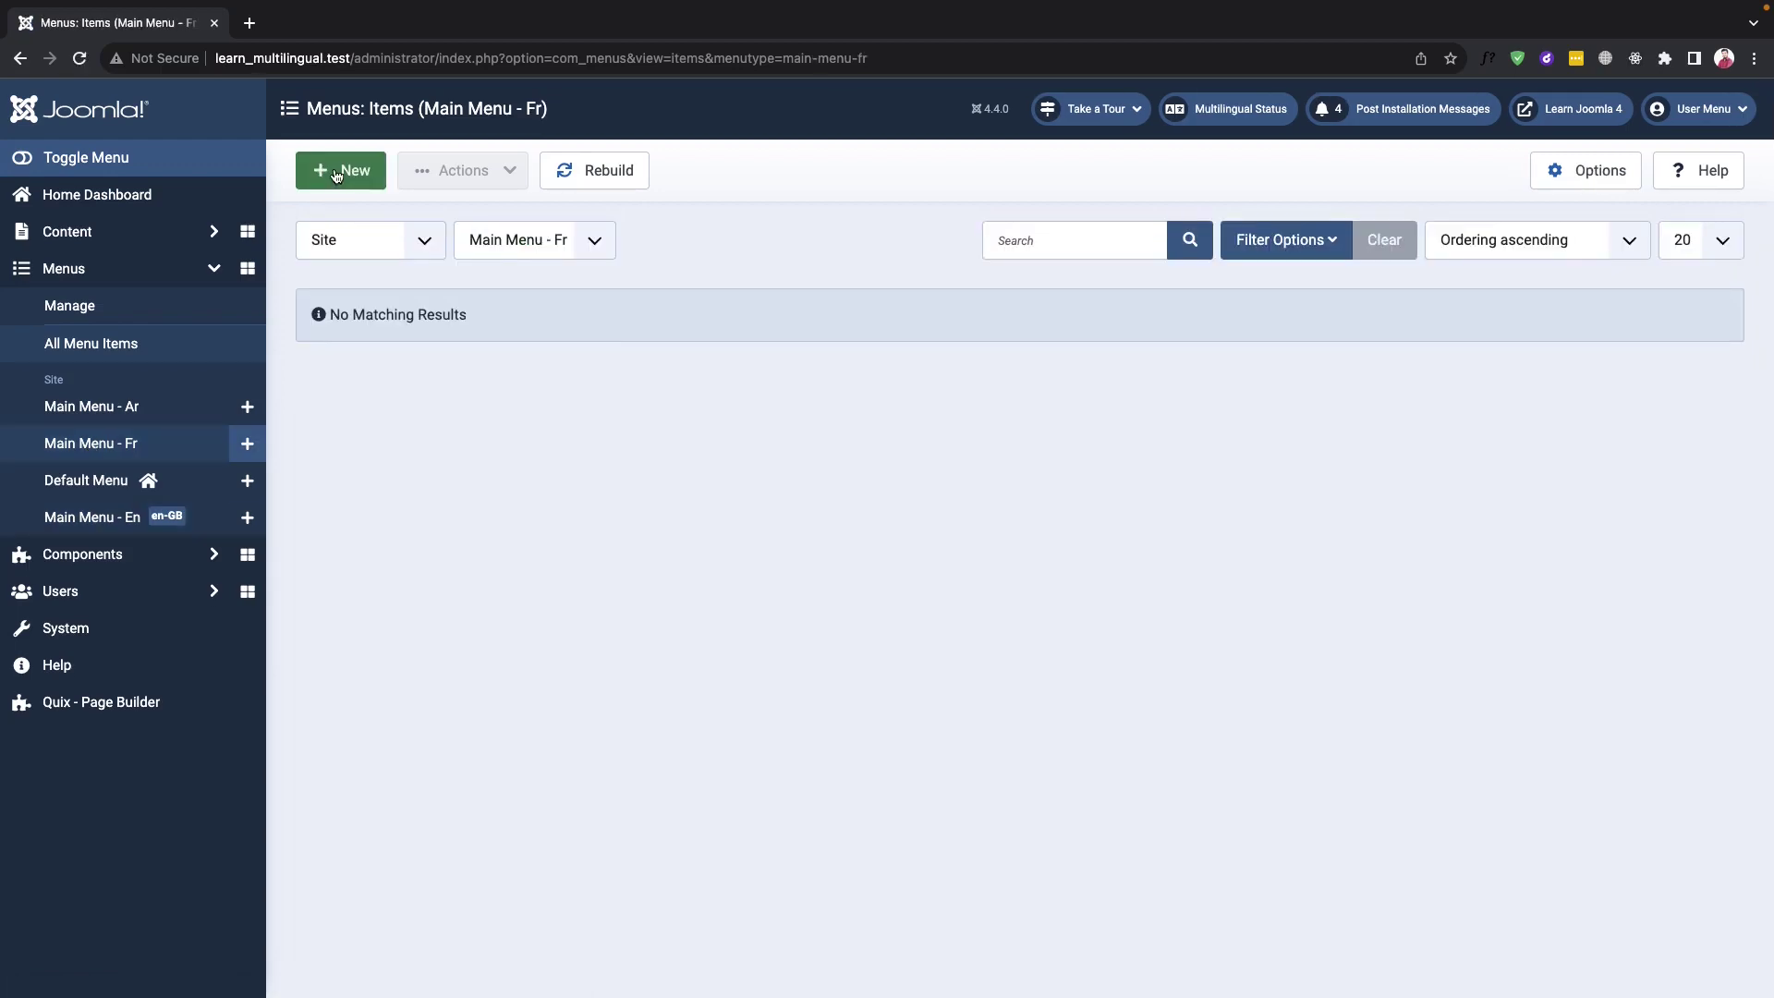
left_click(336, 176)
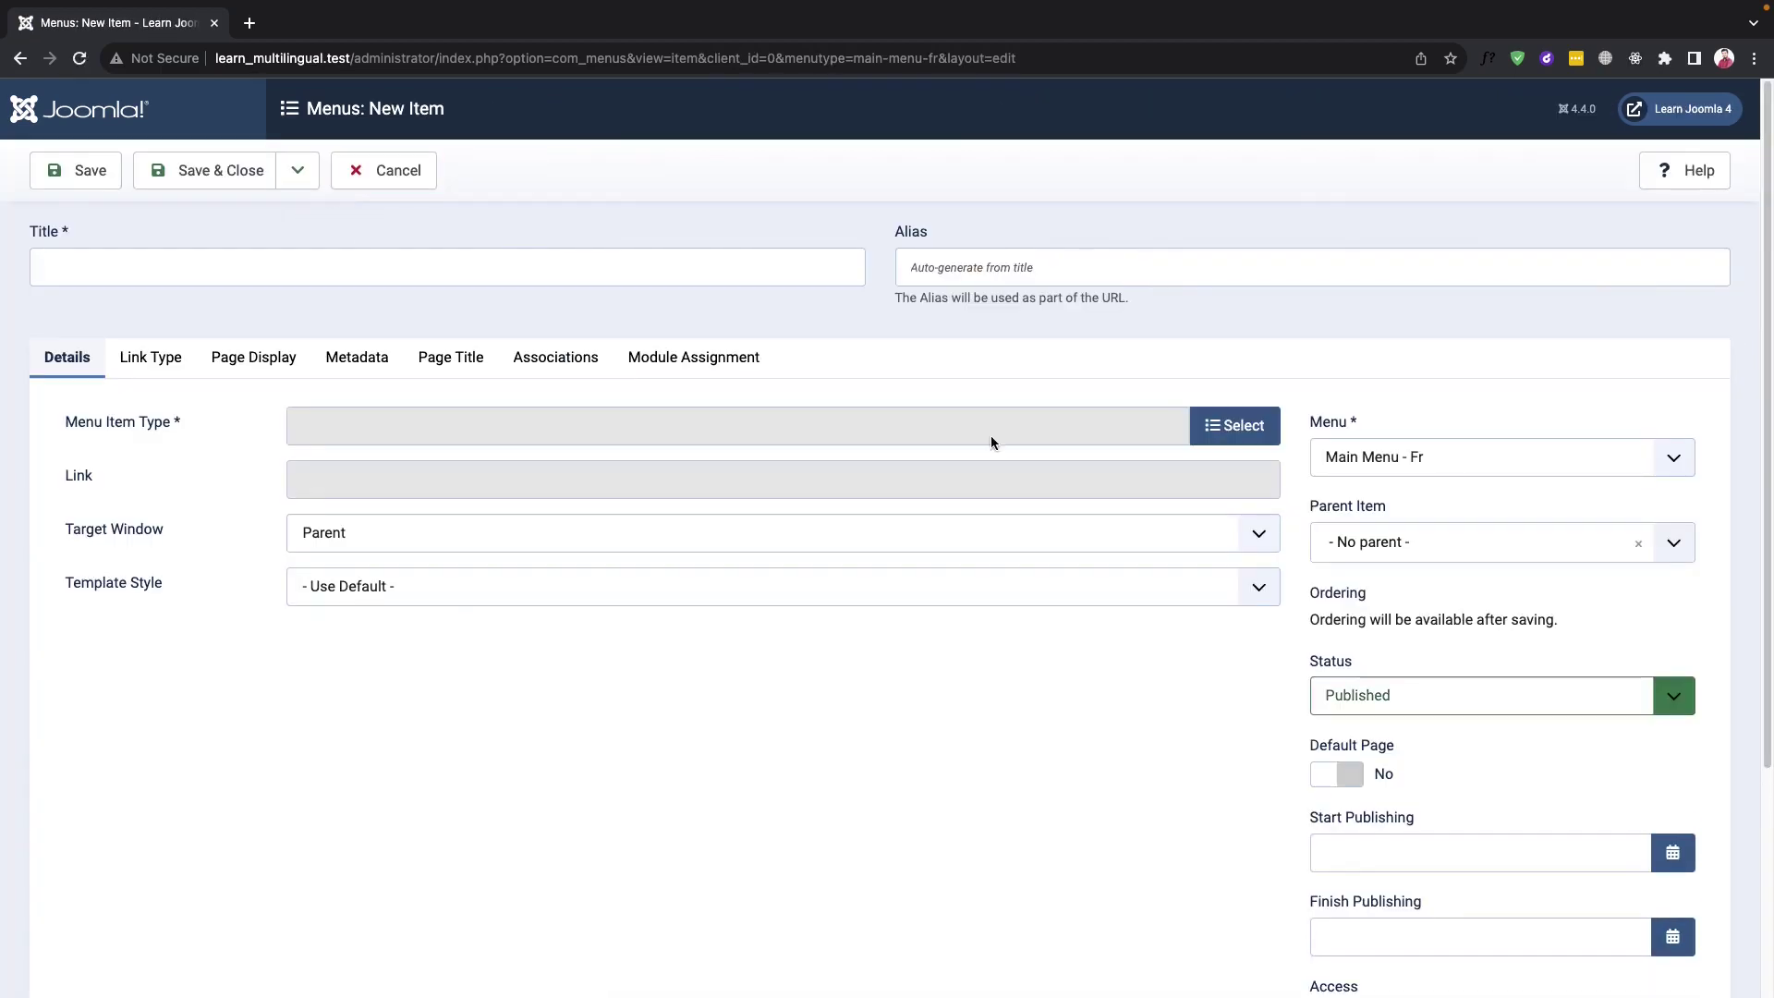
left_click(145, 263)
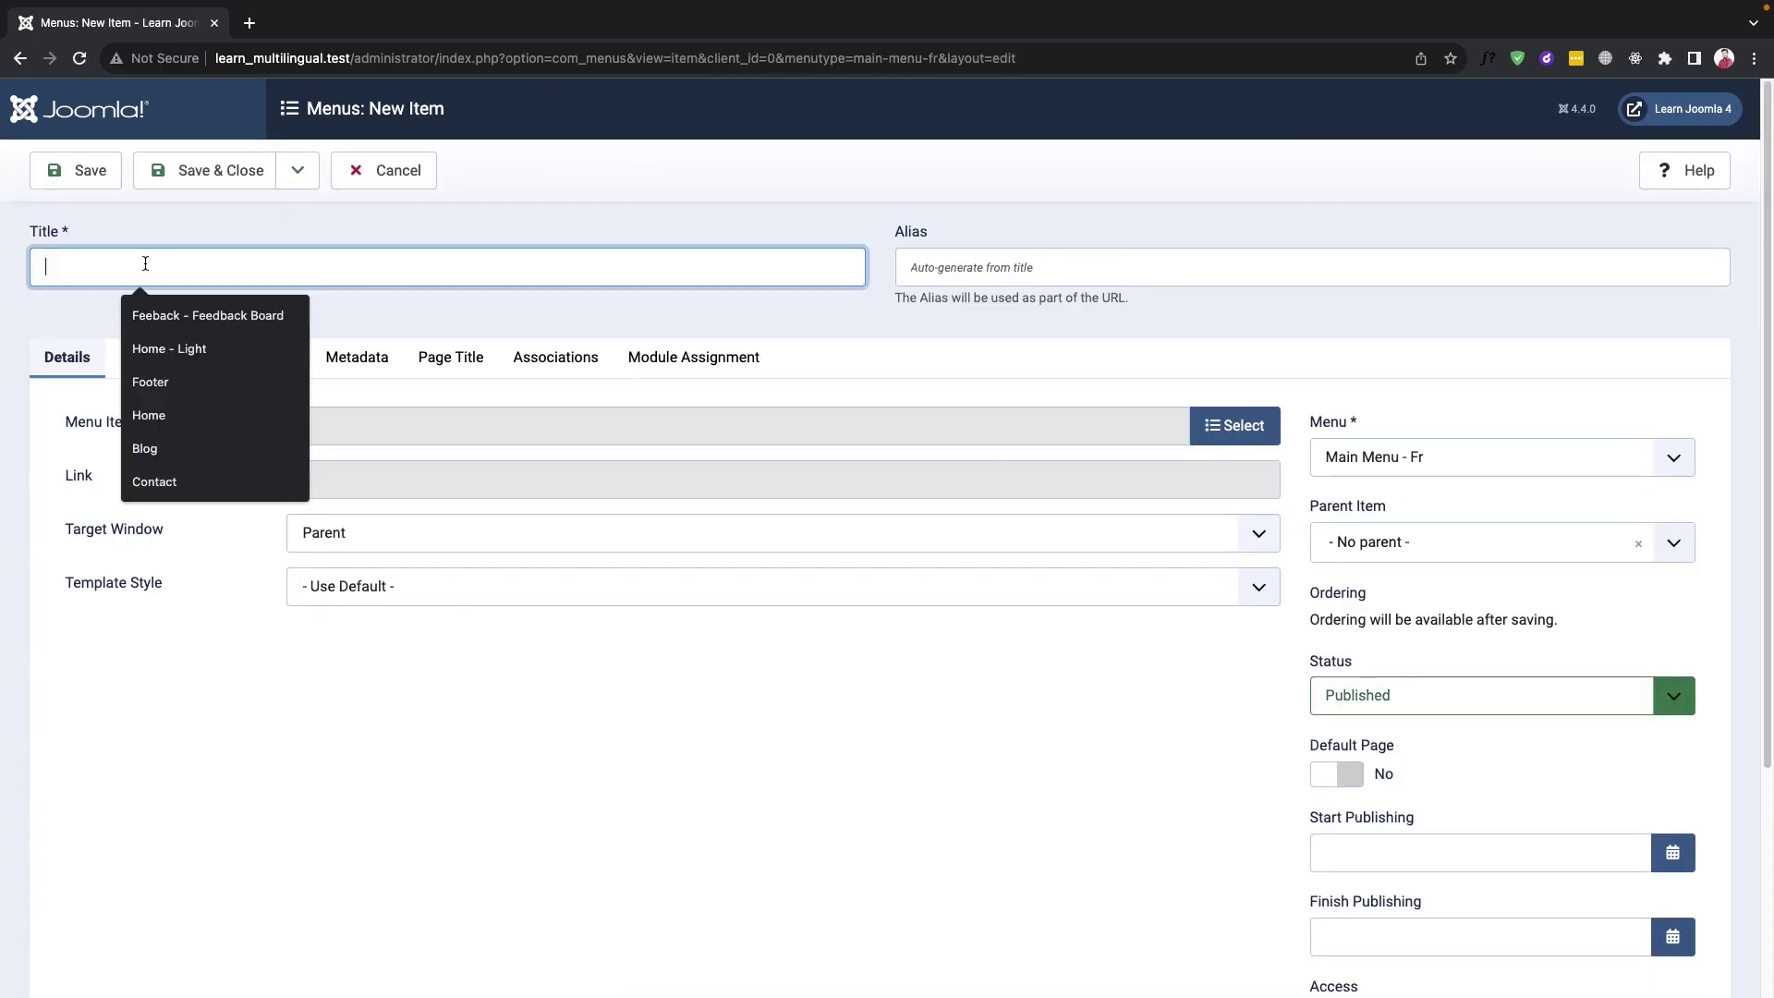
type("Maison")
left_click(1201, 425)
left_click(259, 197)
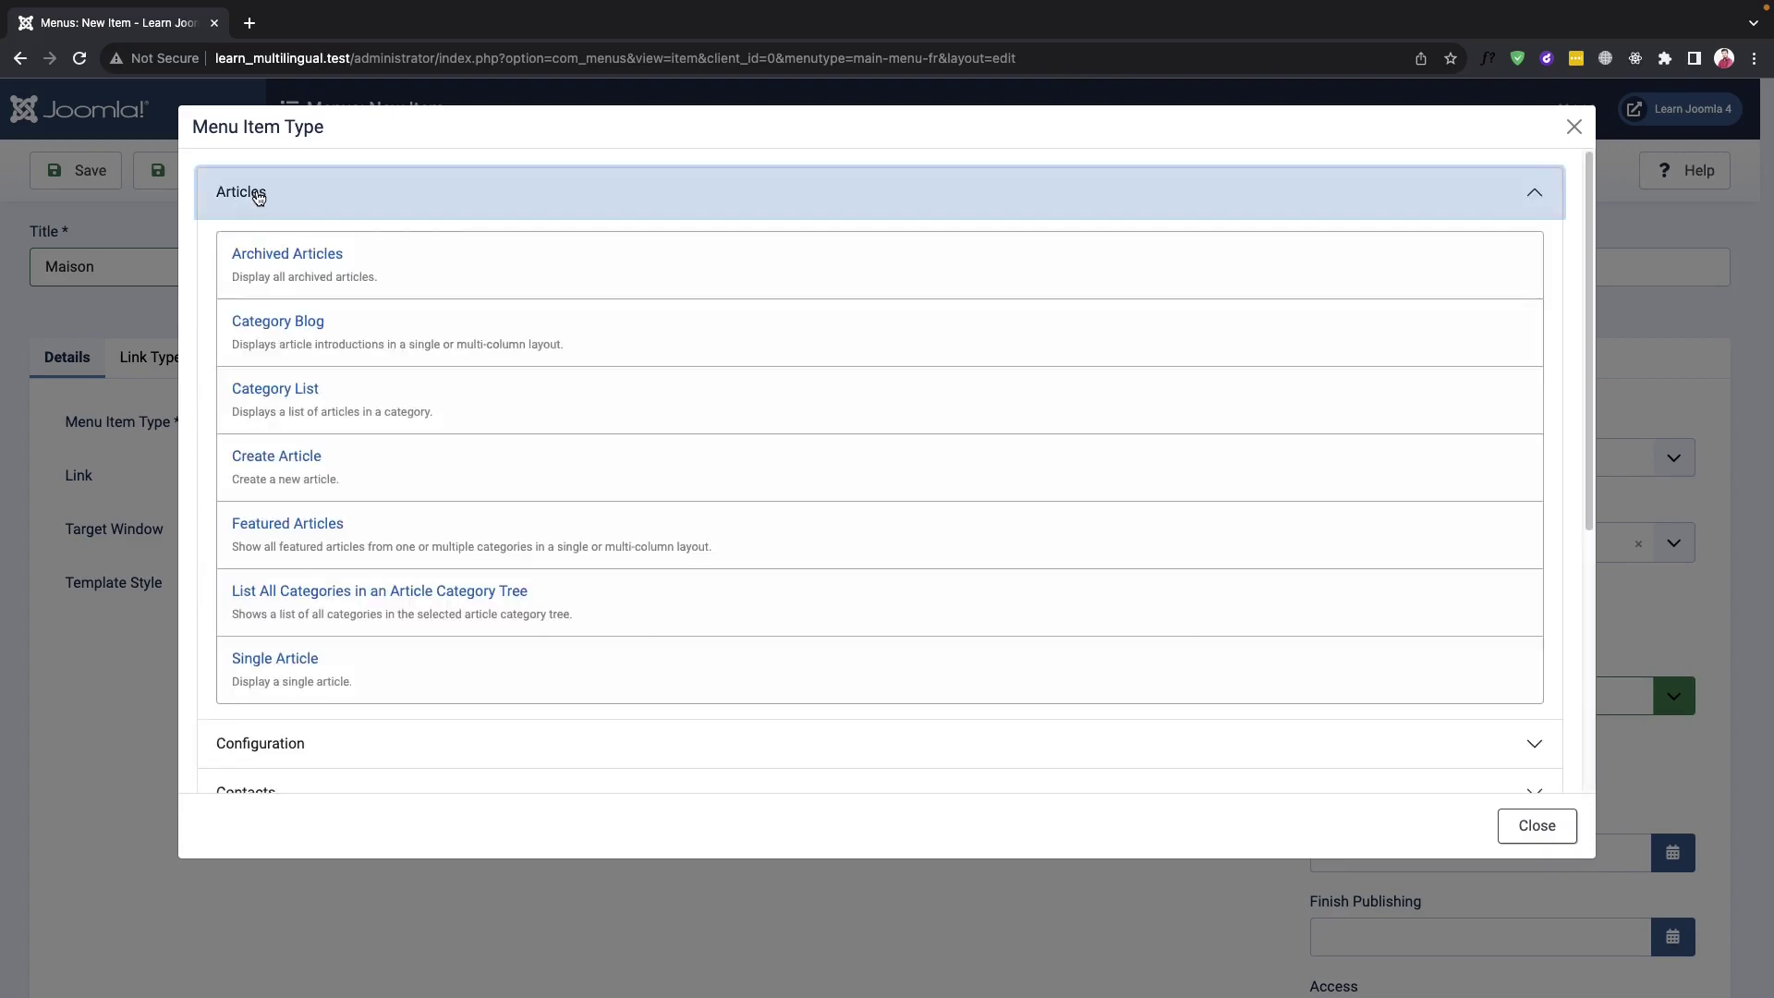
left_click(318, 679)
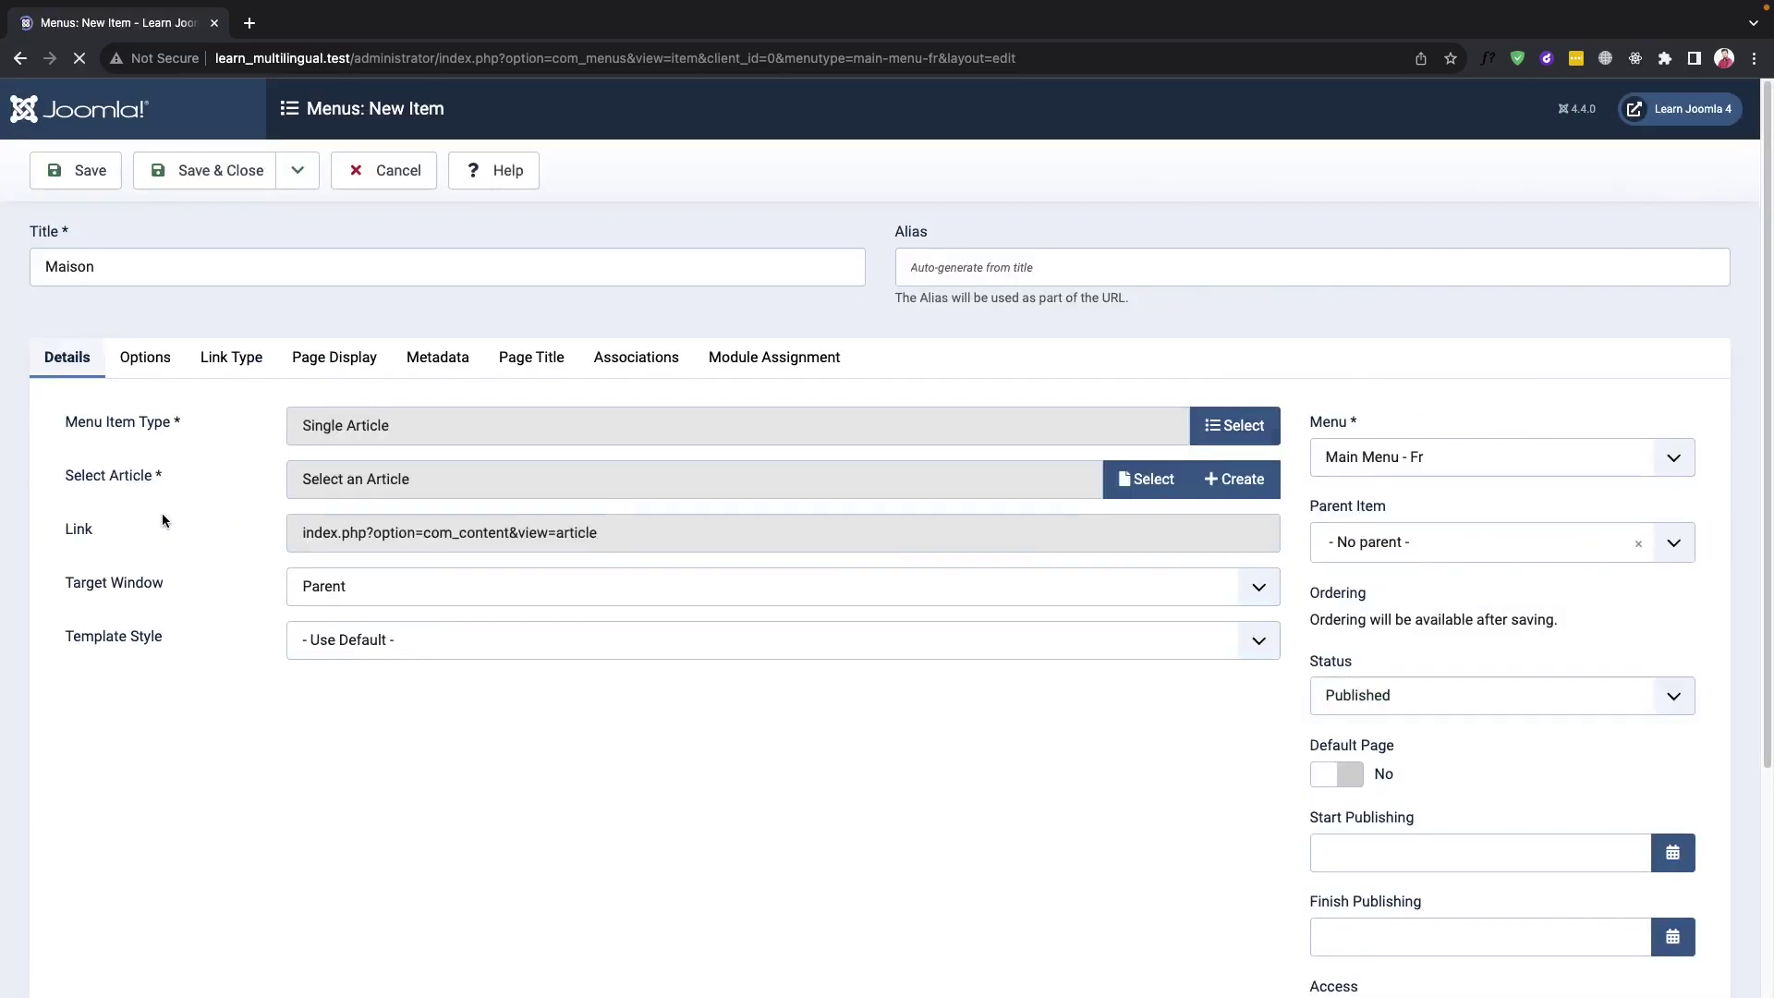
left_click(1146, 479)
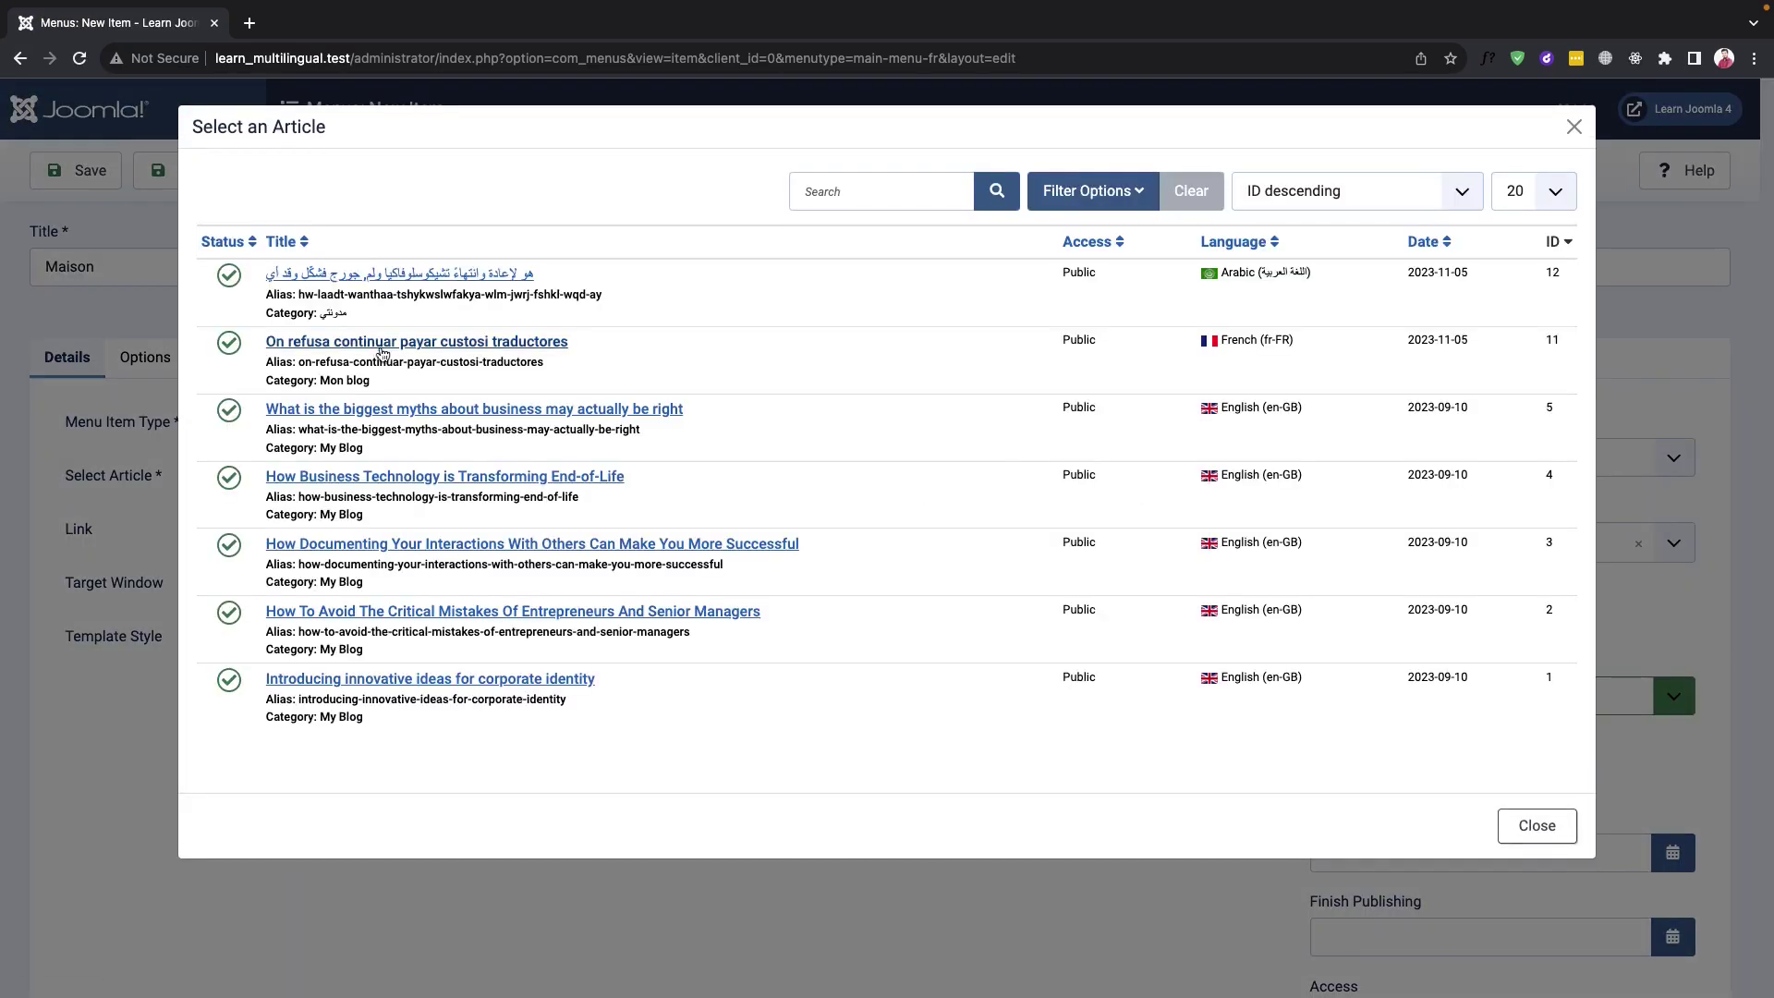
left_click(1572, 126)
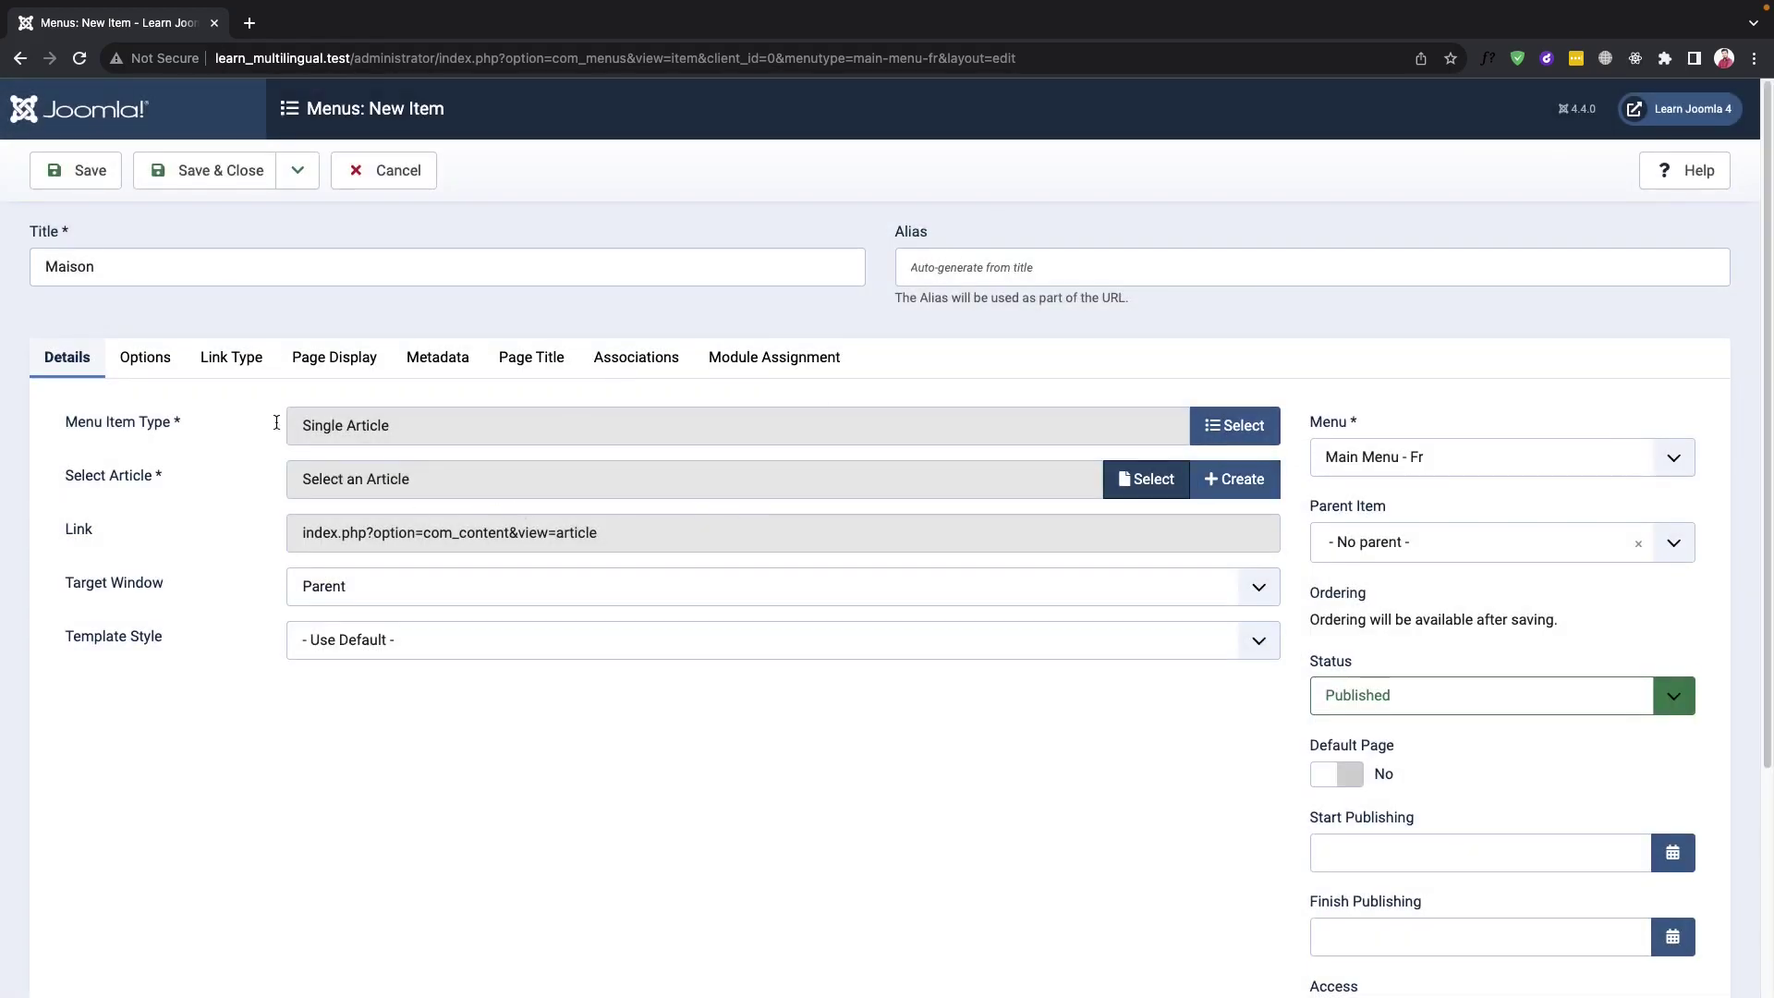
Change the Maison item's type to the Quix Page type and link it to the Home - Fr page
left_click(1229, 425)
left_click(247, 453)
left_click(251, 497)
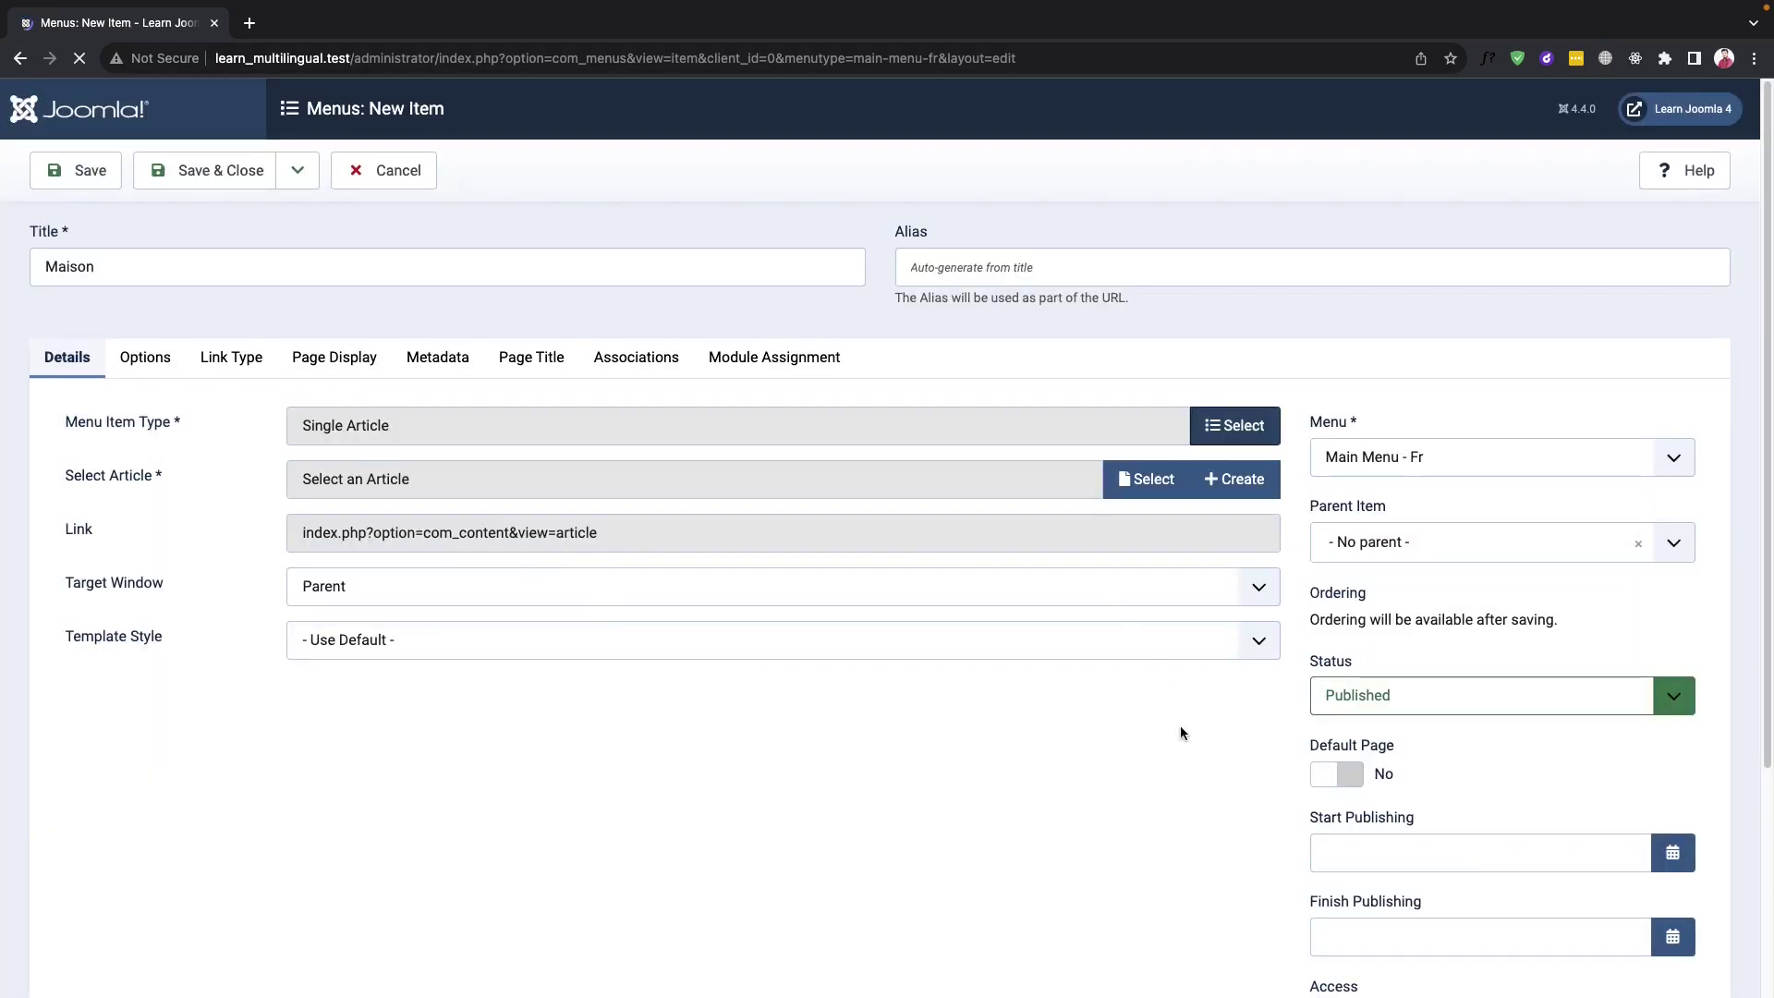
left_click(1231, 490)
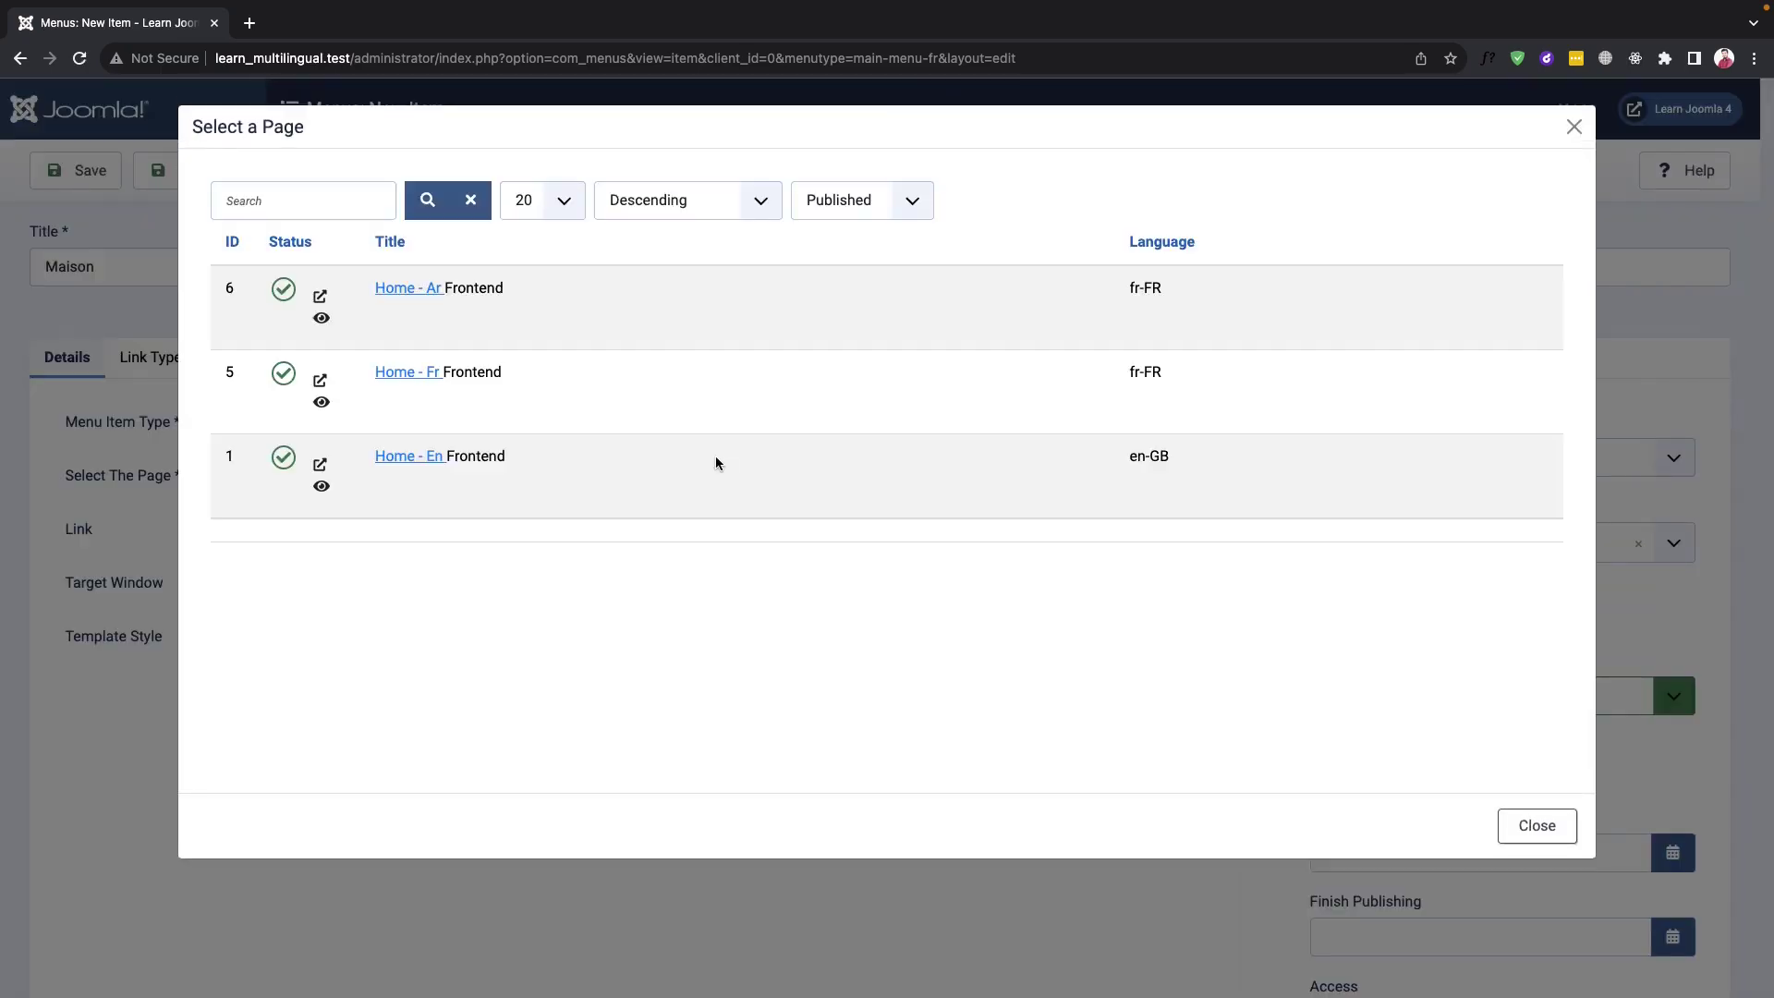
left_click(395, 377)
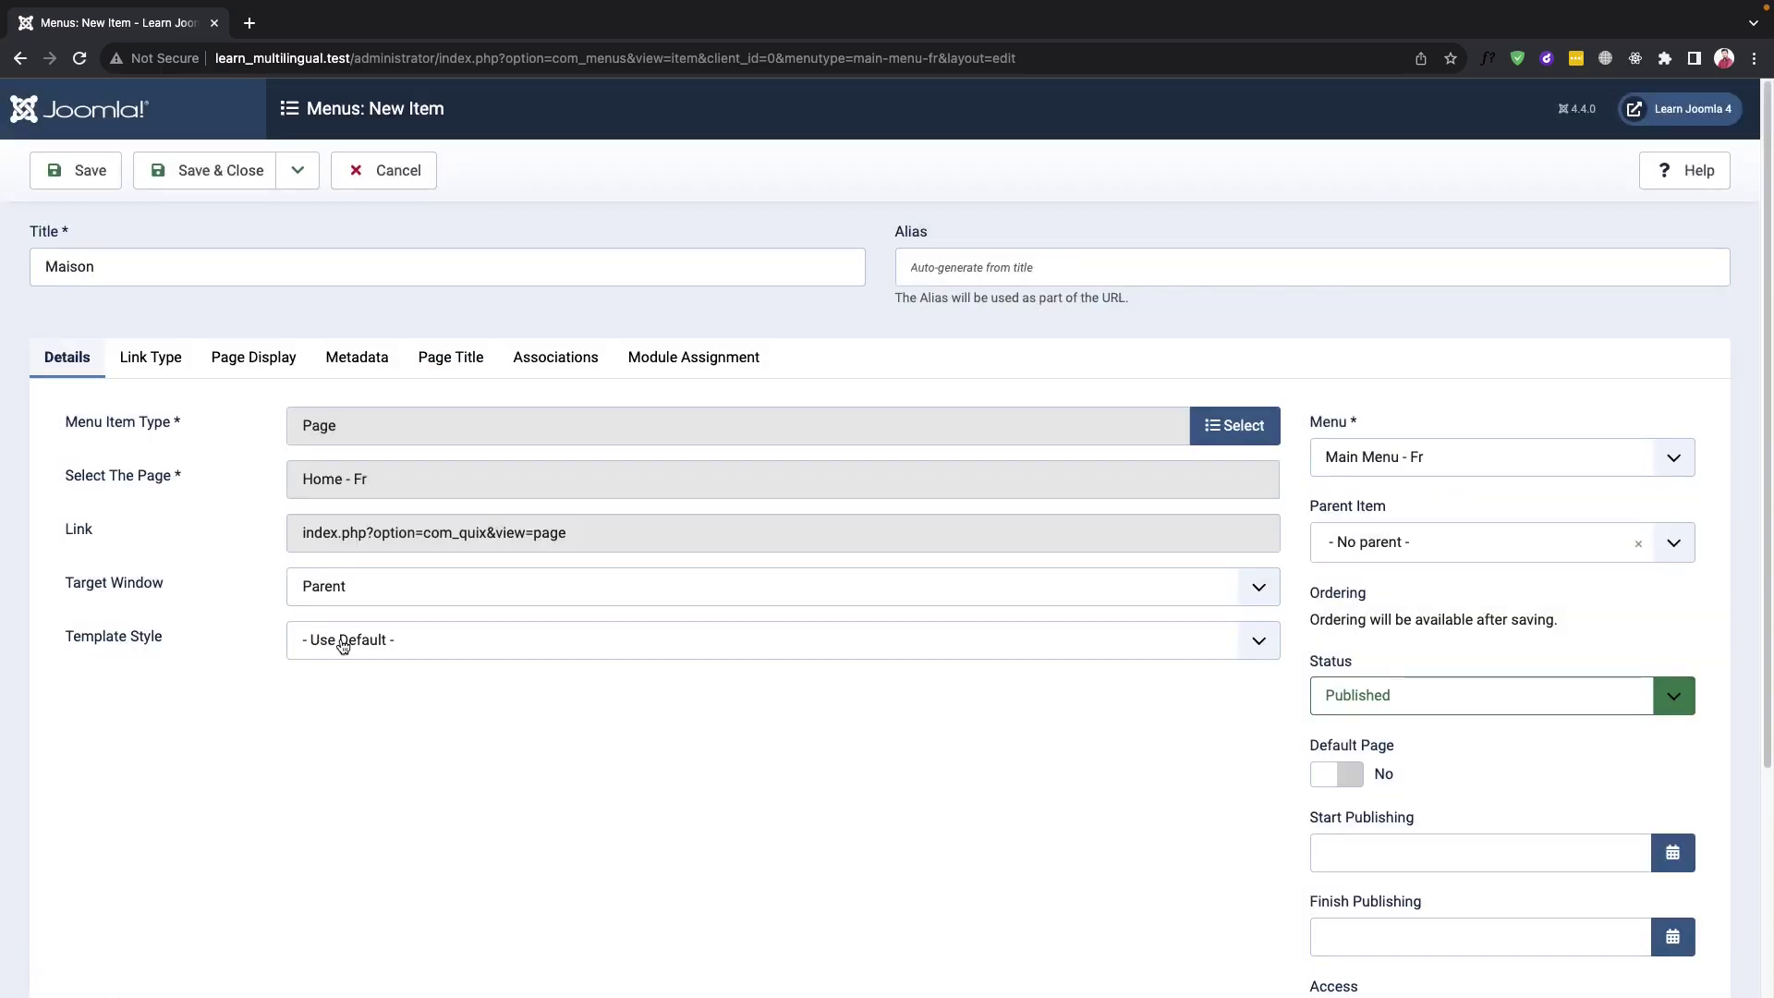
Set the Maison item's language to French (fr-FR), save and close it, and make it that language's home page
scroll(679, 758, "down", 3)
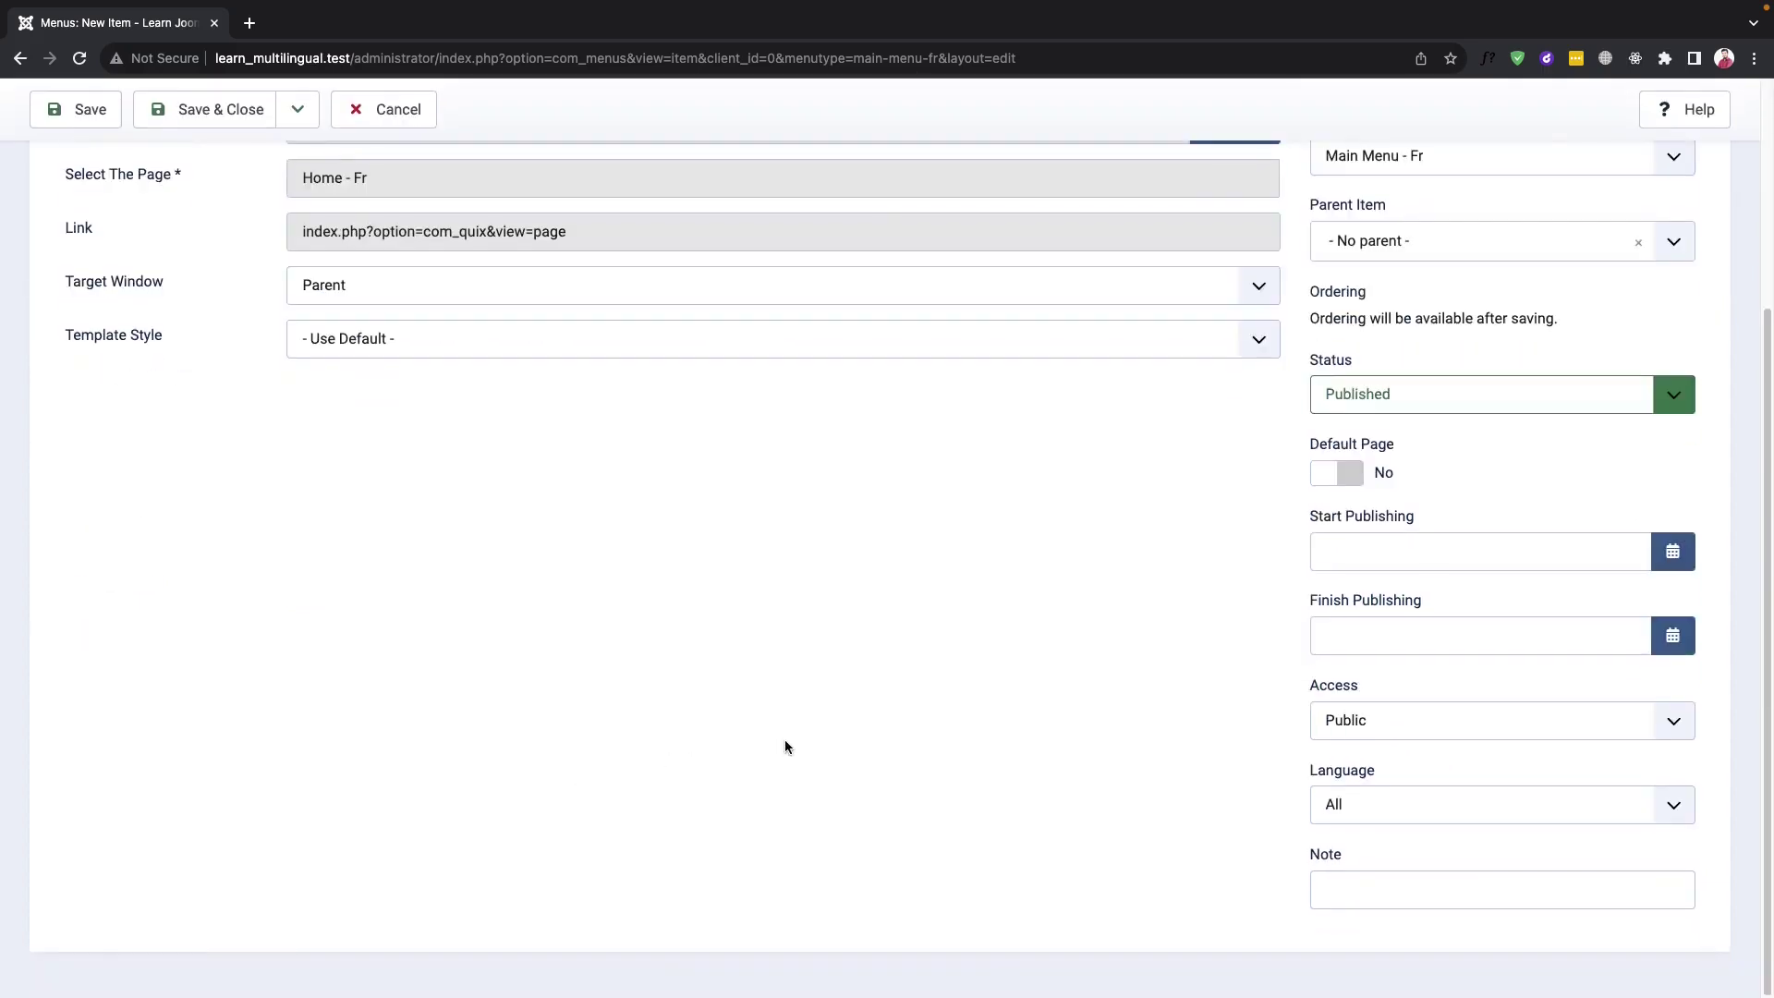
left_click(1478, 801)
left_click(1386, 875)
scroll(901, 753, "up", 3)
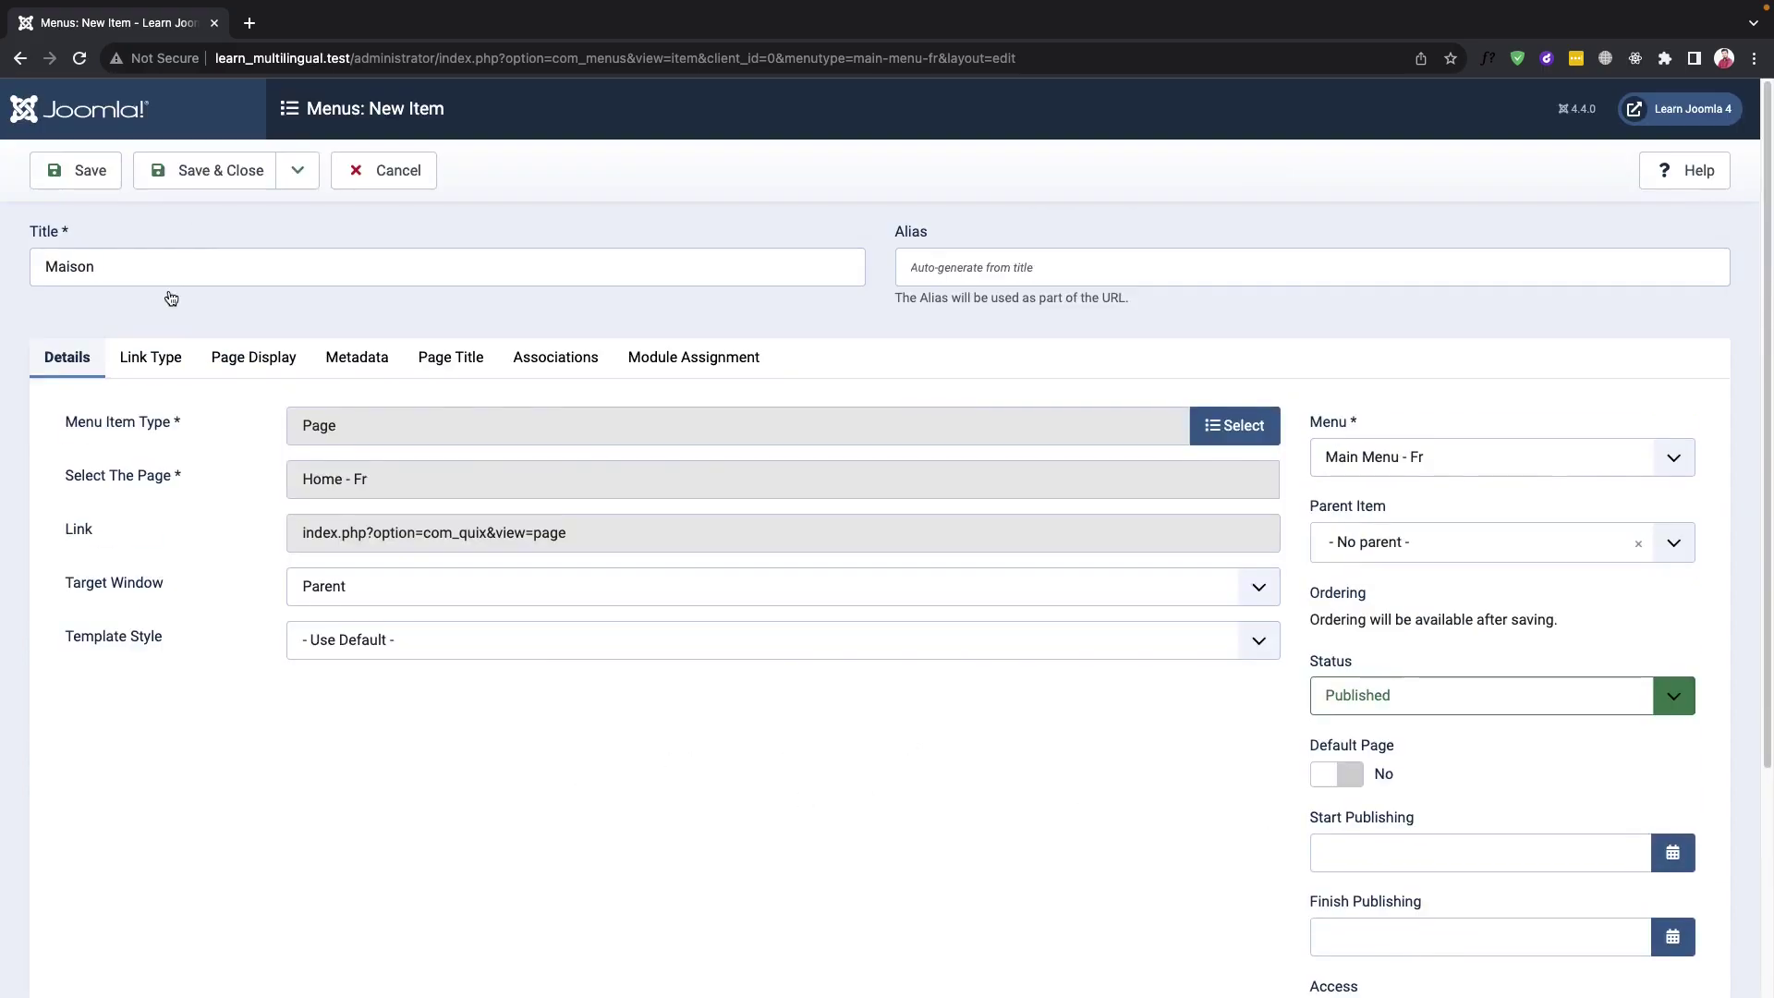
left_click(208, 170)
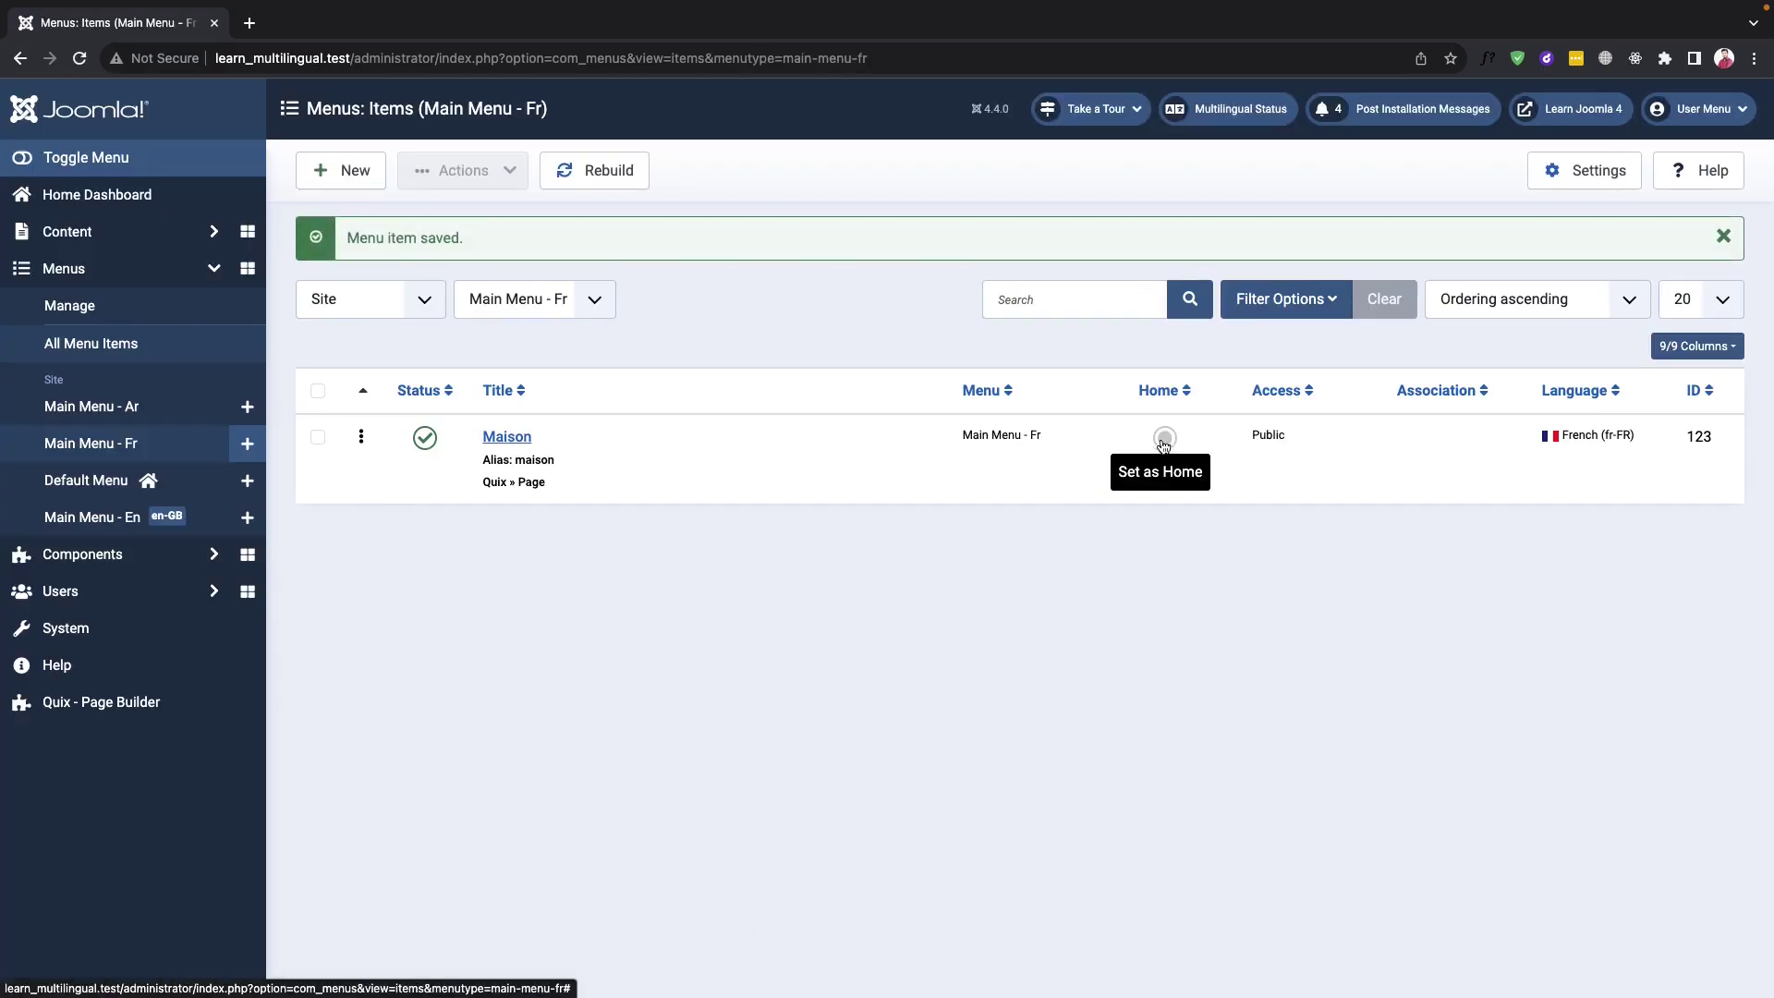
left_click(1164, 440)
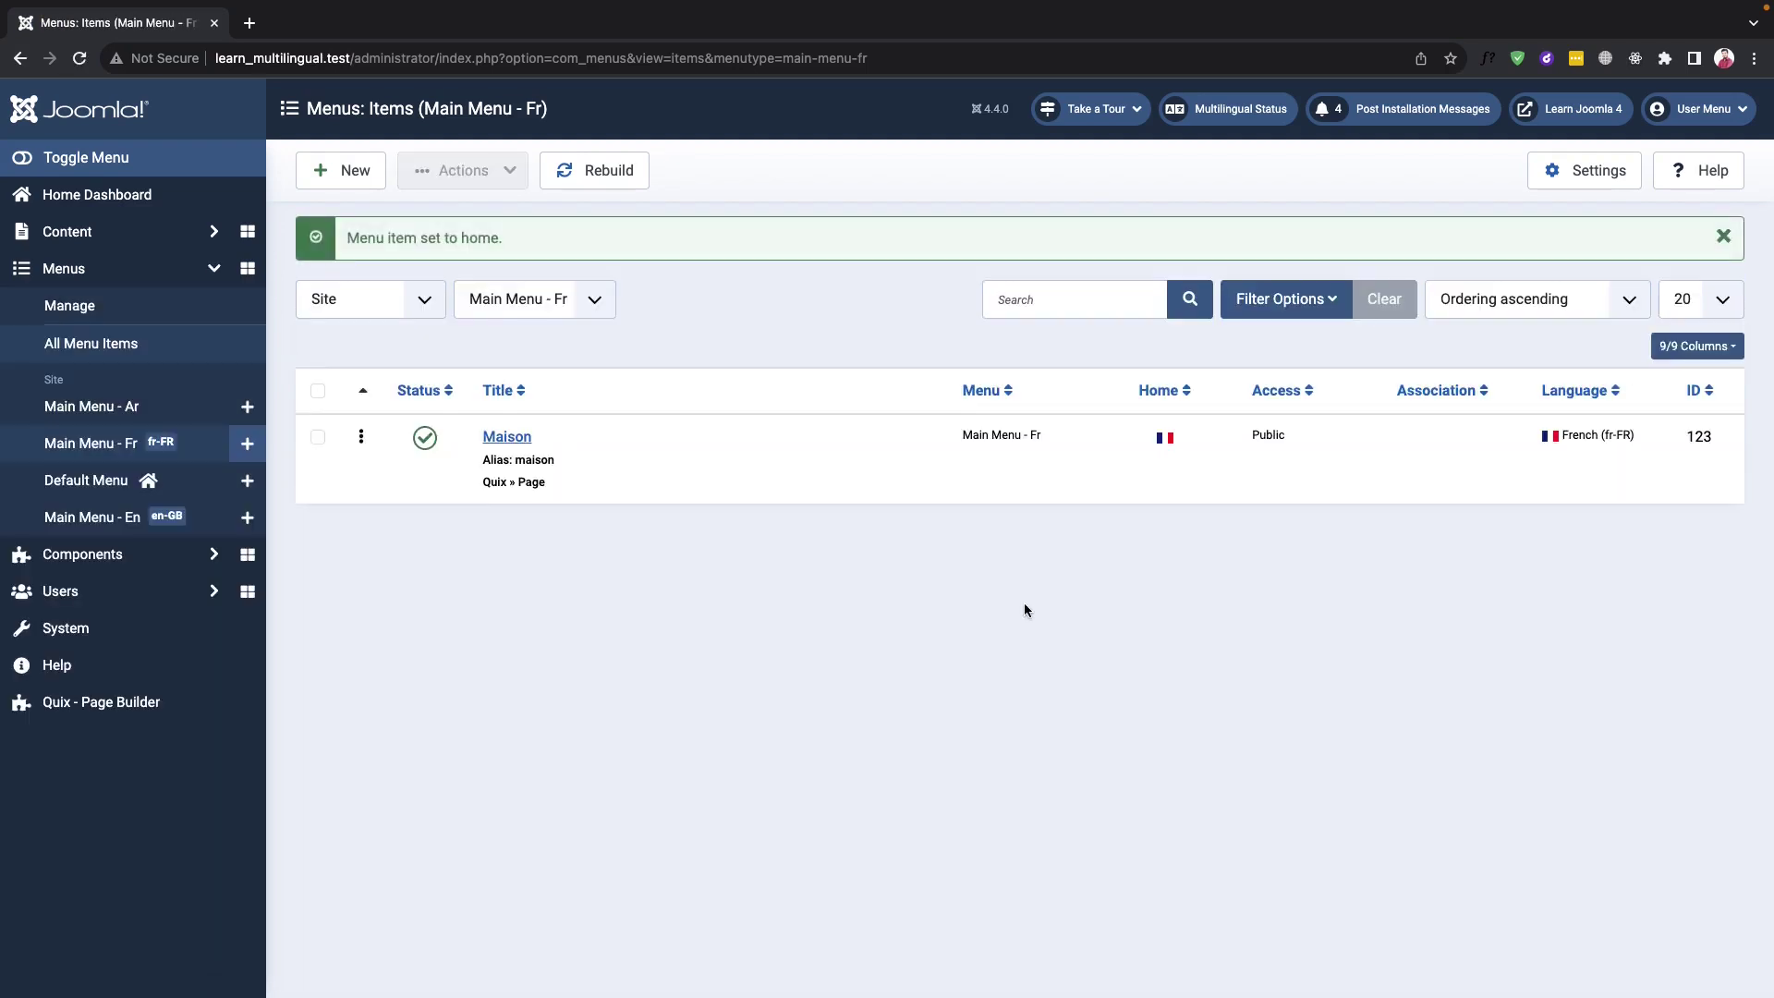
Start a new Main Menu - Fr item titled "Le blog" with the Category Blog type showing the Mon blog category
left_click(347, 172)
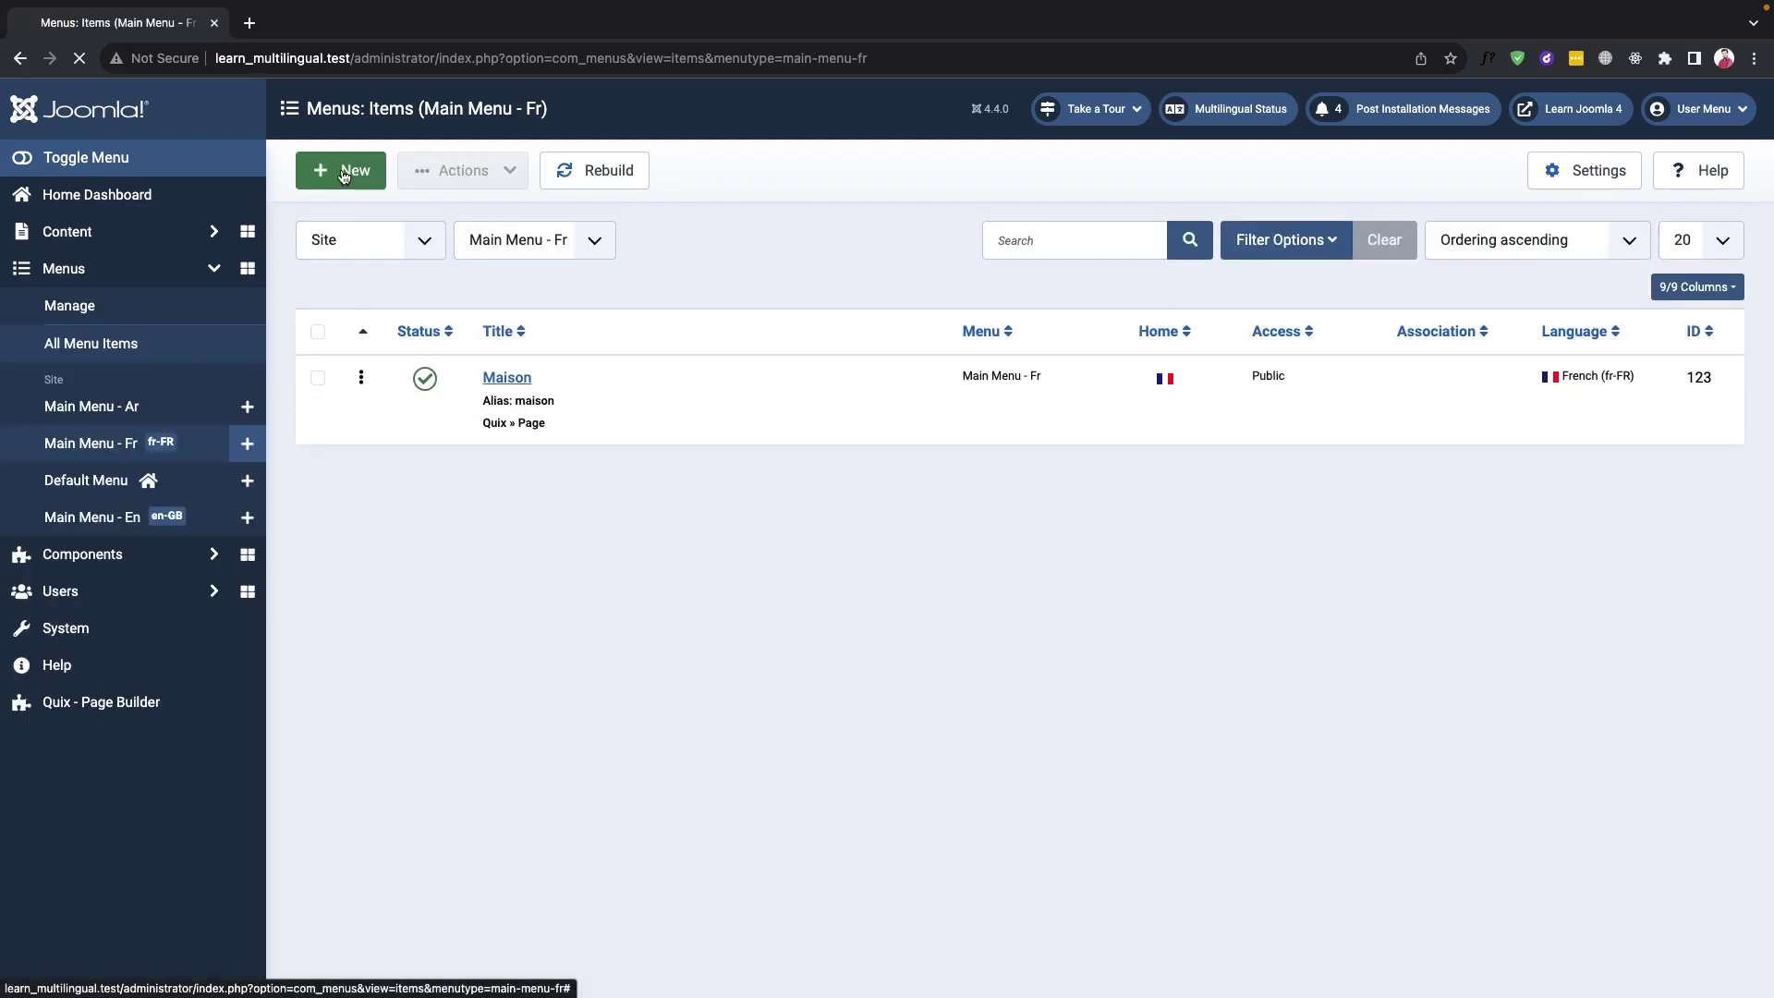
left_click(171, 261)
type("Le blog")
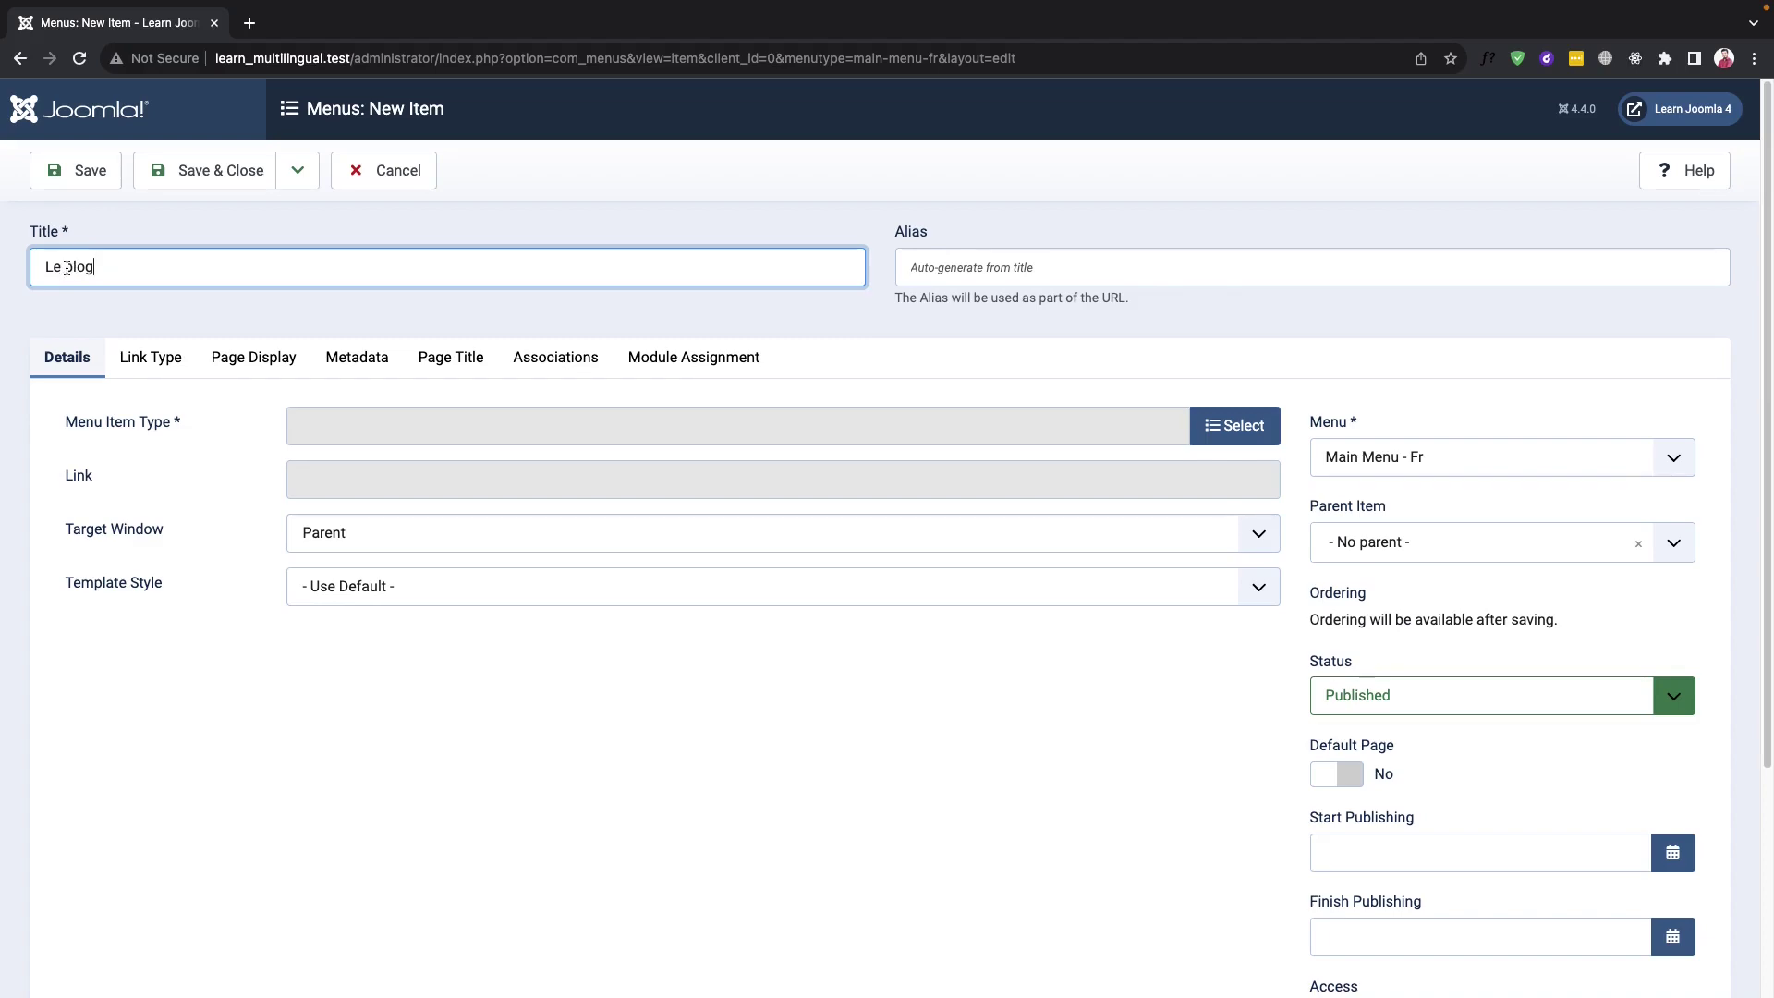
left_click(1235, 425)
left_click(246, 191)
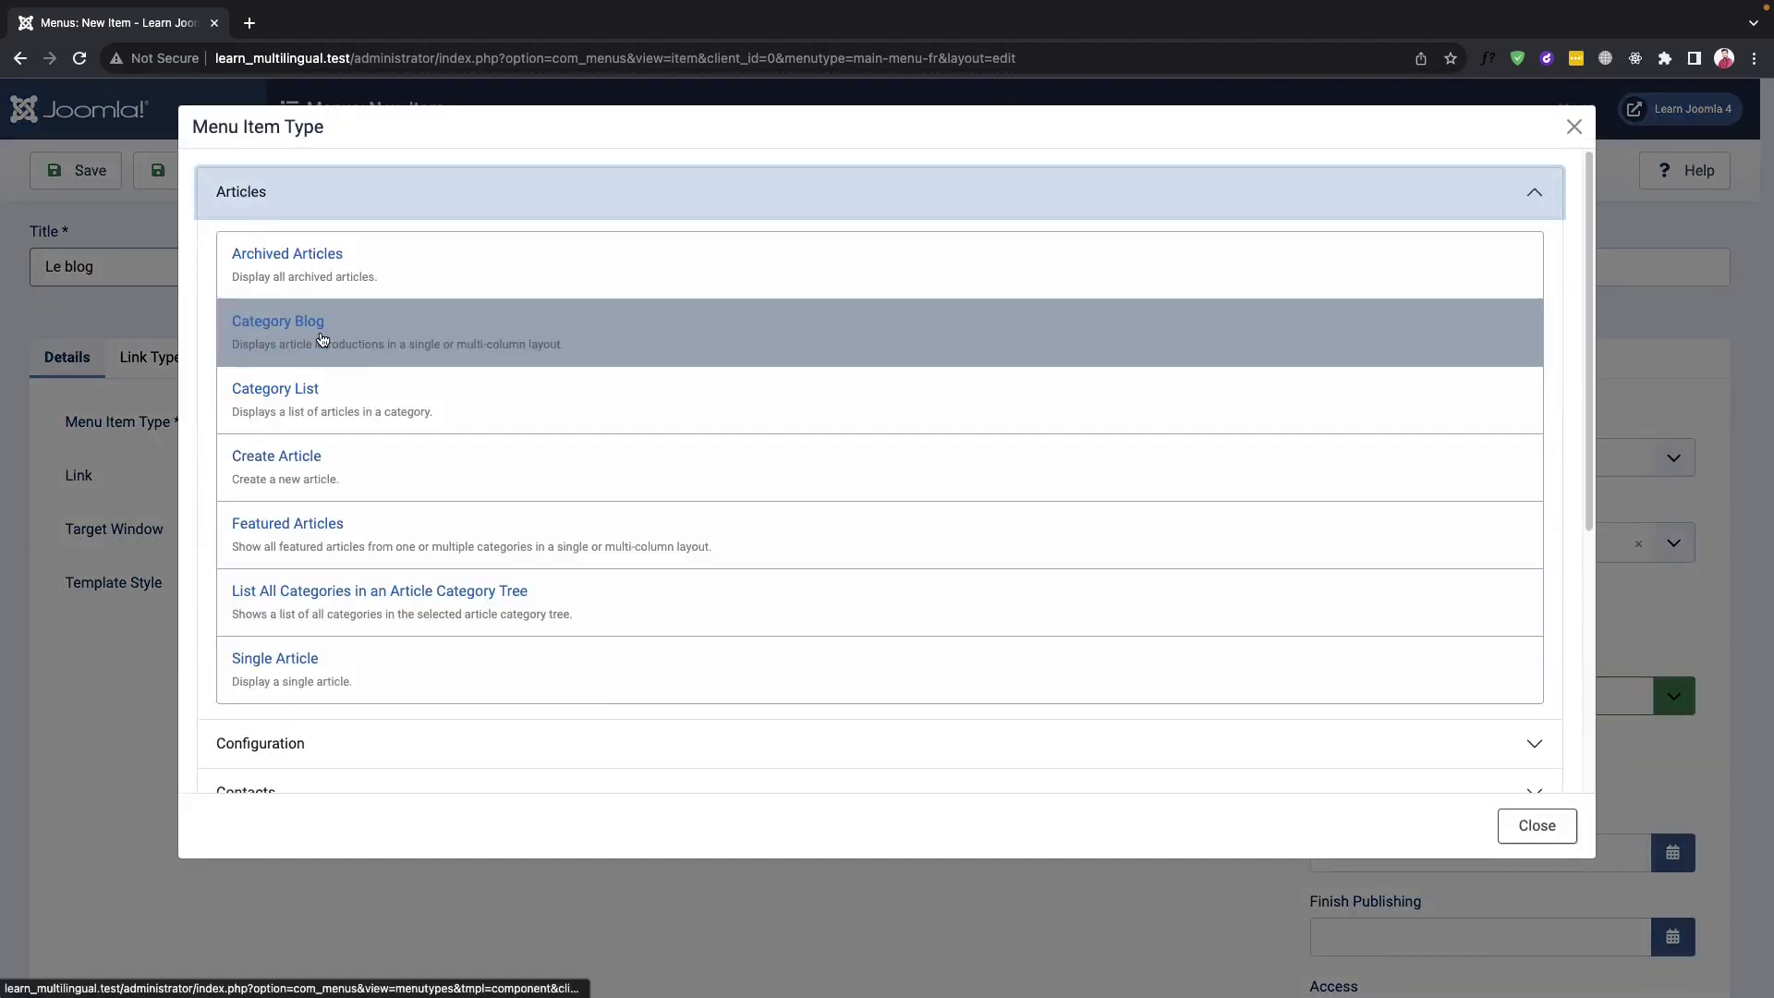
left_click(322, 339)
left_click(1145, 479)
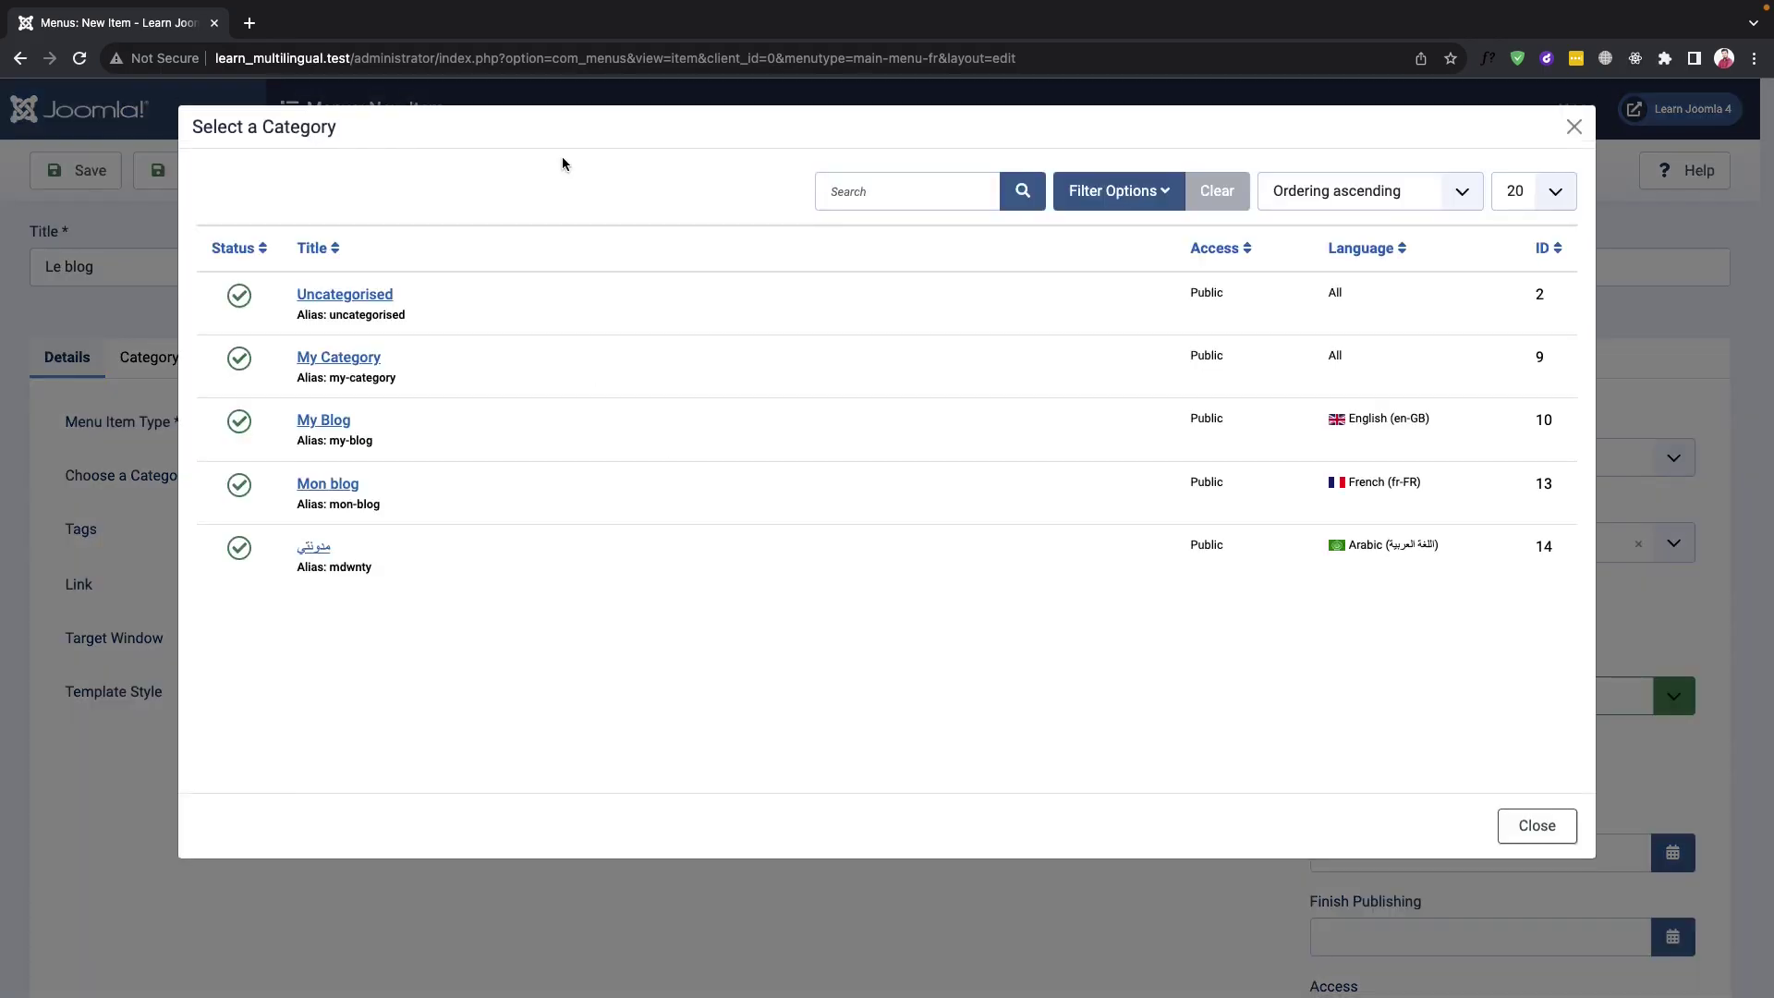
left_click(329, 490)
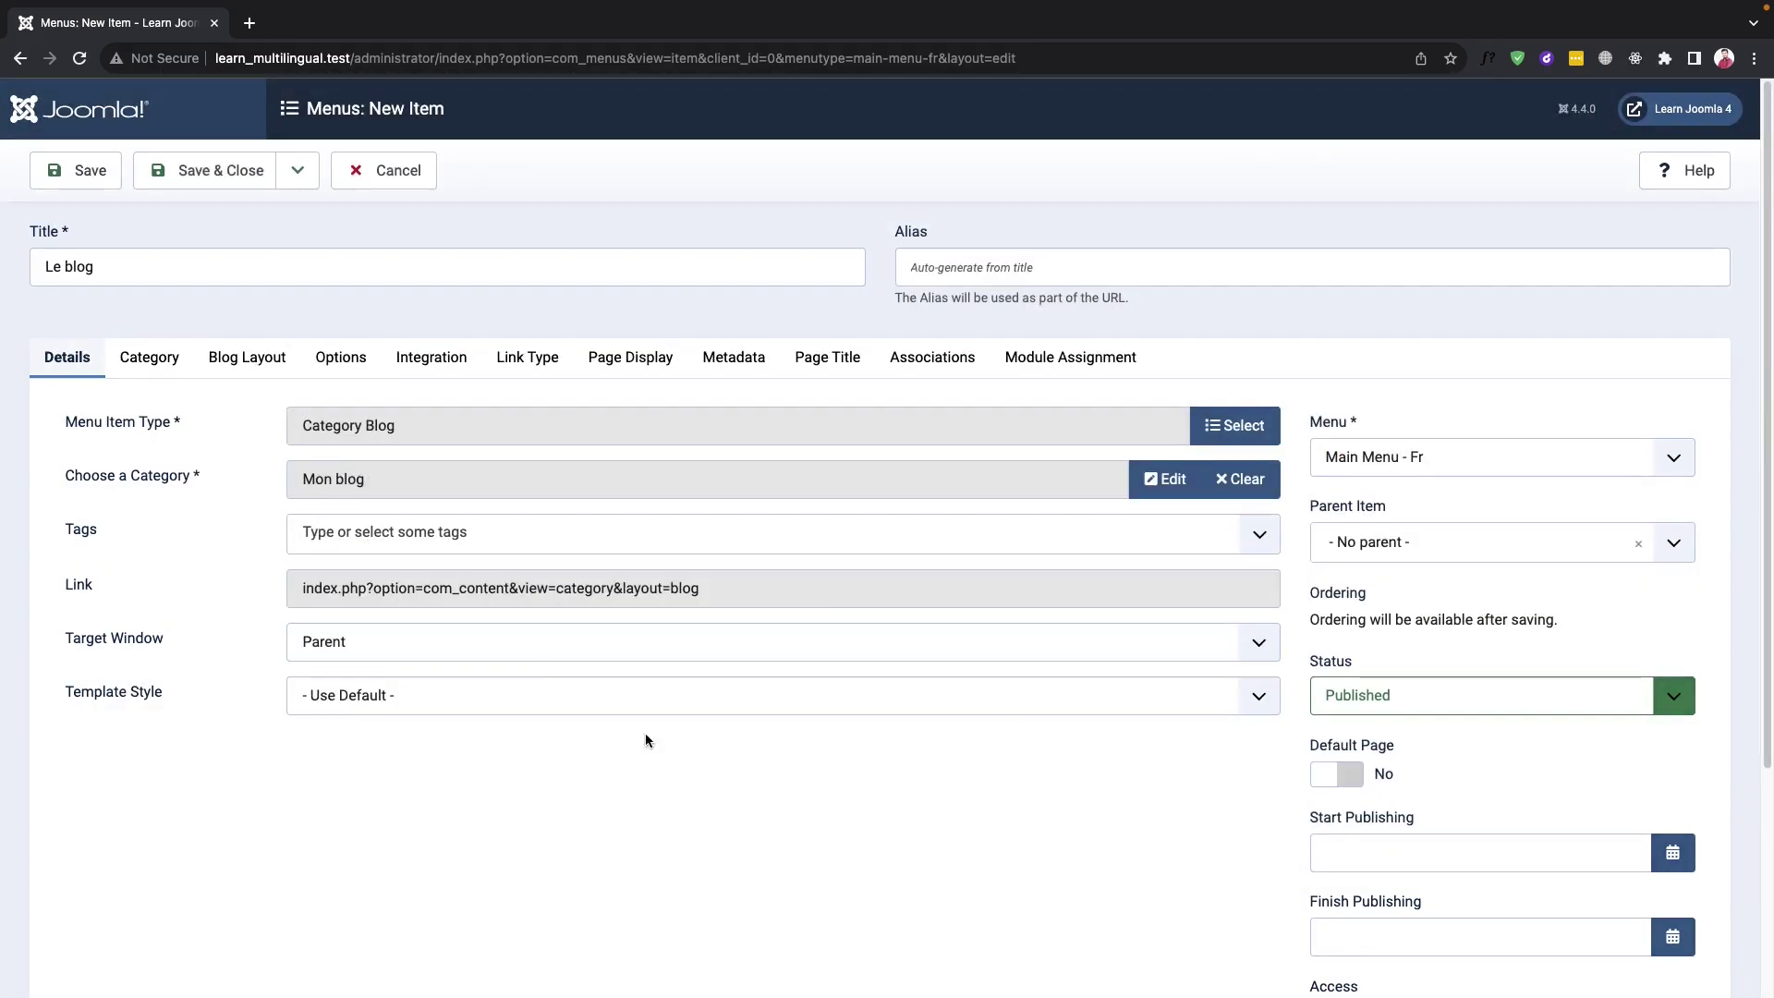
Set the Le blog item's language to French (fr-FR) and save it, keeping the item open
scroll(1347, 781, "down", 3)
left_click(1342, 812)
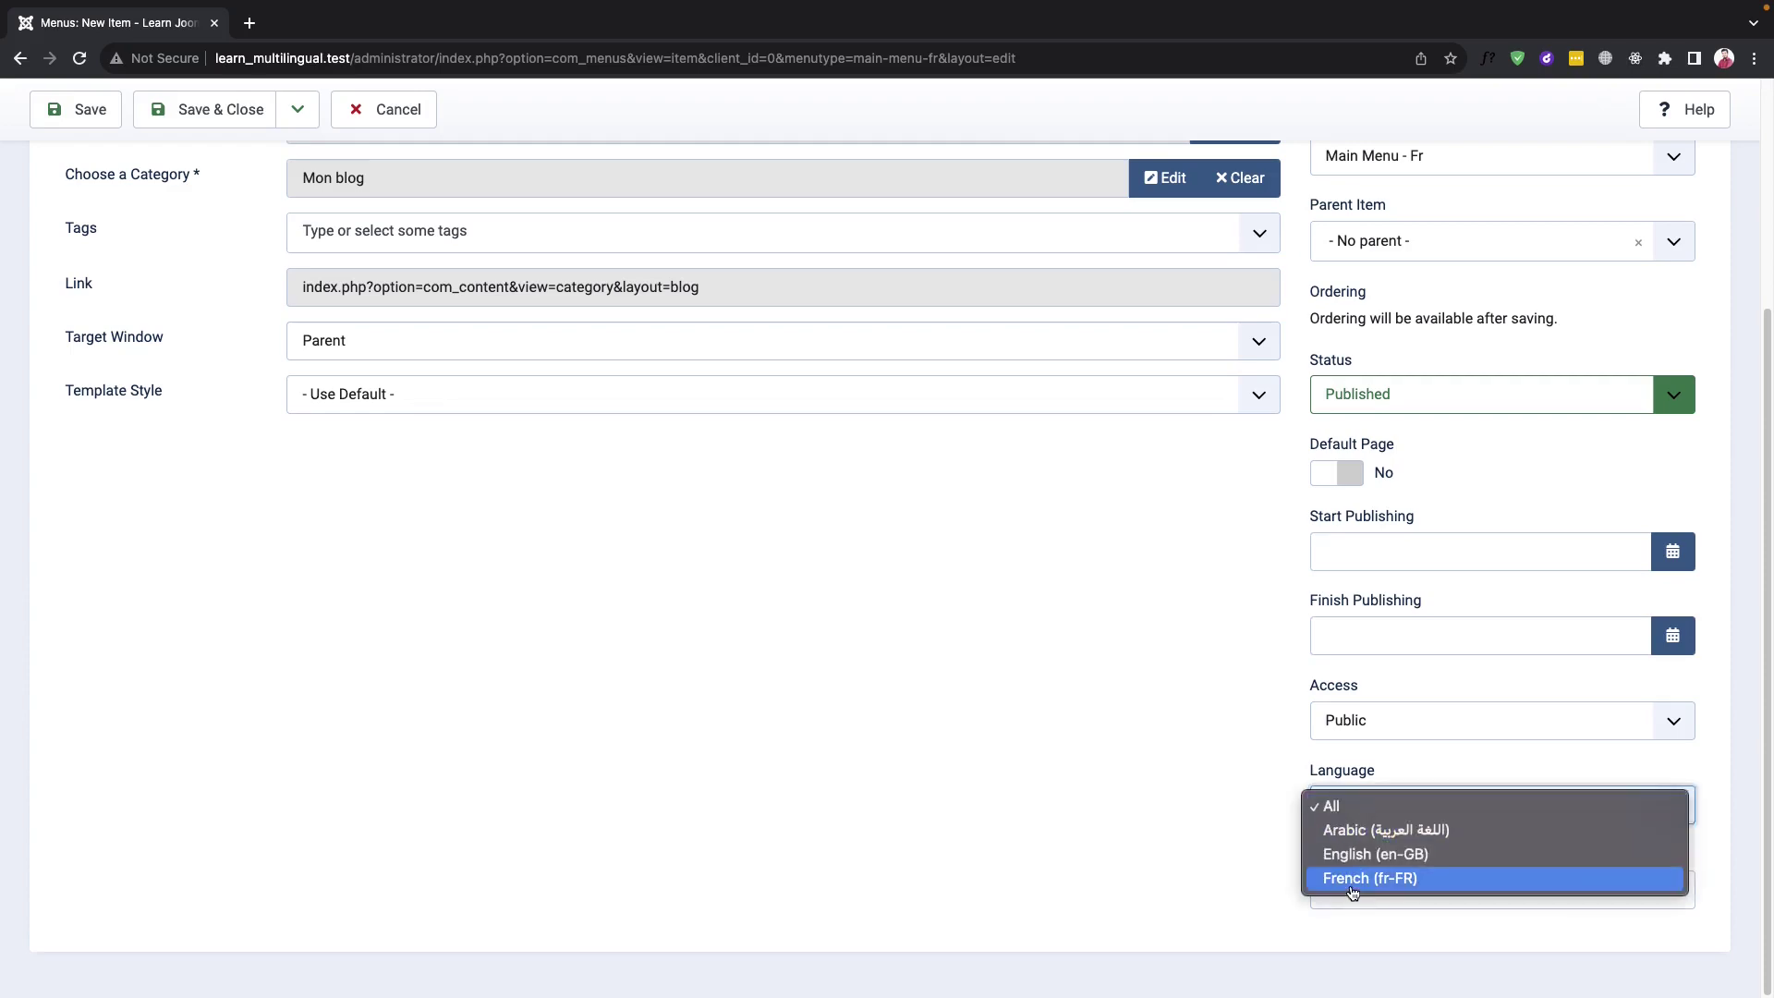
left_click(1405, 887)
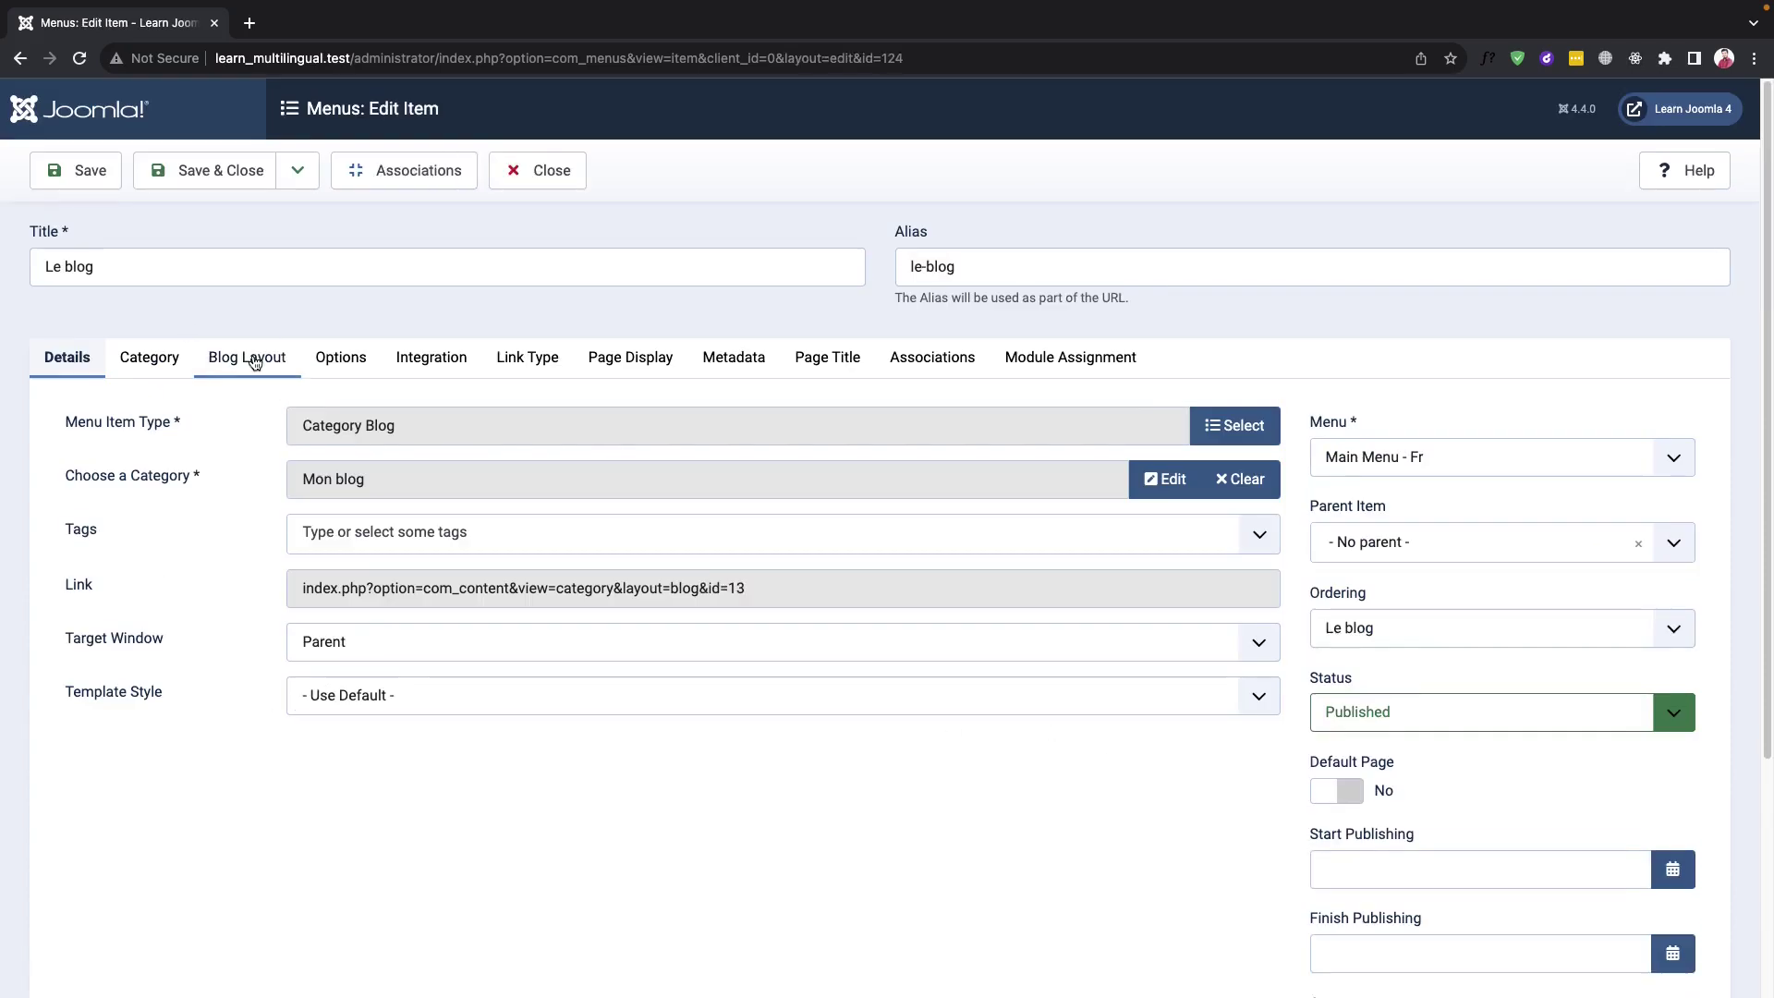
Set the Le blog layout to 1 leading article, 4 intro articles and 3 columns, and save and close the item
left_click(247, 356)
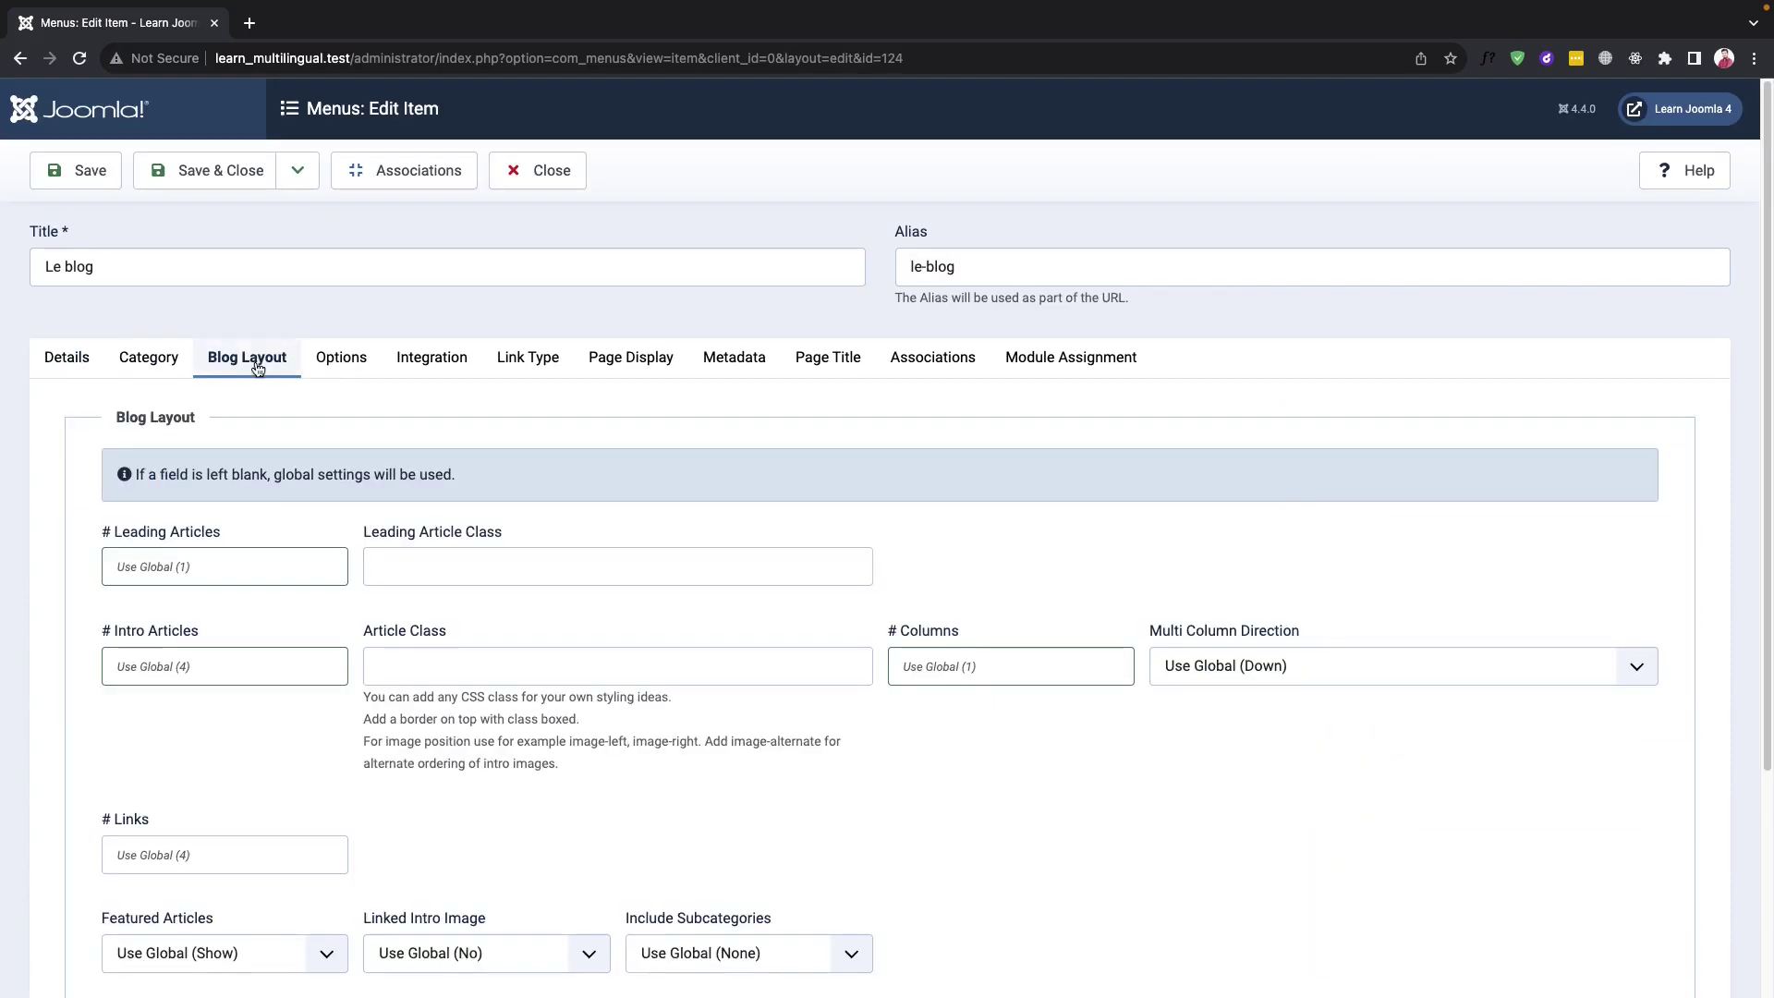
left_click(155, 567)
type("1")
left_click(157, 665)
type("4")
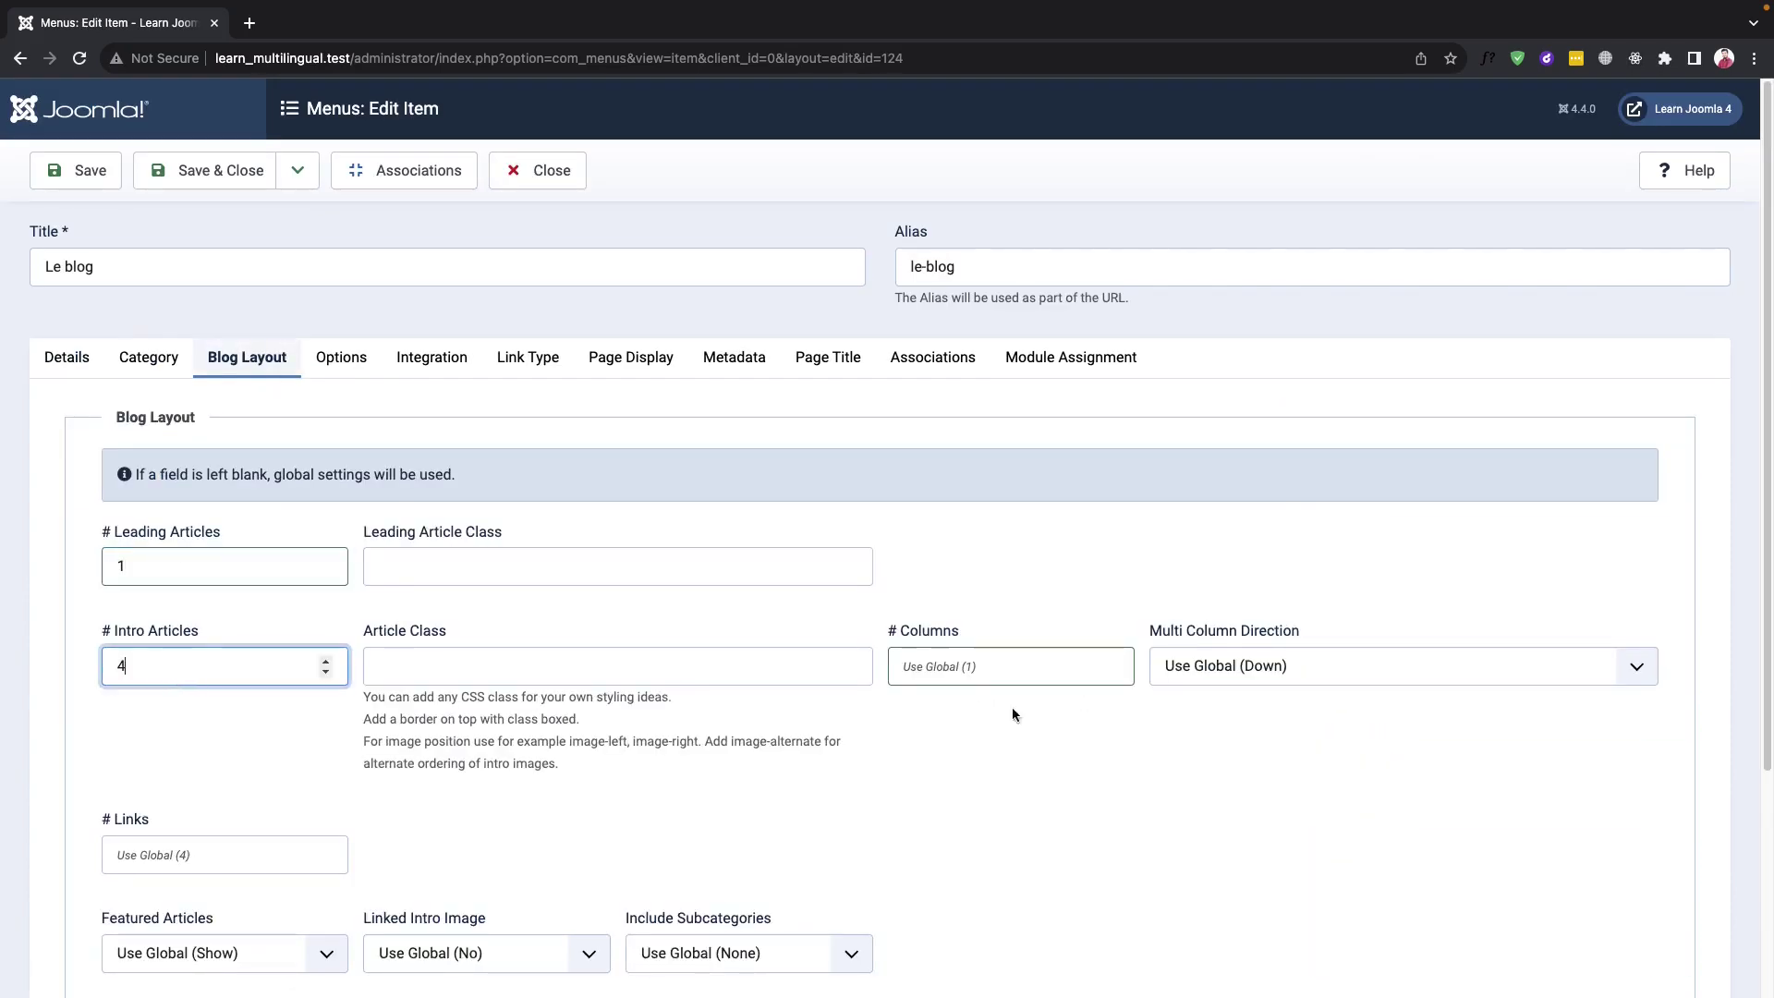
left_click(983, 667)
type("3")
left_click(67, 357)
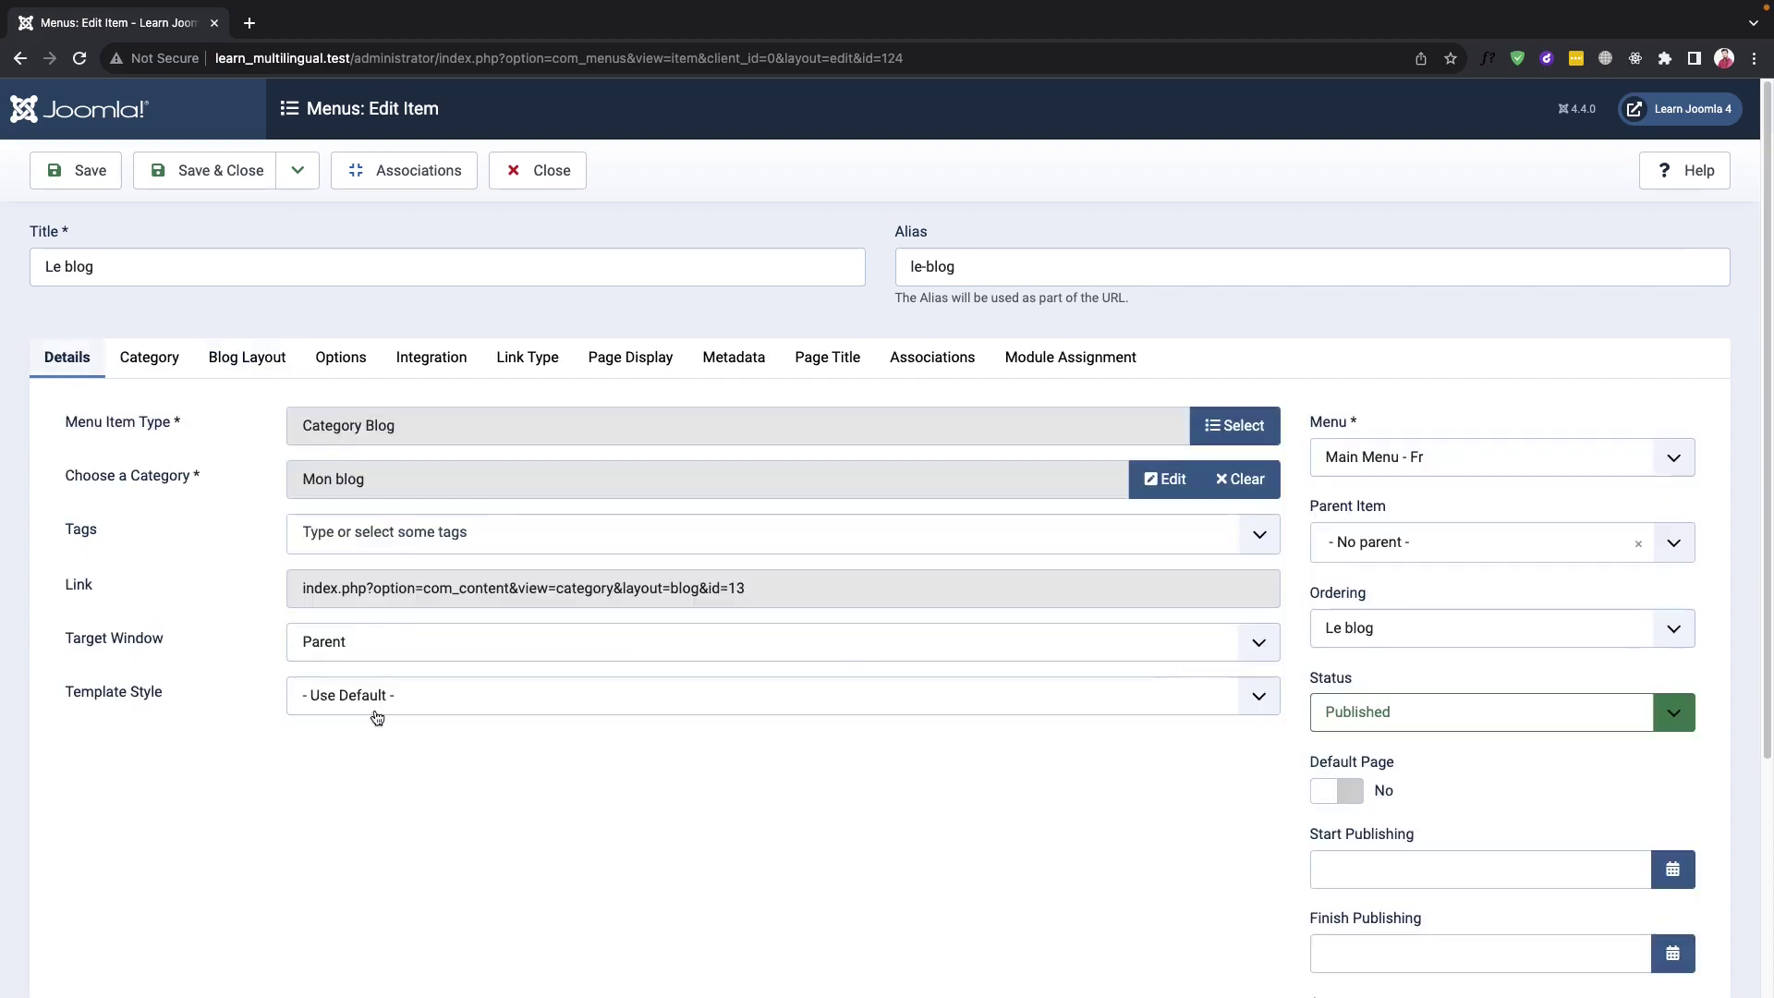
left_click(207, 175)
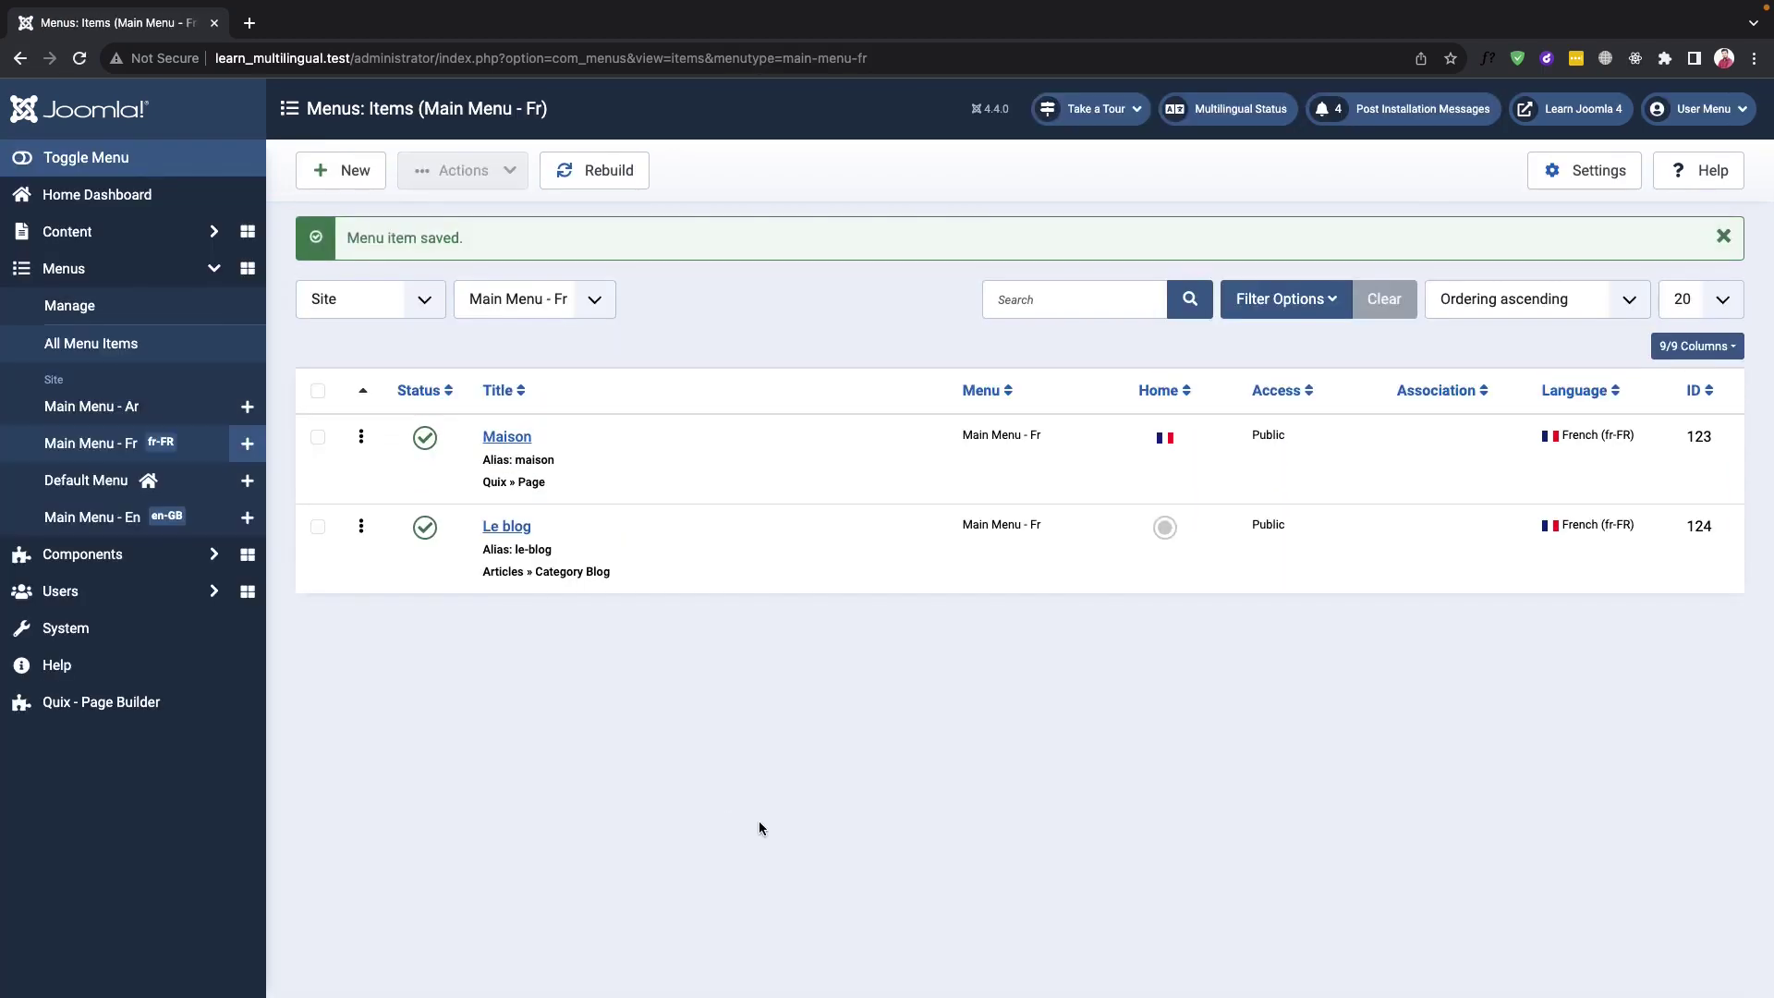
Start a new Main Menu - Ar item titled "بيت" and link it to the Home - Ar page using the Quix Page type
left_click(91, 407)
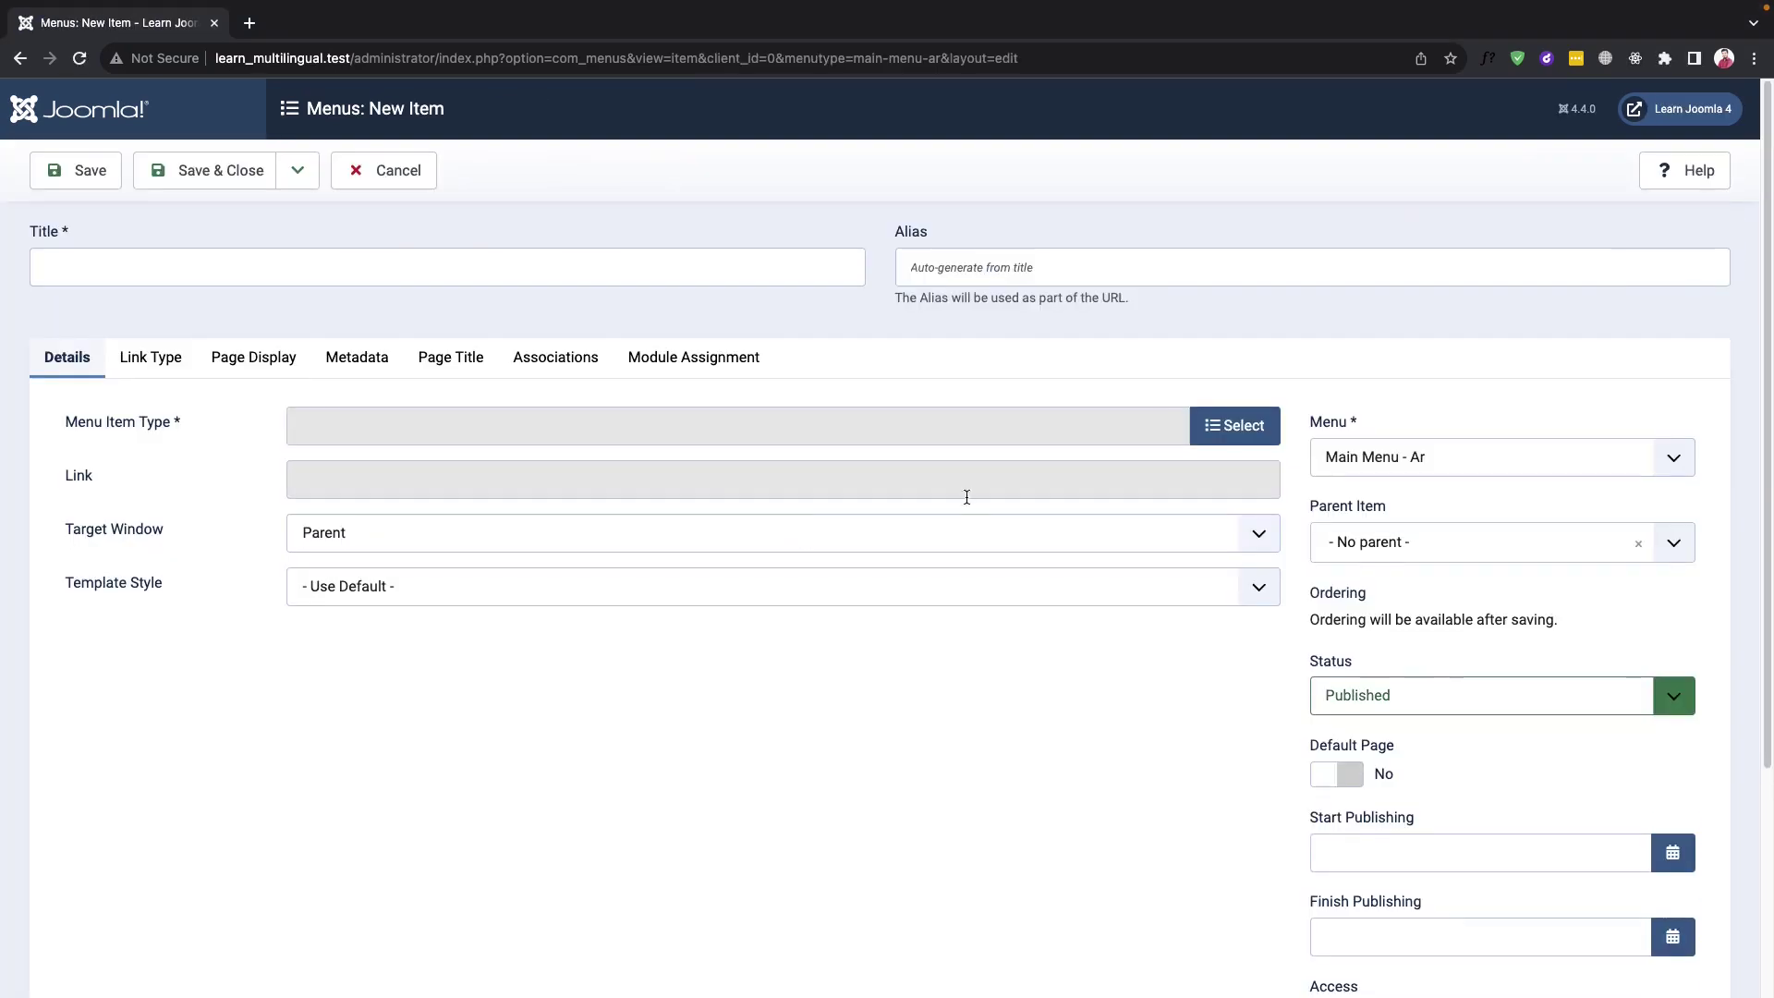
left_click(580, 256)
type("بيت")
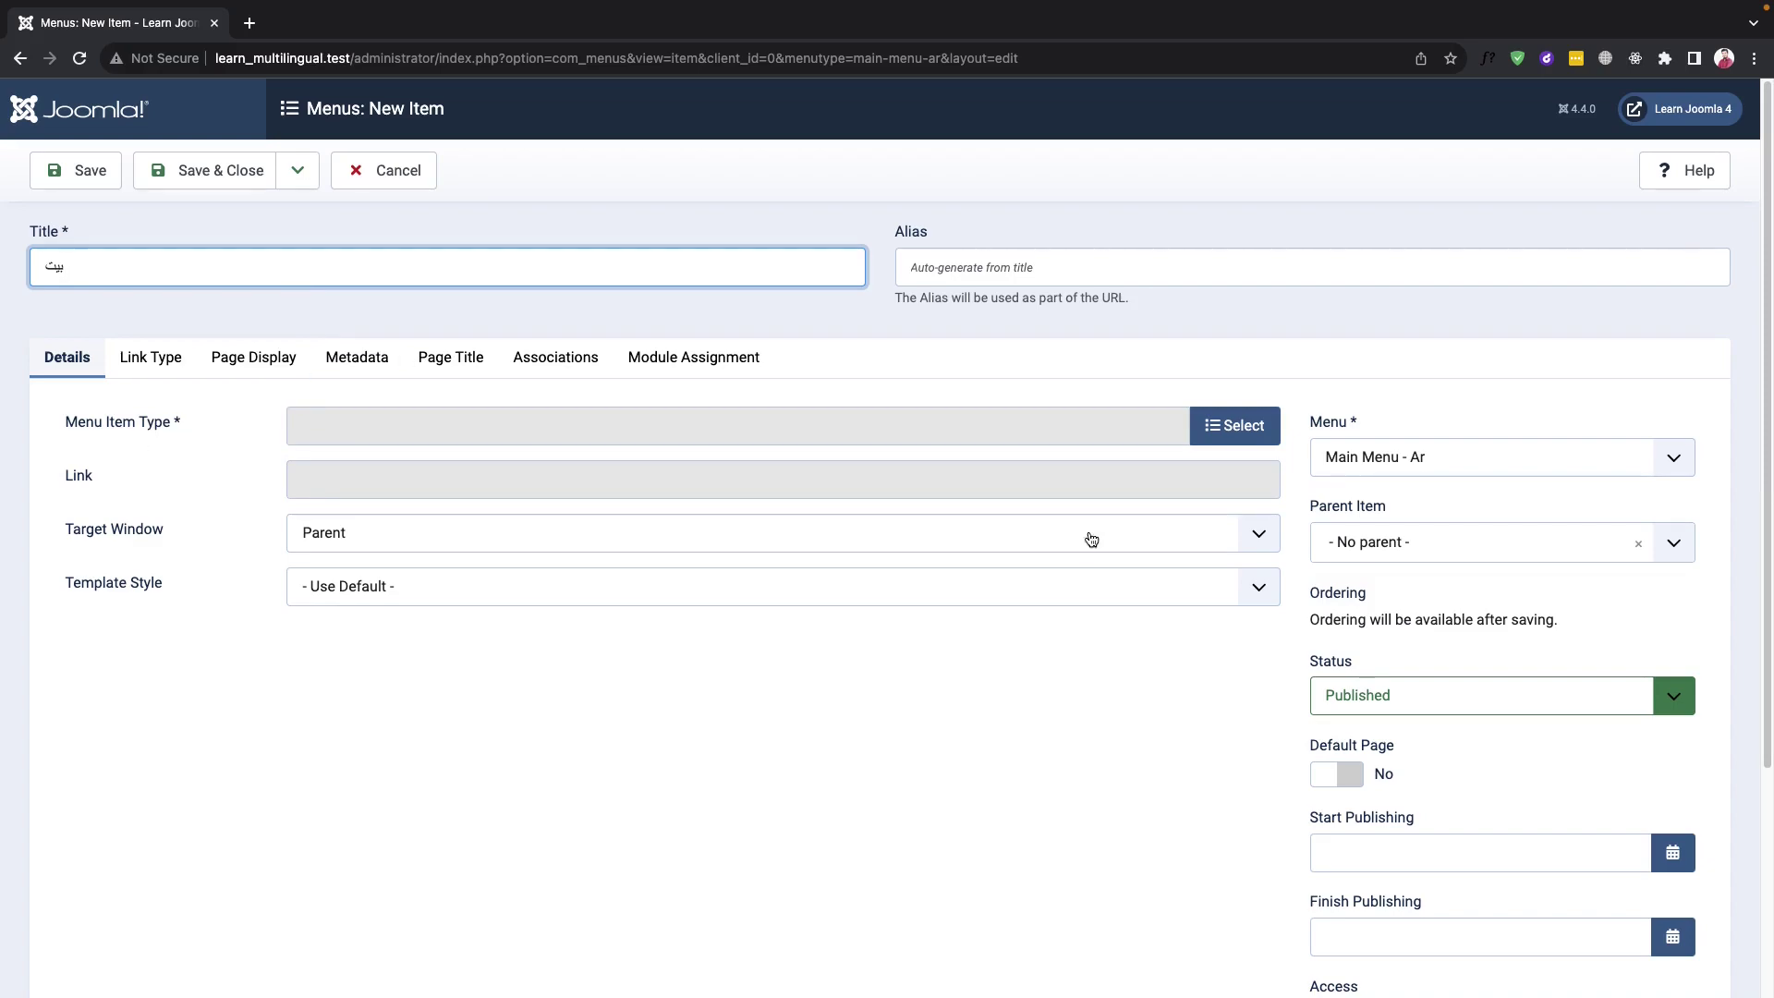
left_click(1235, 426)
left_click(1235, 435)
left_click(341, 499)
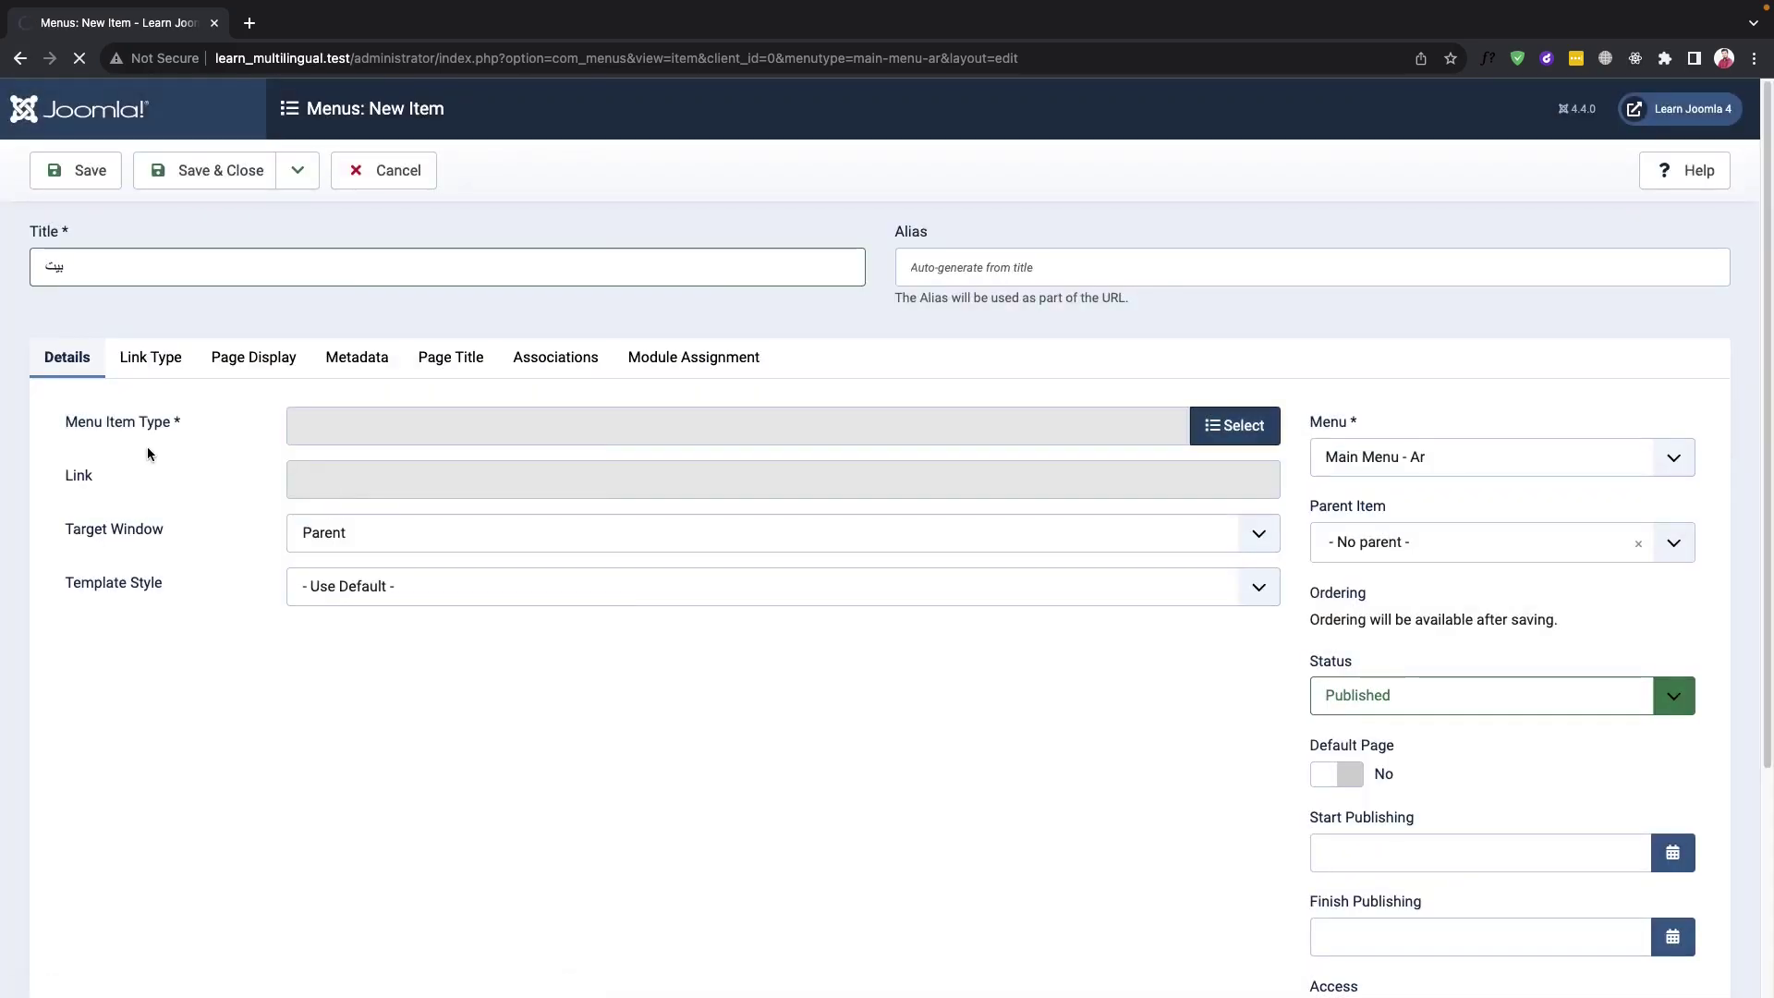
left_click(1224, 480)
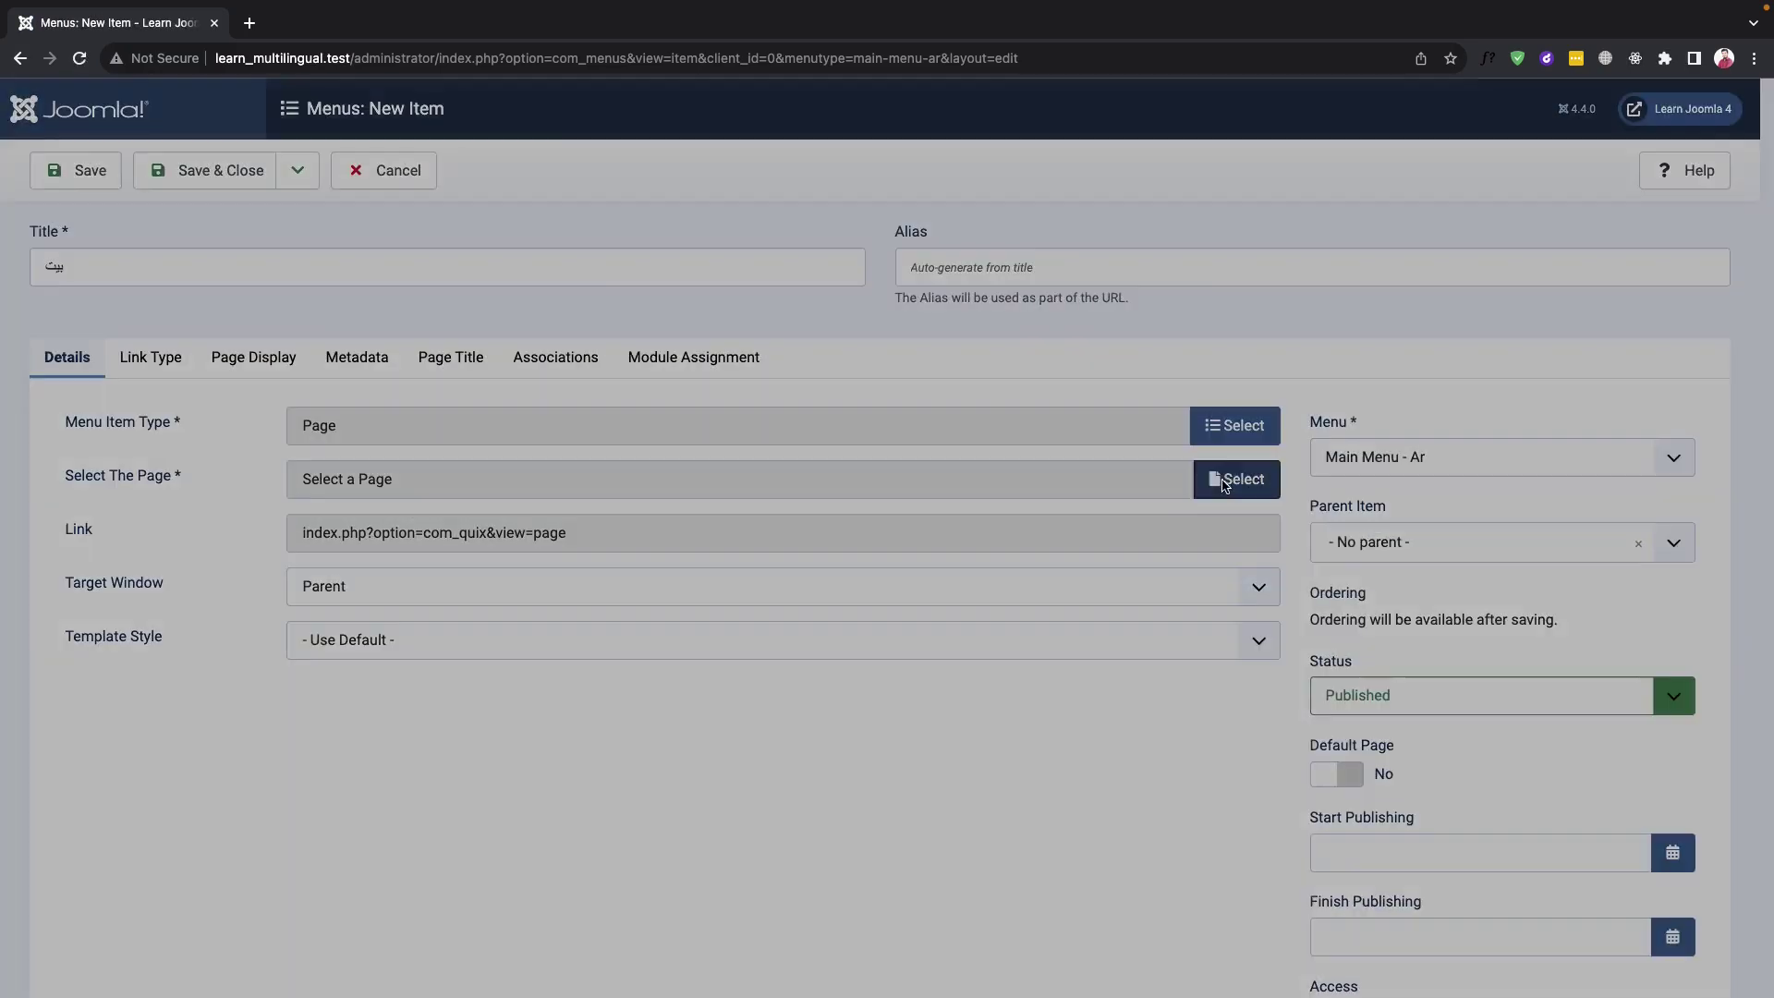
left_click(409, 292)
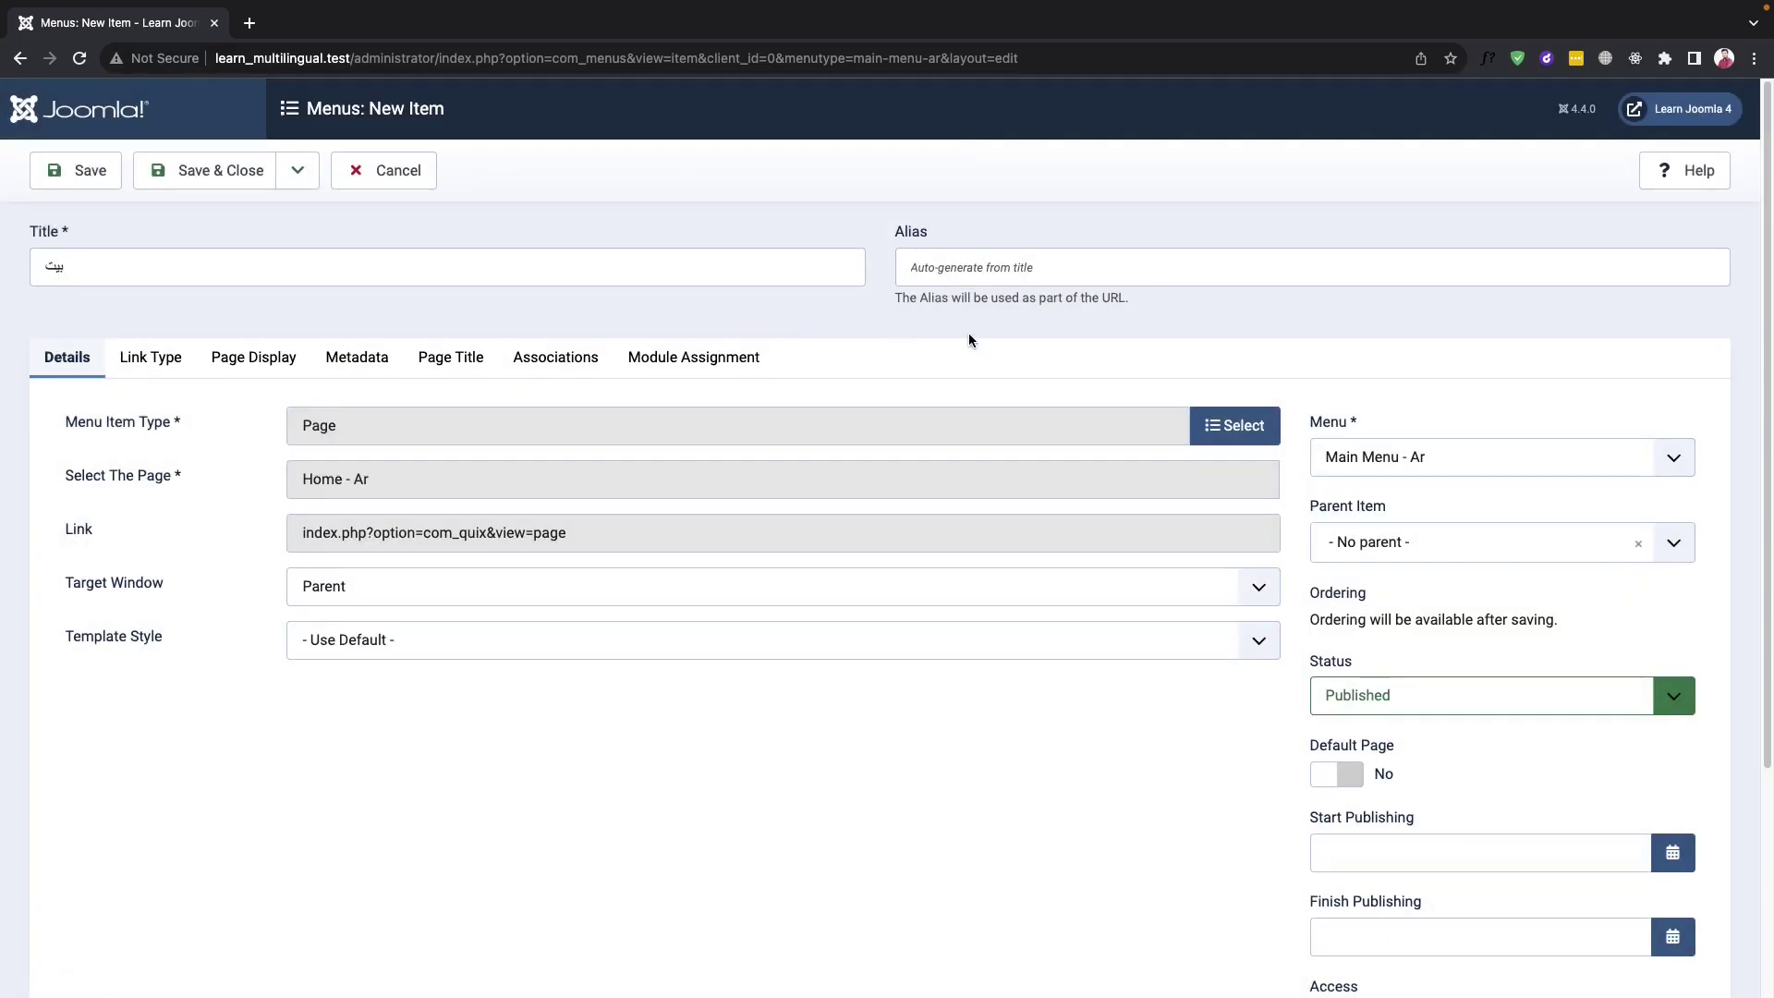
Set the language of the بيت item to Arabic (اللغة العربية), and save and close it
scroll(1023, 782, "down", 3)
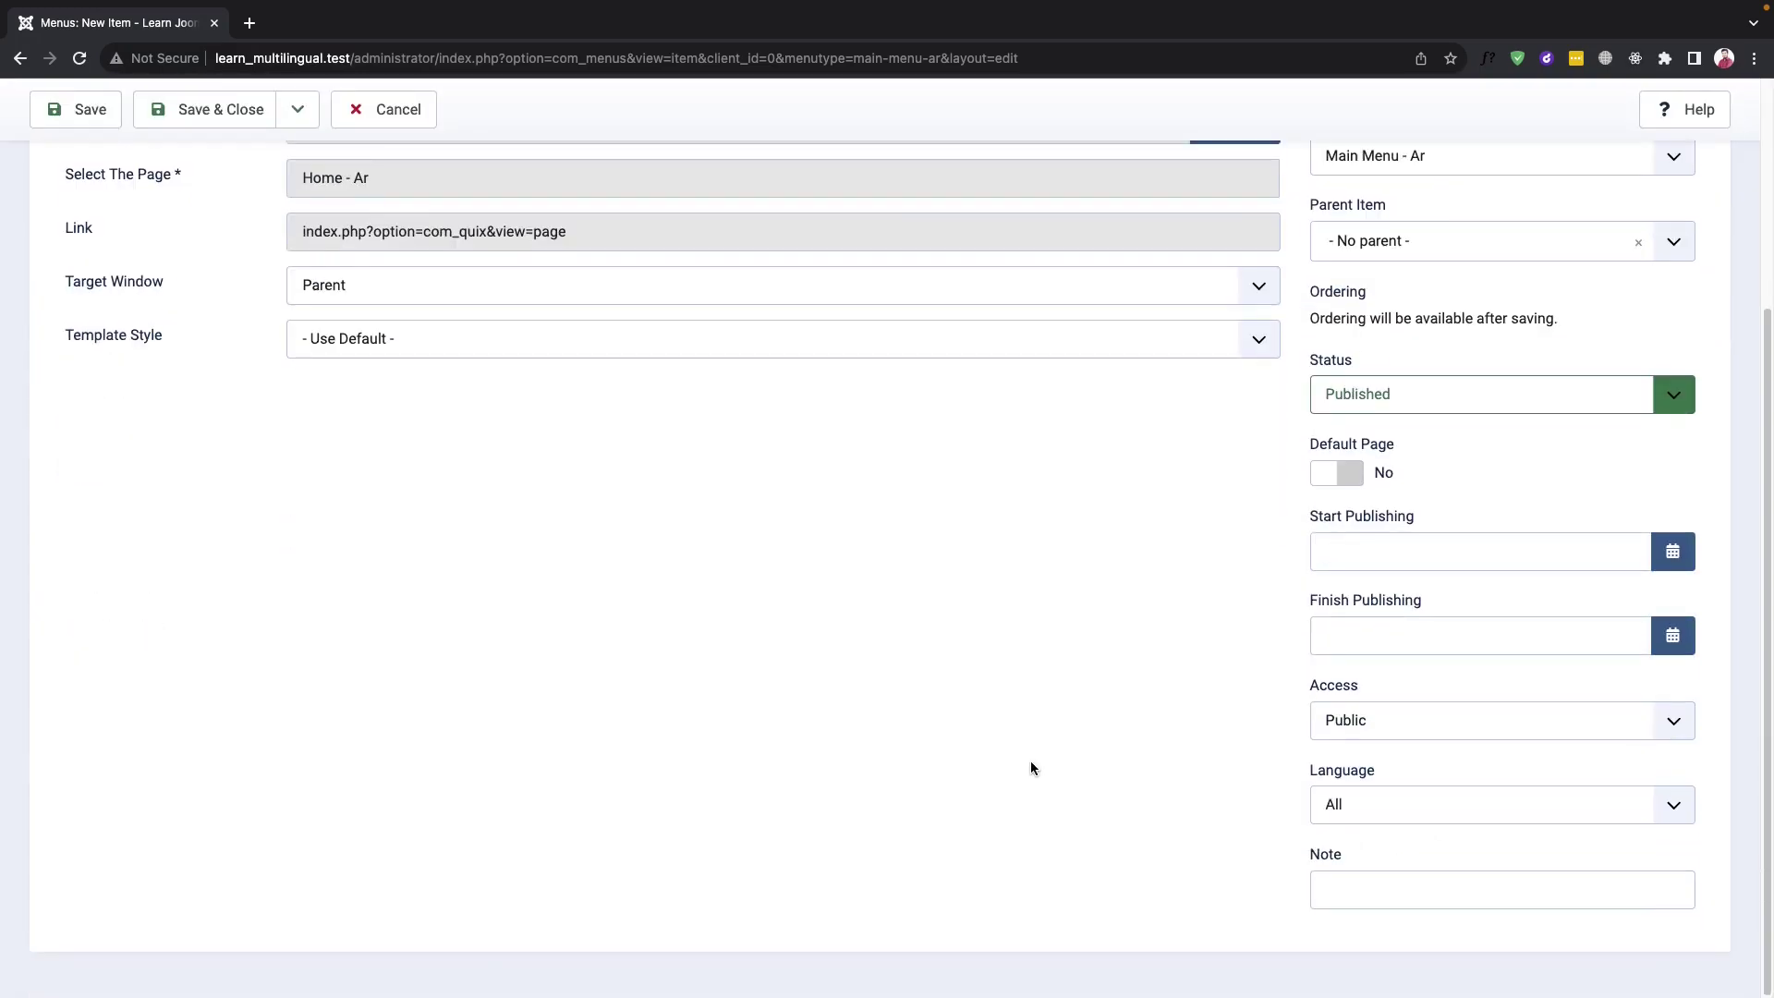
left_click(1381, 807)
left_click(1345, 828)
scroll(852, 642, "up", 3)
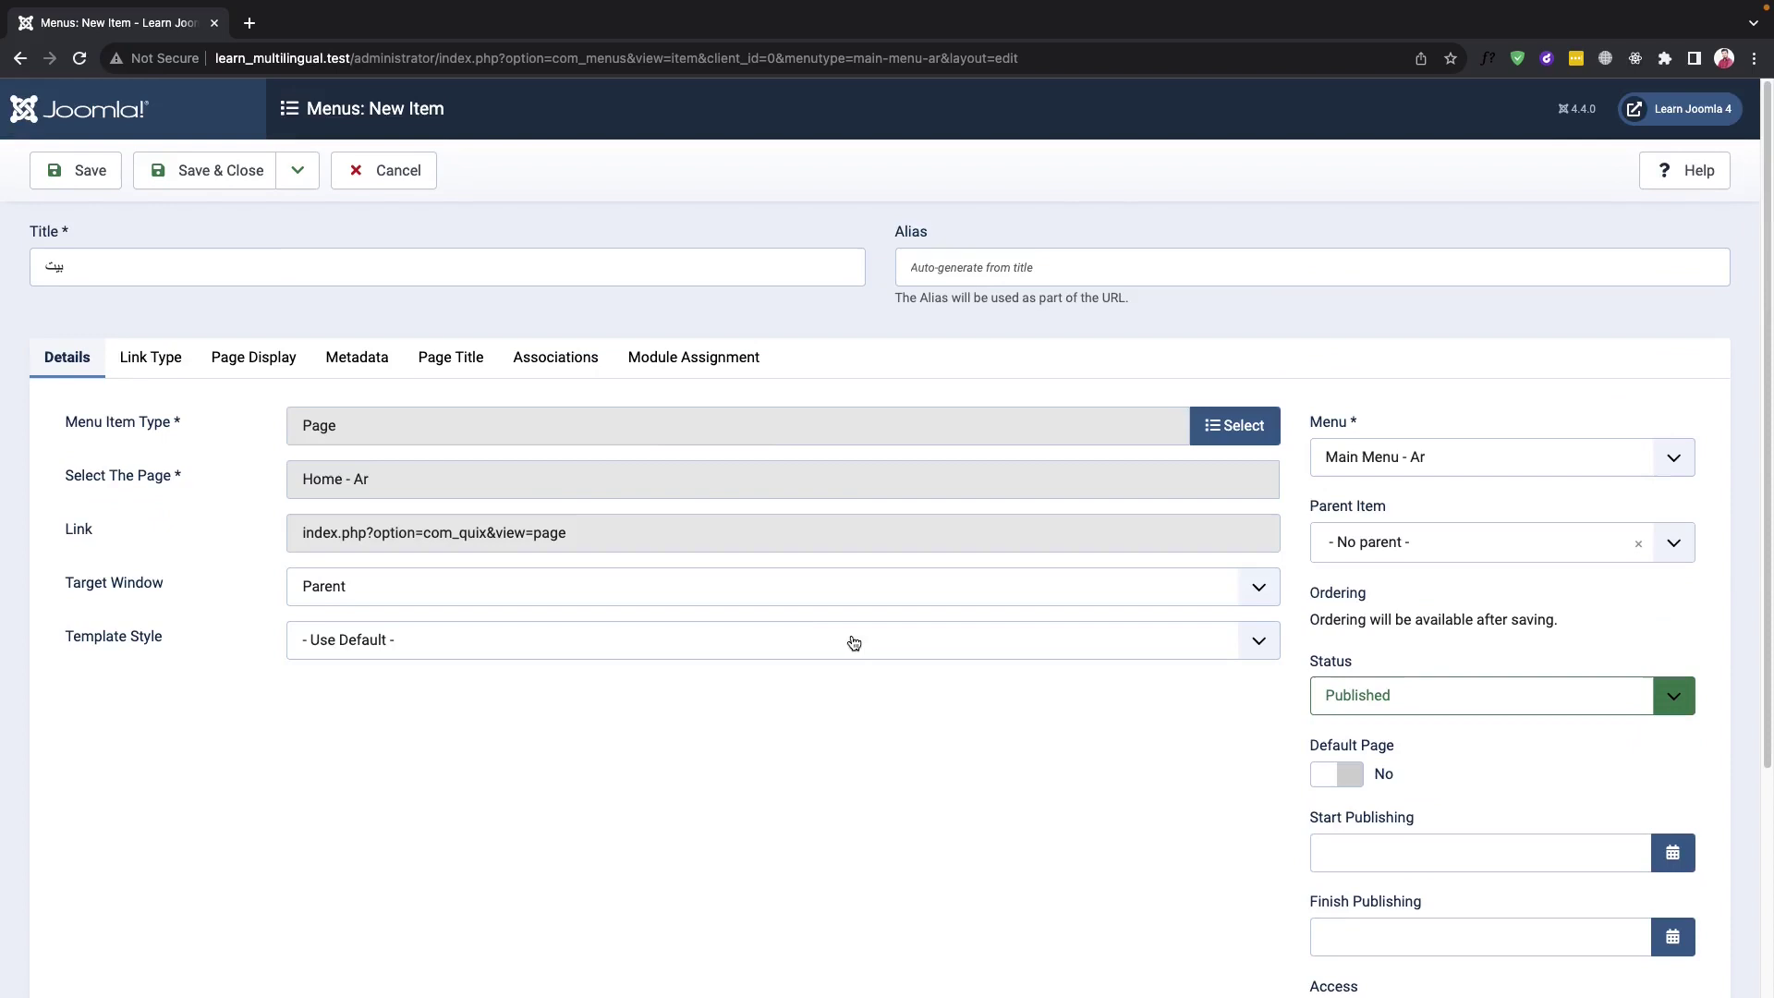
left_click(215, 173)
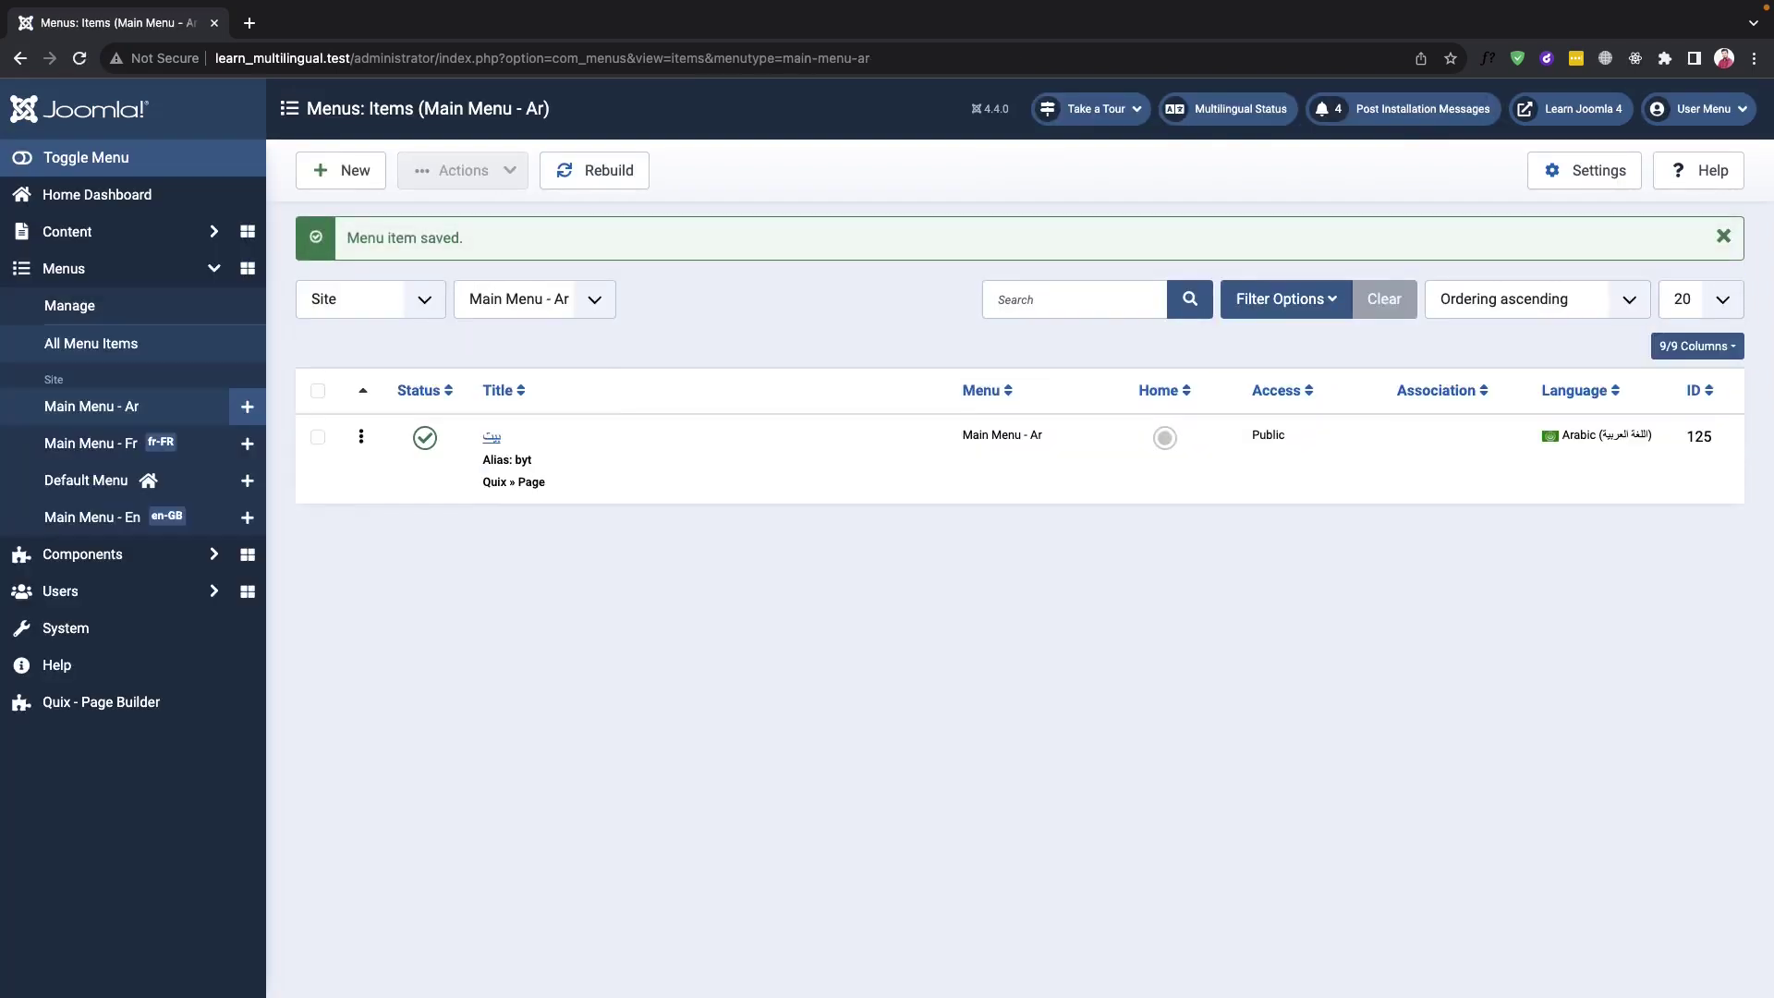
Start a new Main Menu - Ar item titled "مدونة" with the Category Blog type showing the مدونتي category
left_click(358, 180)
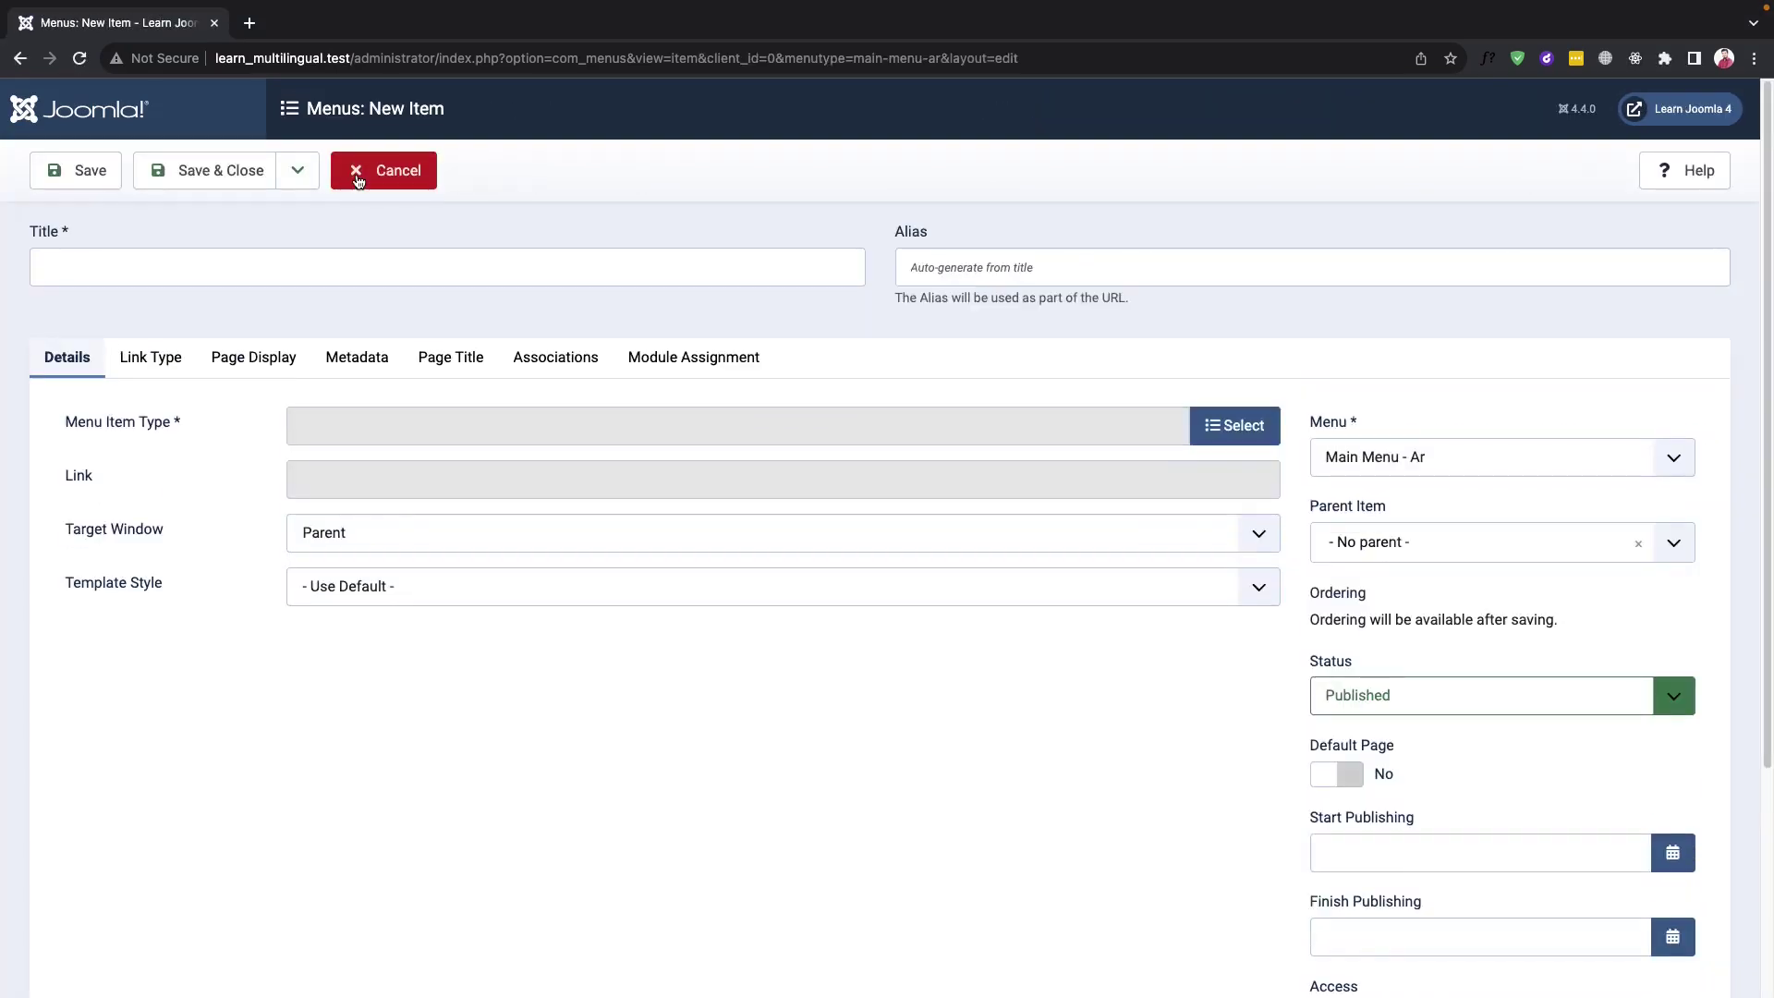
left_click(360, 266)
type("مدونة")
left_click(1232, 425)
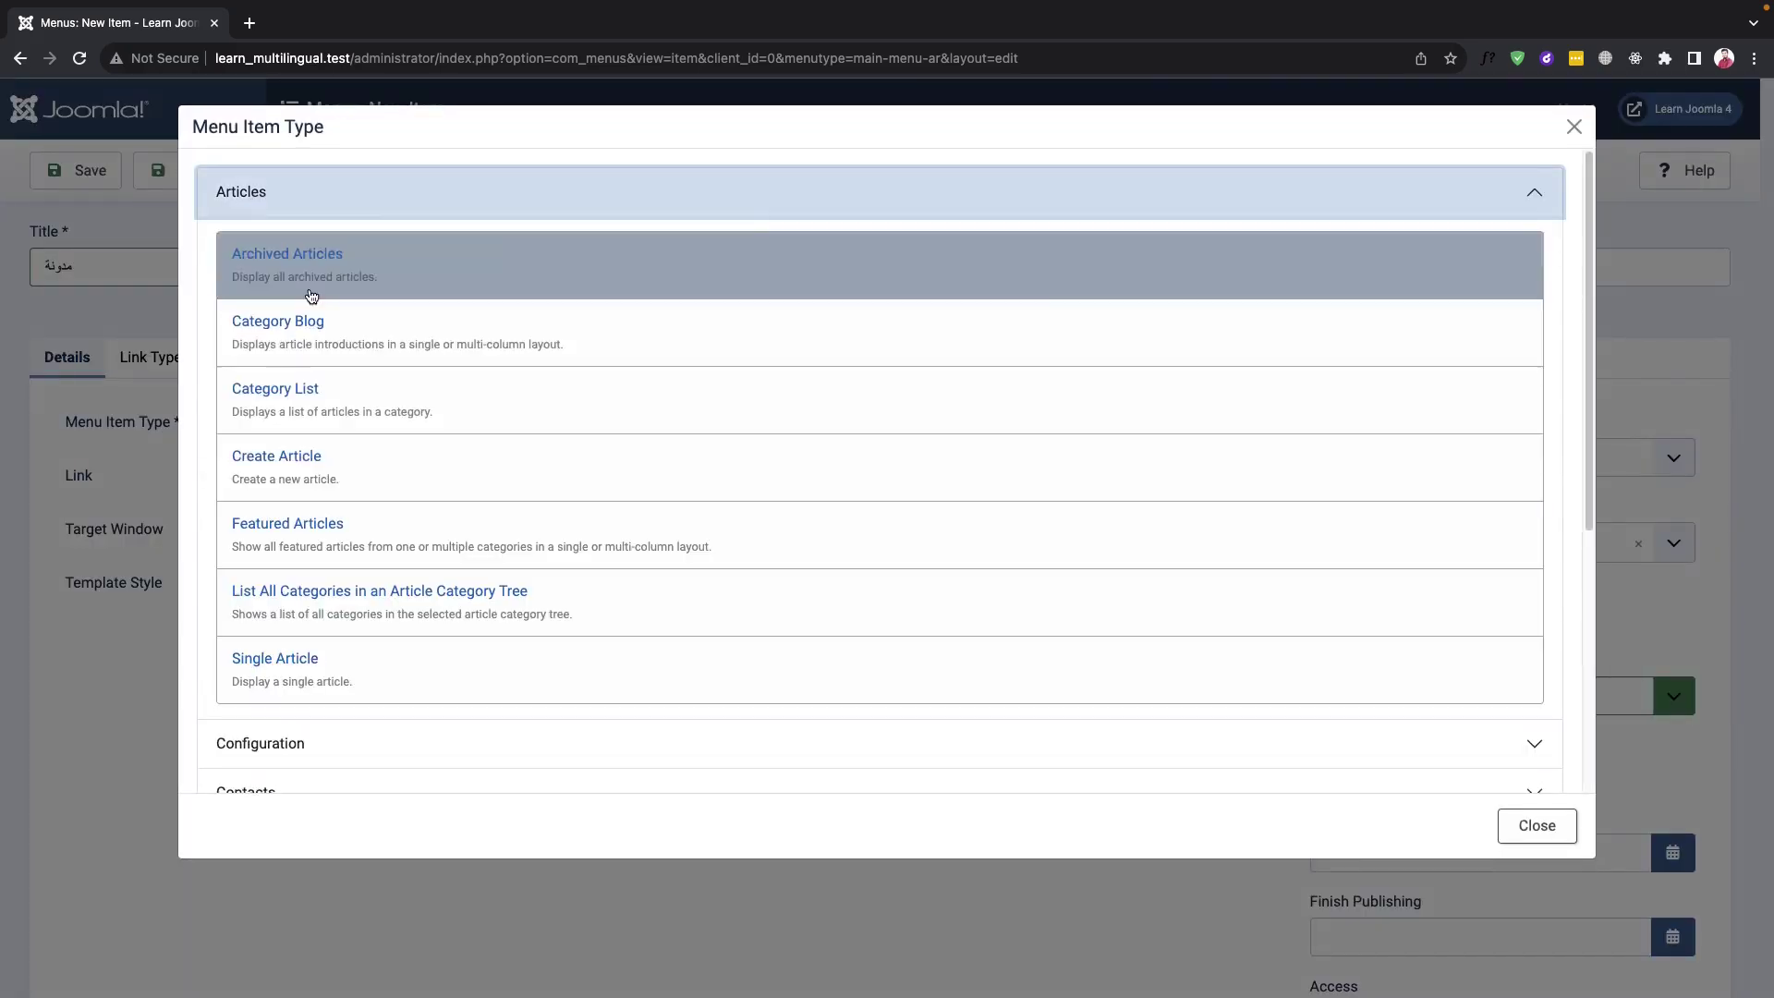
left_click(313, 320)
left_click(1146, 480)
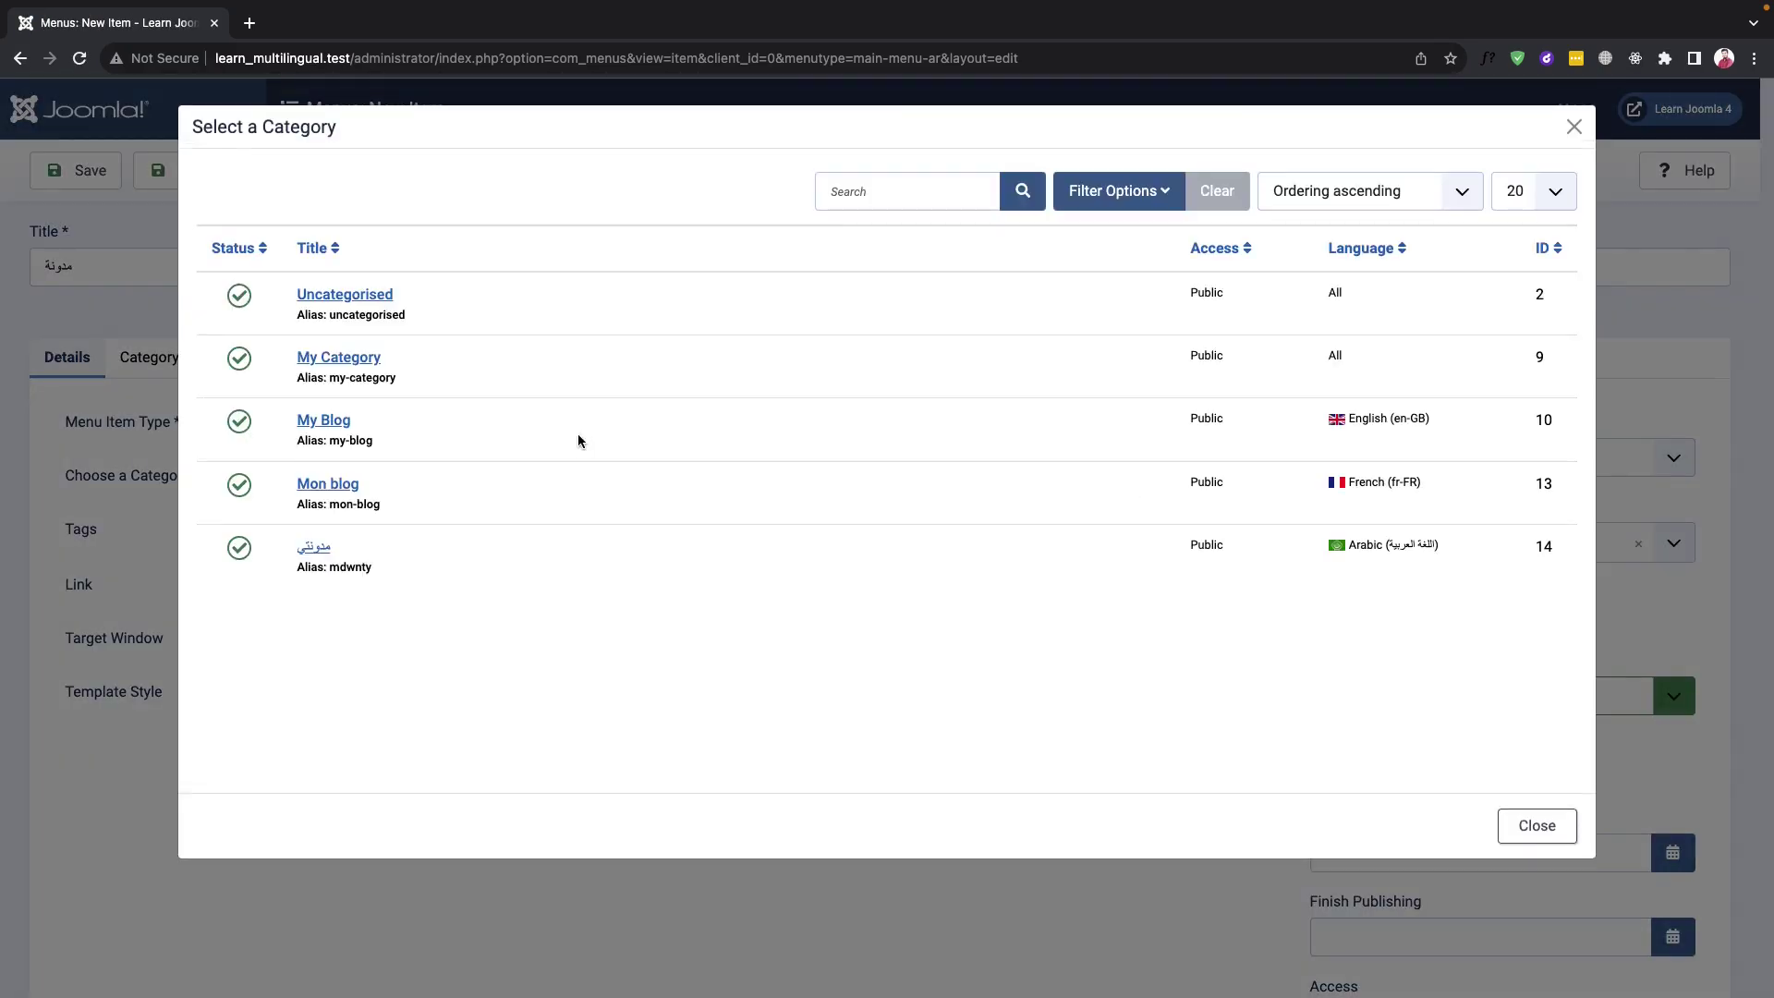
left_click(314, 546)
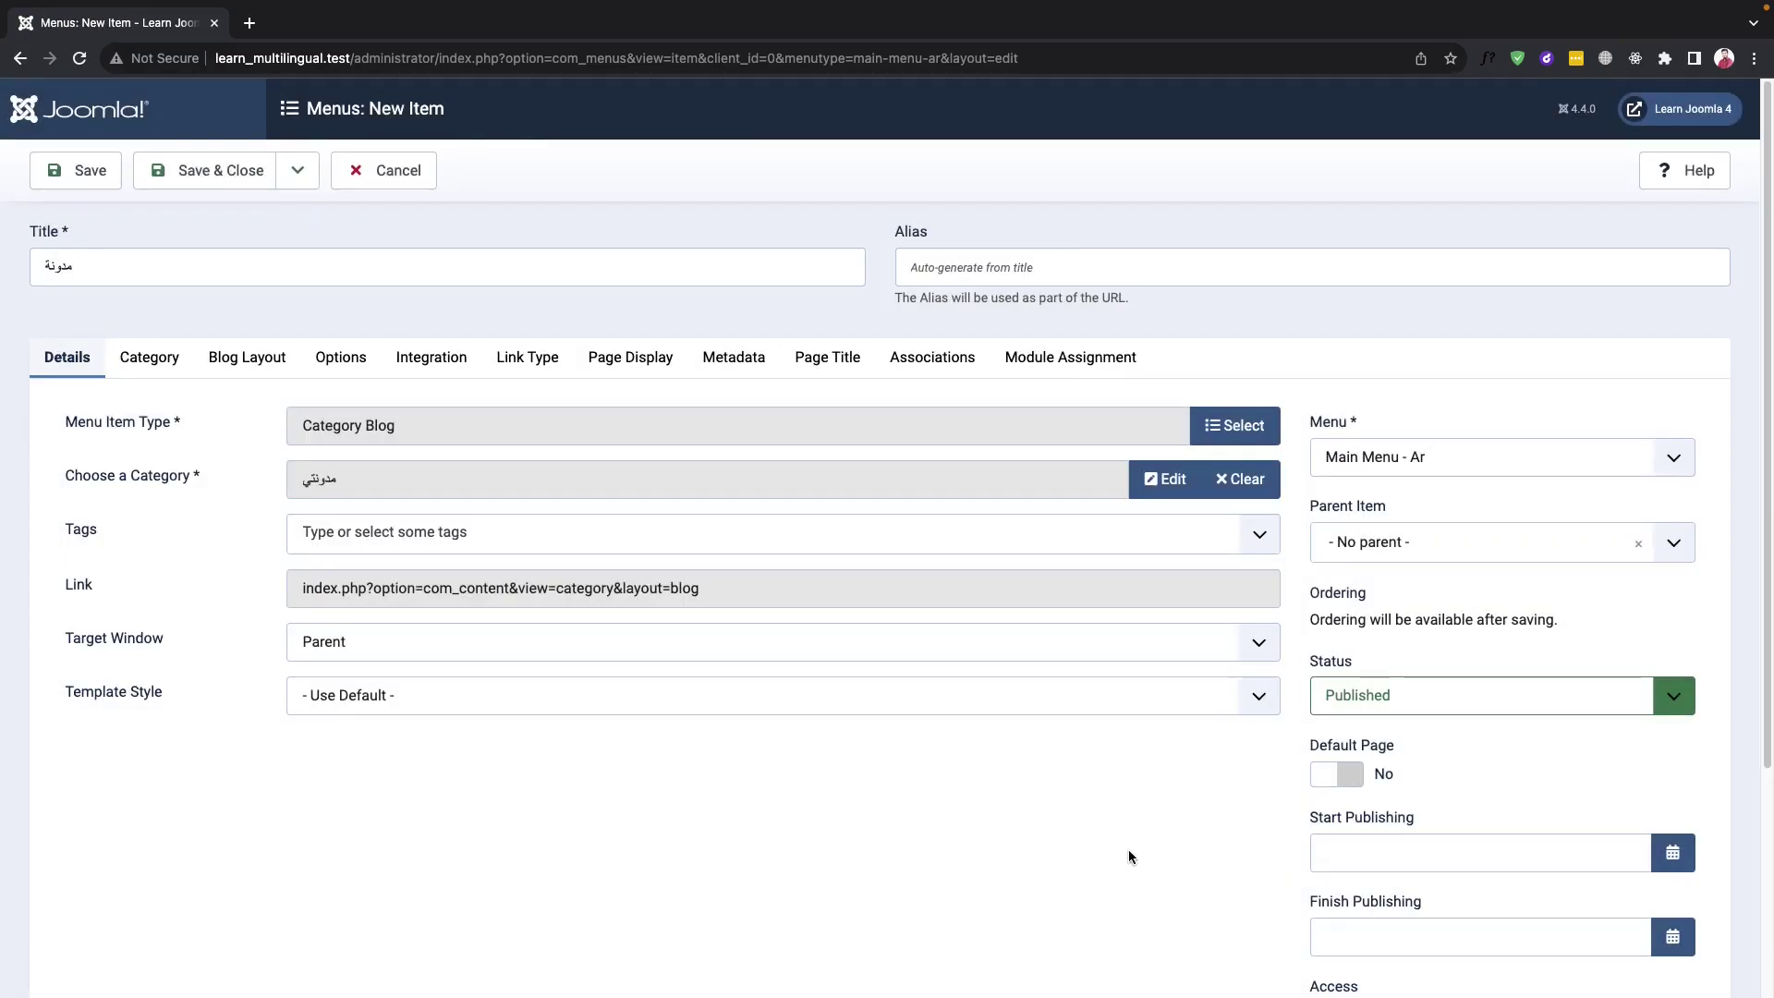
Set the language of the مدونة item to Arabic (اللغة العربية) and open its blog layout settings
scroll(1129, 852, "down", 3)
left_click(1346, 820)
left_click(1331, 828)
scroll(514, 756, "up", 3)
left_click(247, 357)
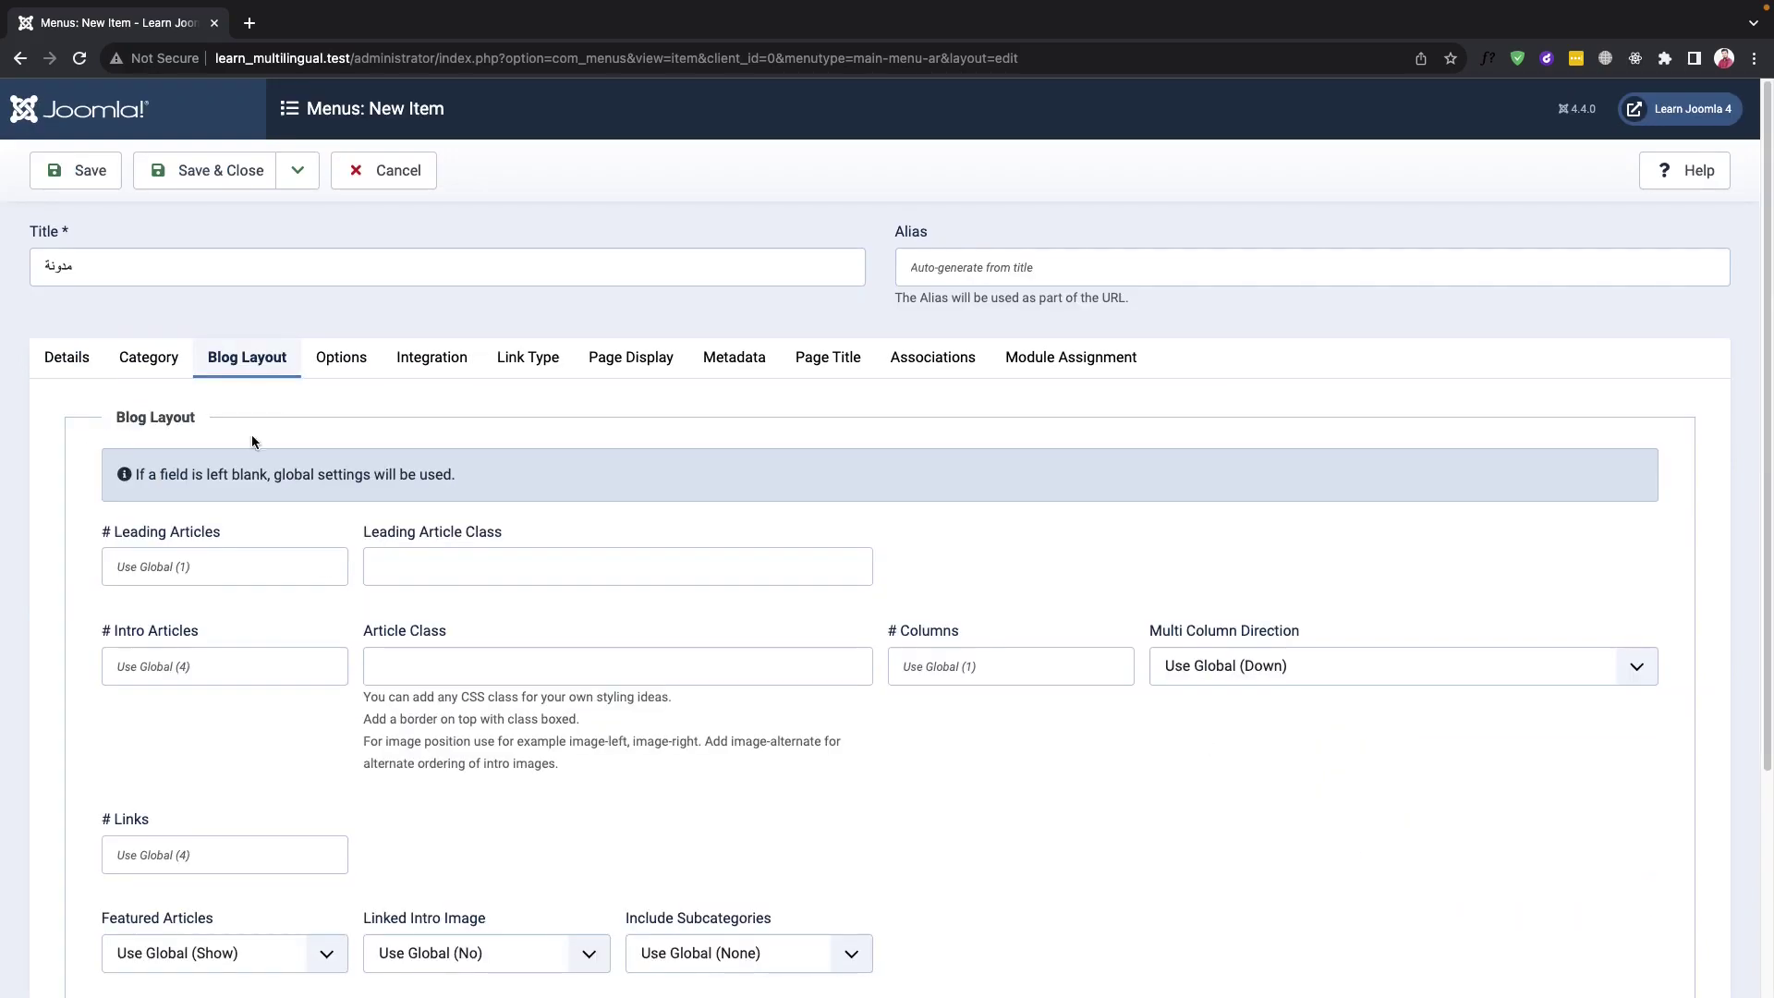
Set the مدونة item's blog layout to 1 leading article, 4 intro articles and 1 column, and save and close it
left_click(218, 566)
type("1")
left_click(226, 665)
type("4")
left_click(1093, 665)
type("1")
left_click(79, 363)
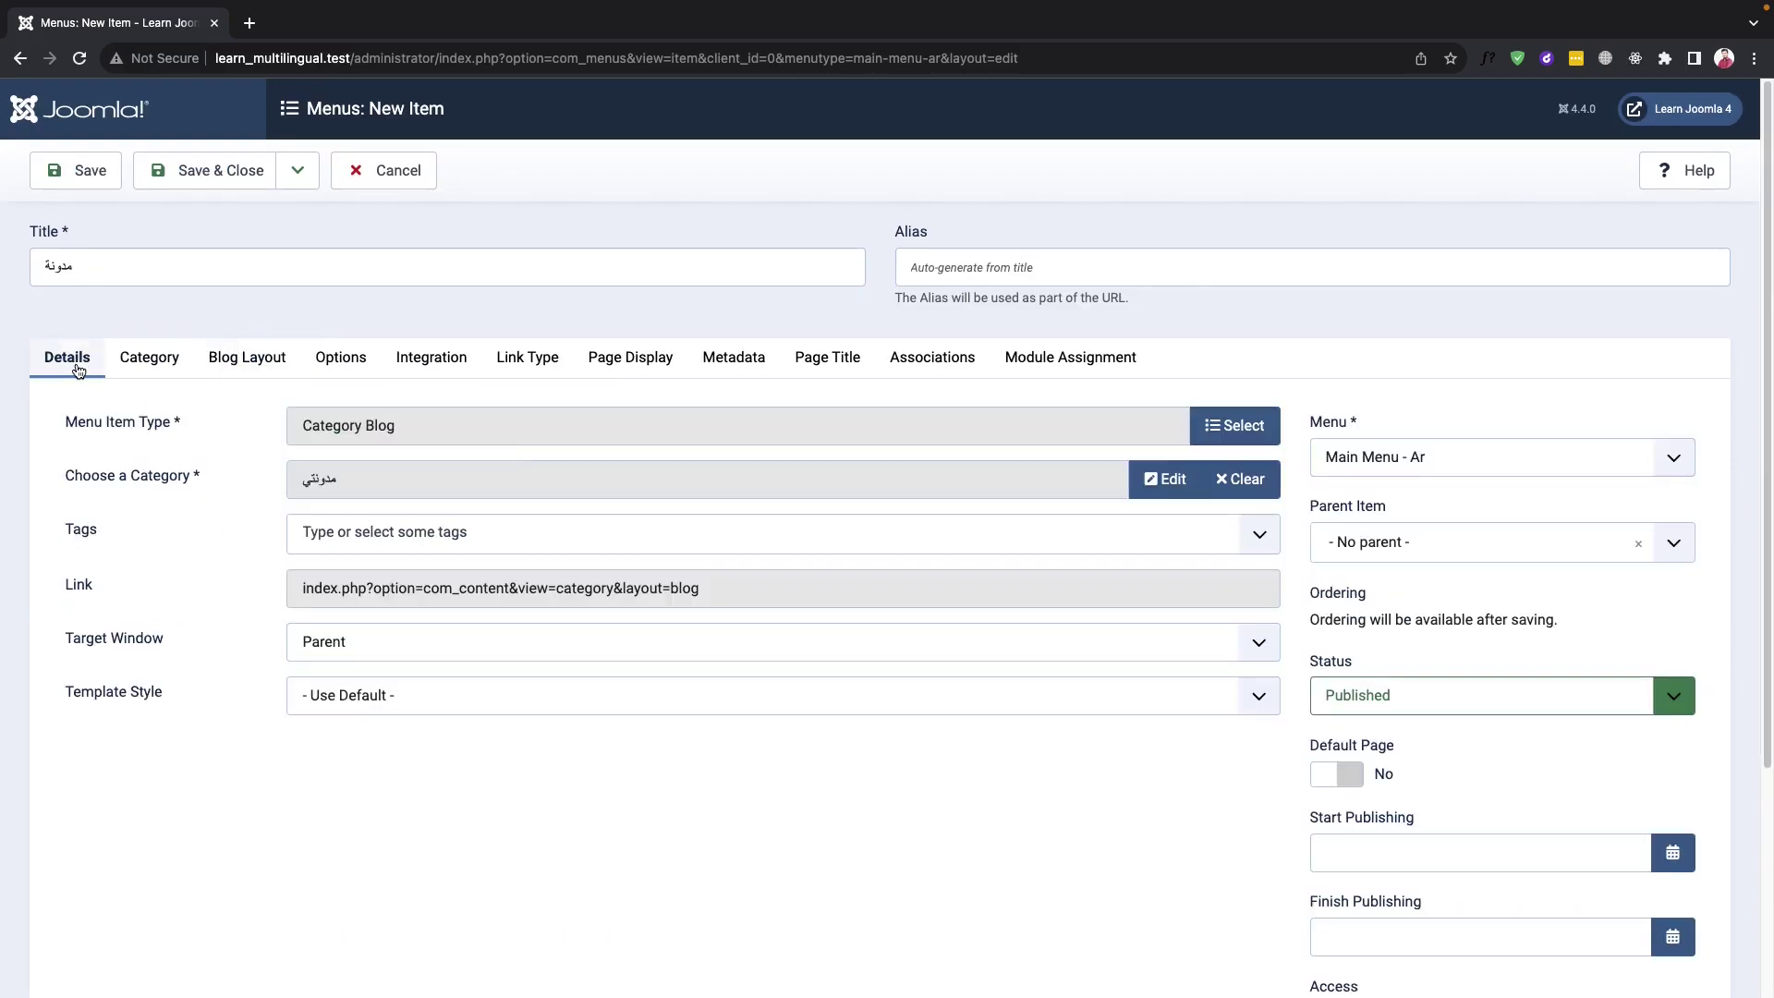
left_click(207, 170)
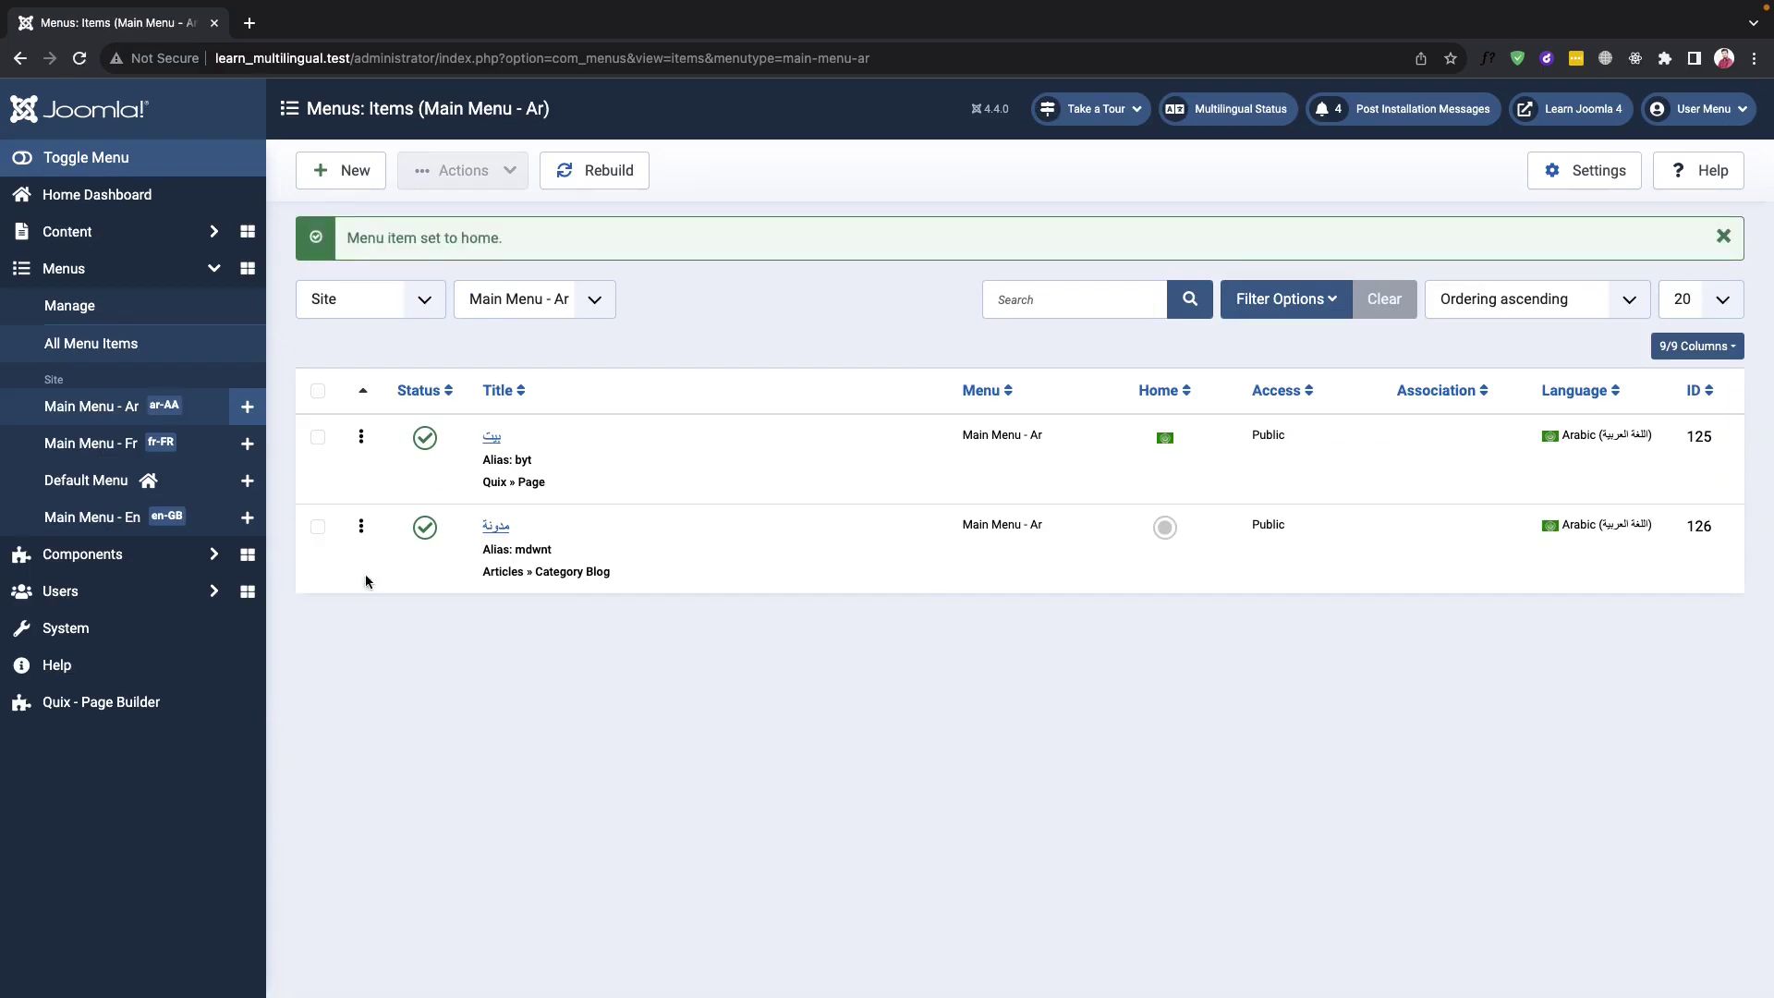
Associate the Home item of Main Menu - En with the French item Maison and the Arabic item بيت
left_click(108, 517)
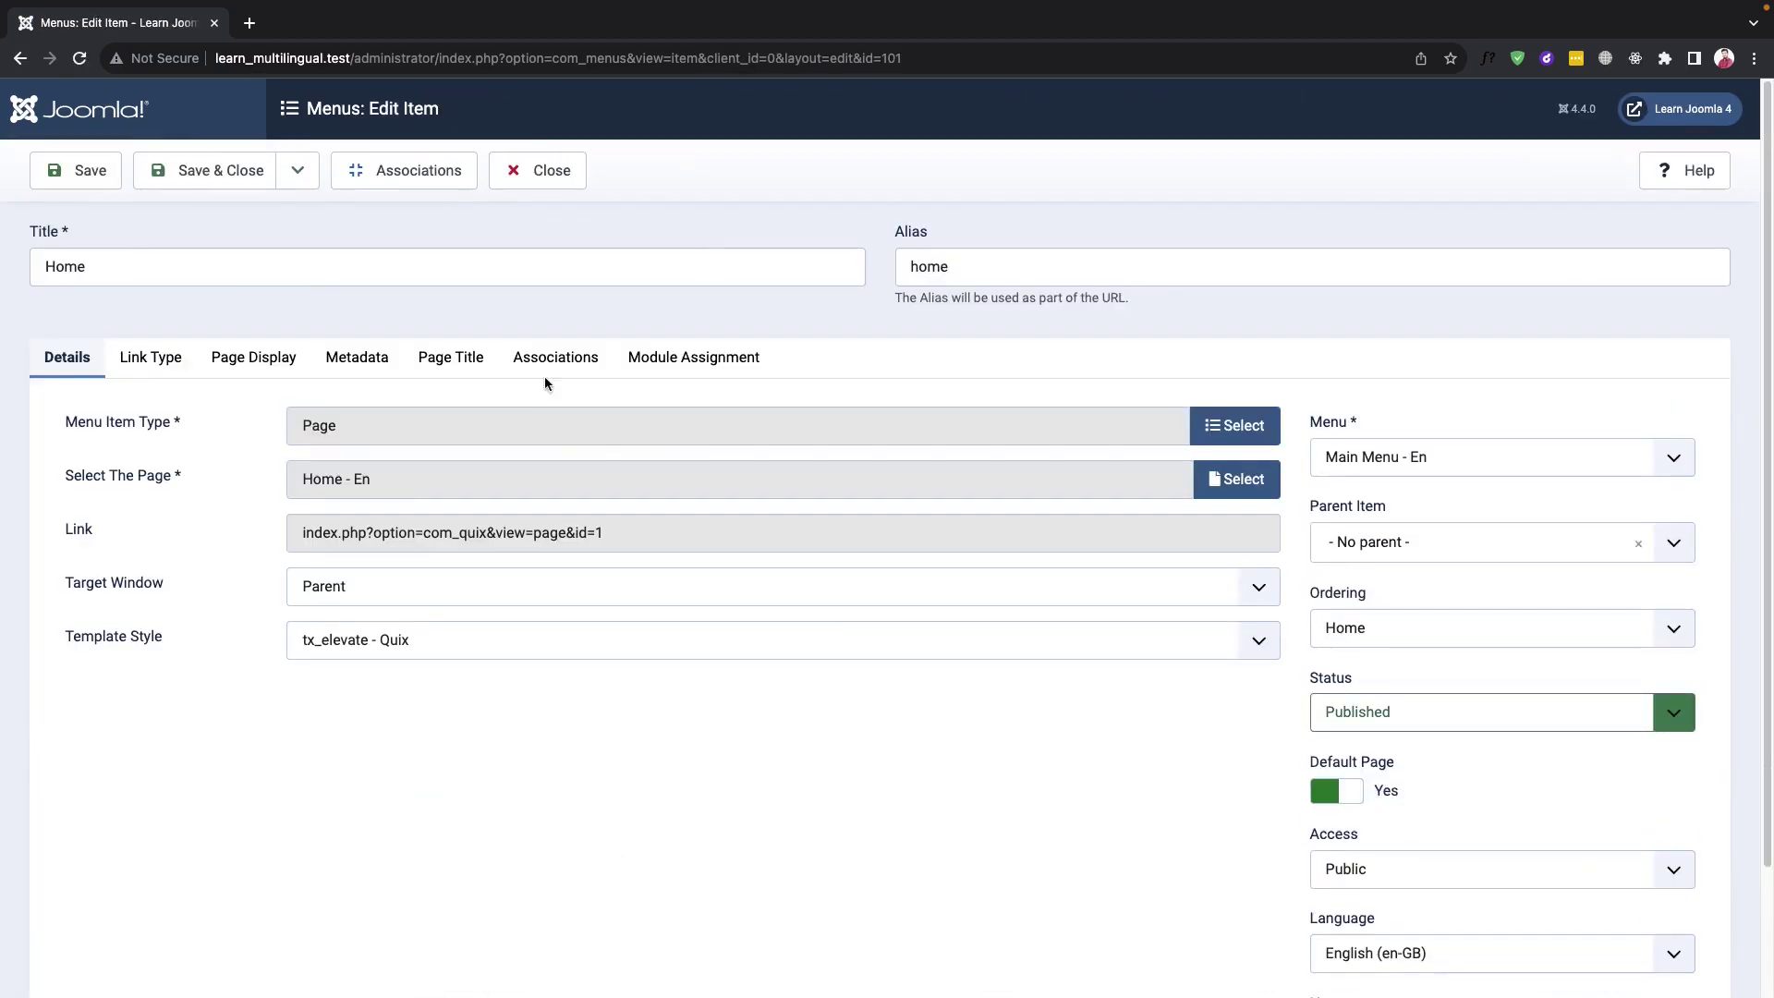
left_click(546, 371)
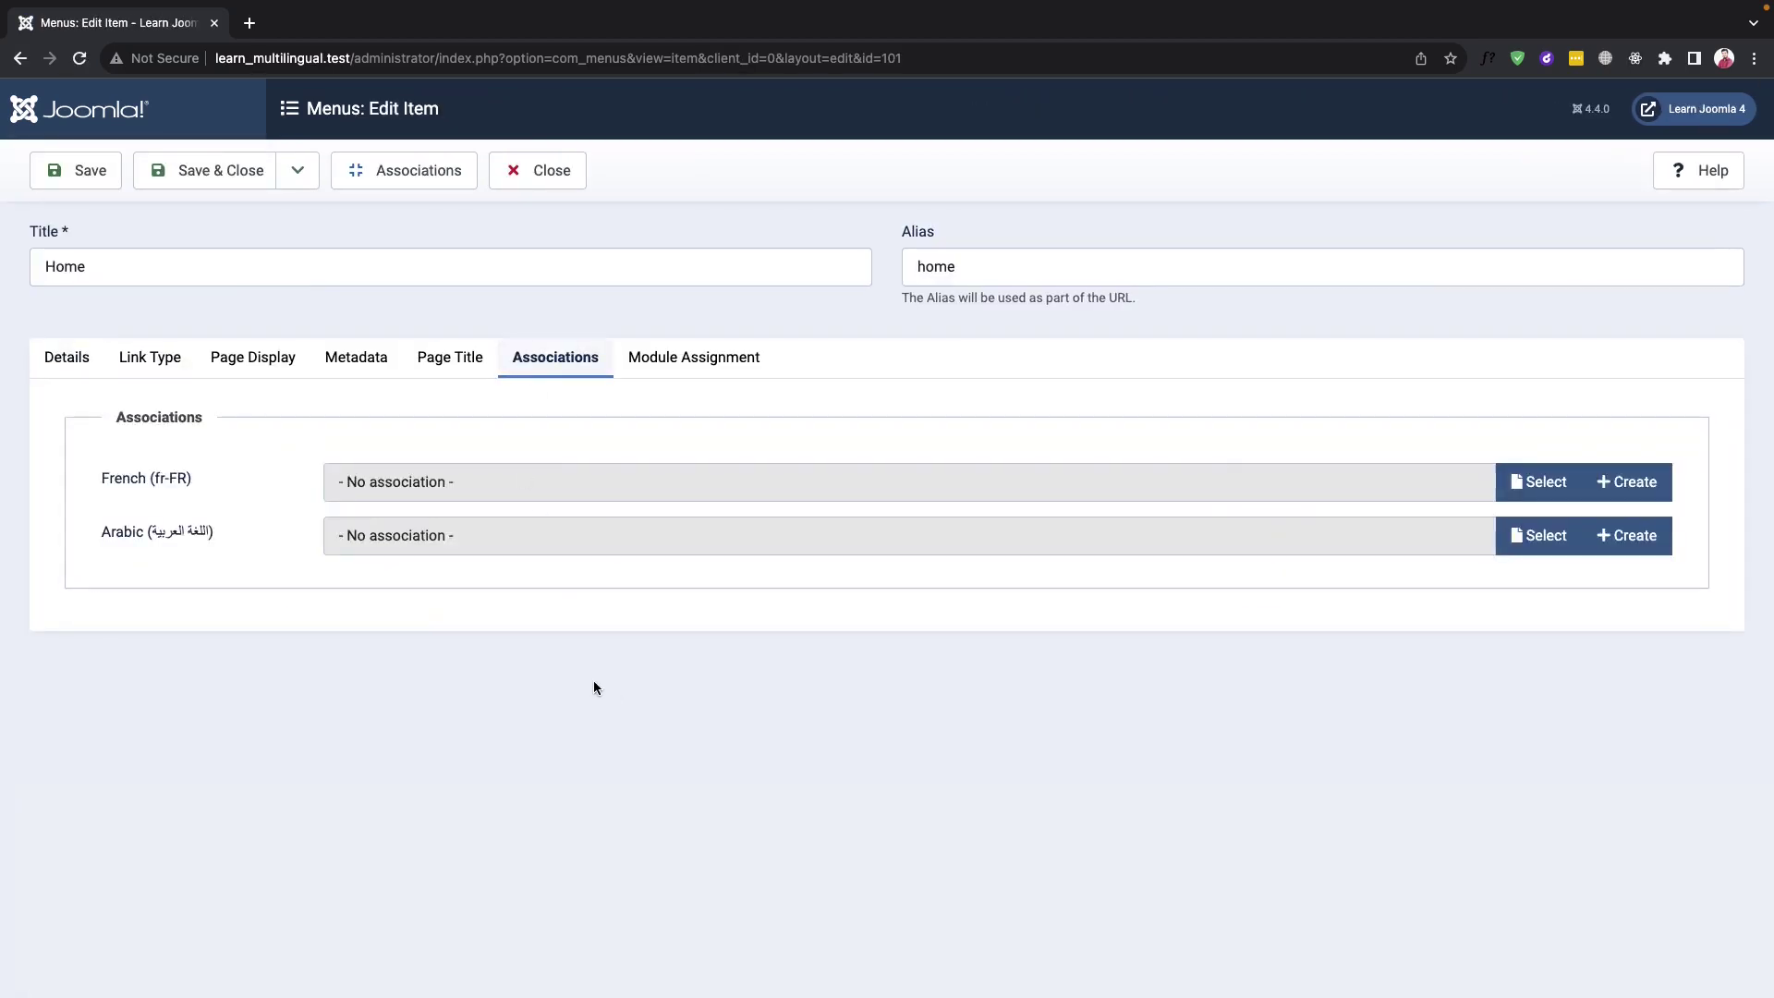
left_click(1532, 487)
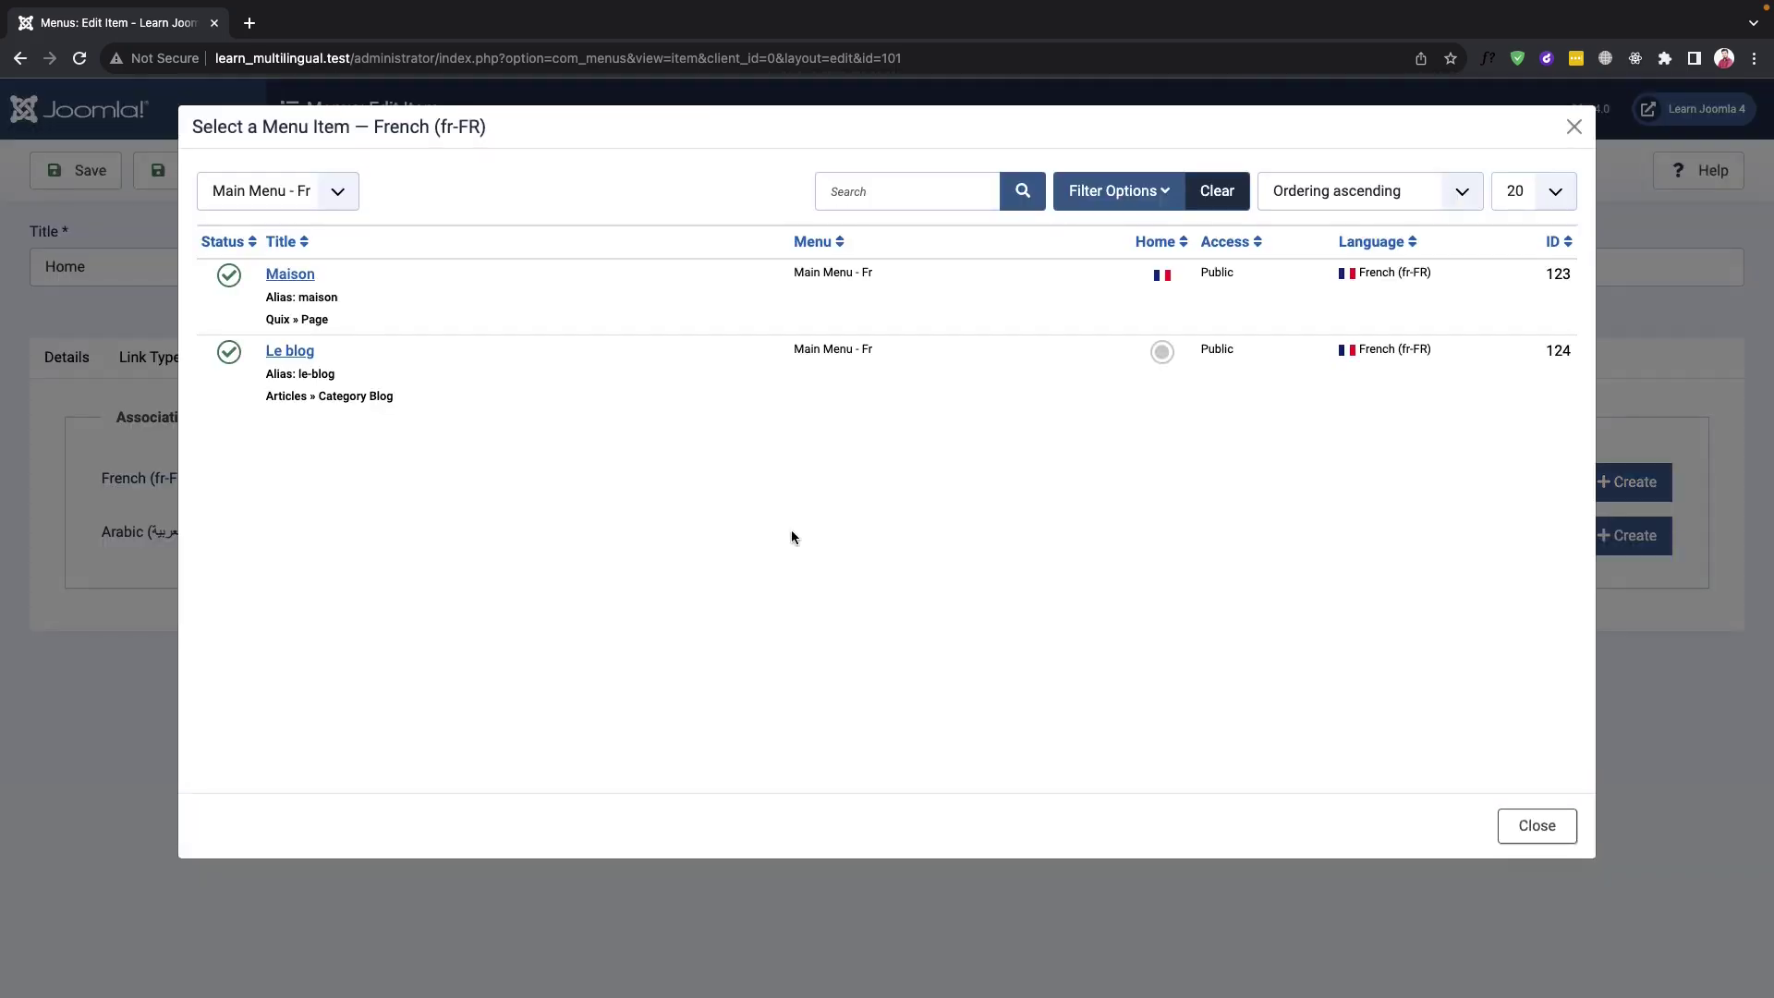
left_click(288, 275)
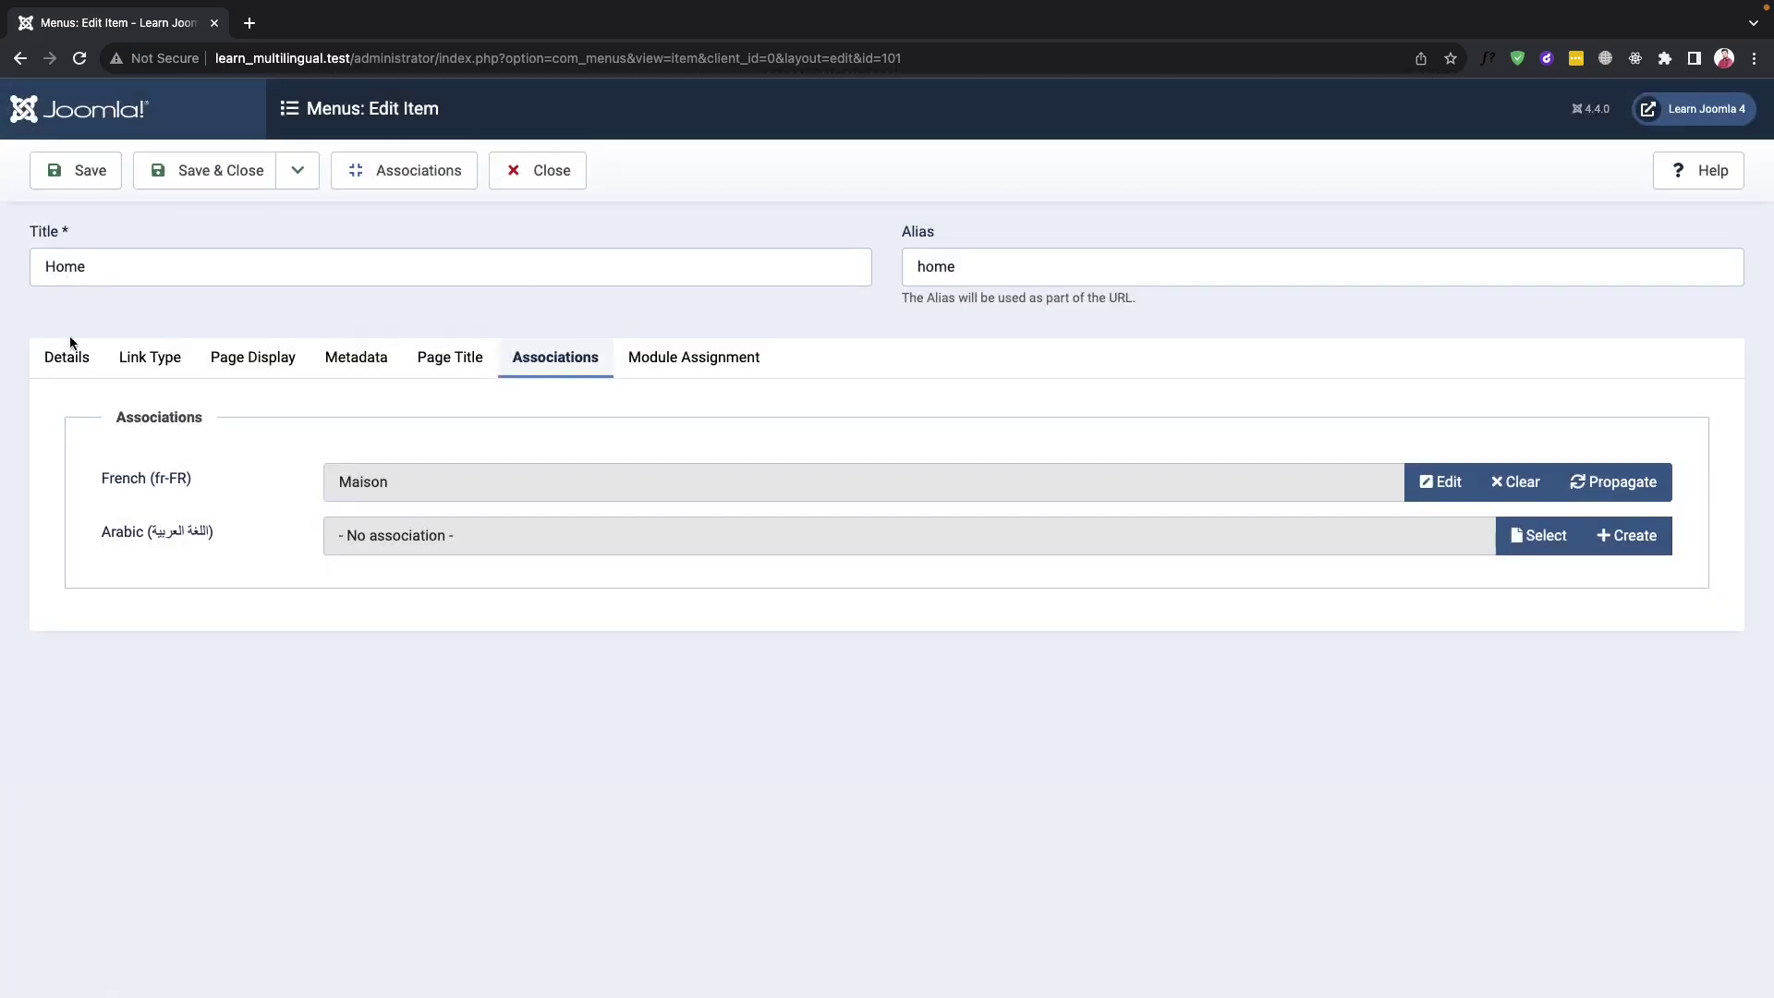
left_click(1534, 536)
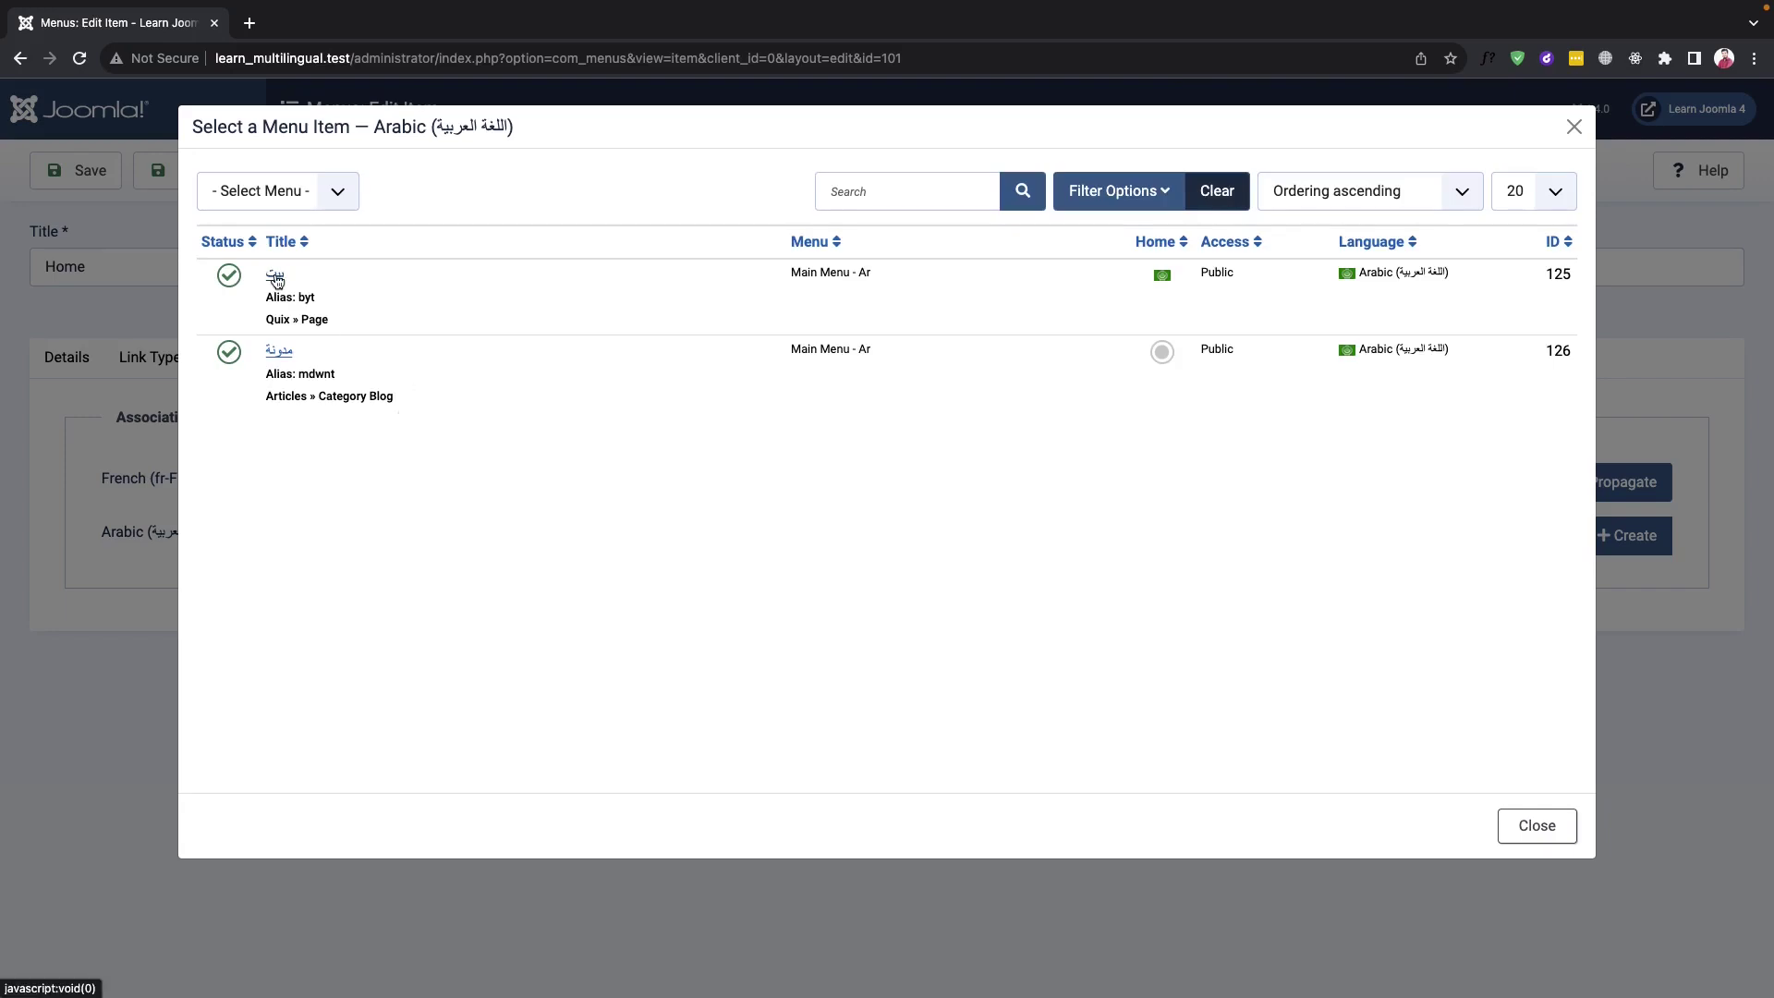
left_click(277, 279)
Set the English Home item's template style to Use Default, and save and close it
left_click(66, 362)
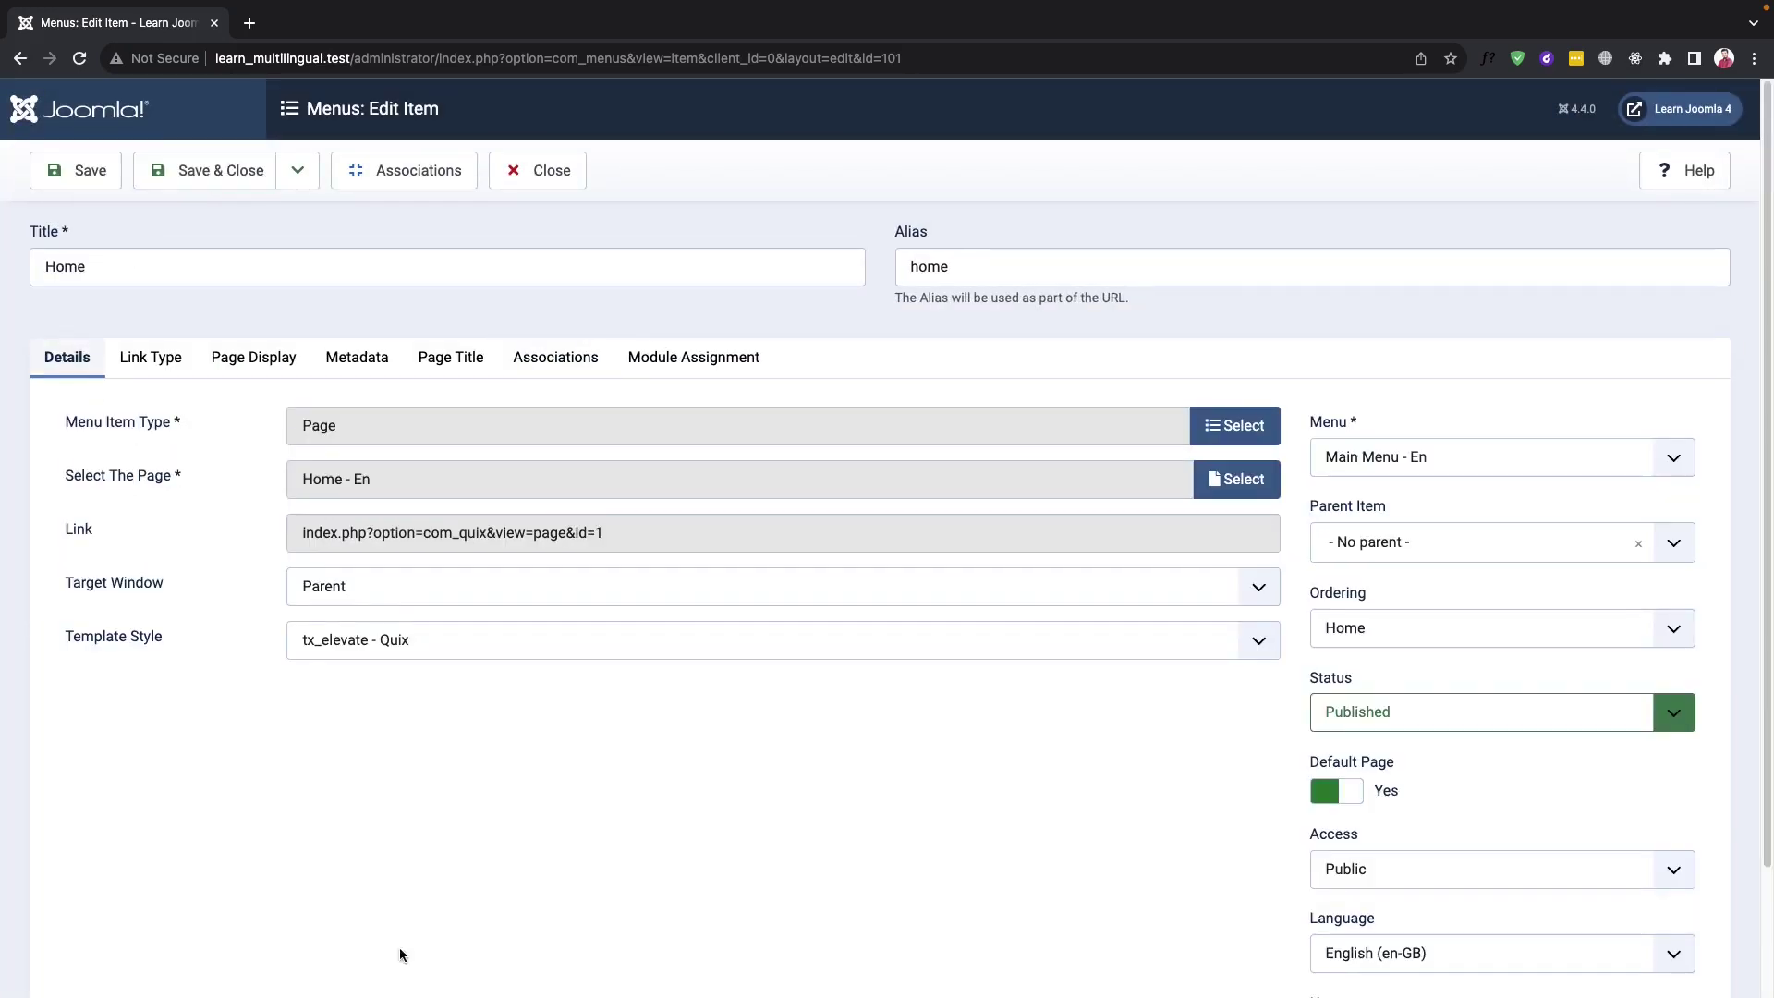
left_click(321, 647)
left_click(351, 473)
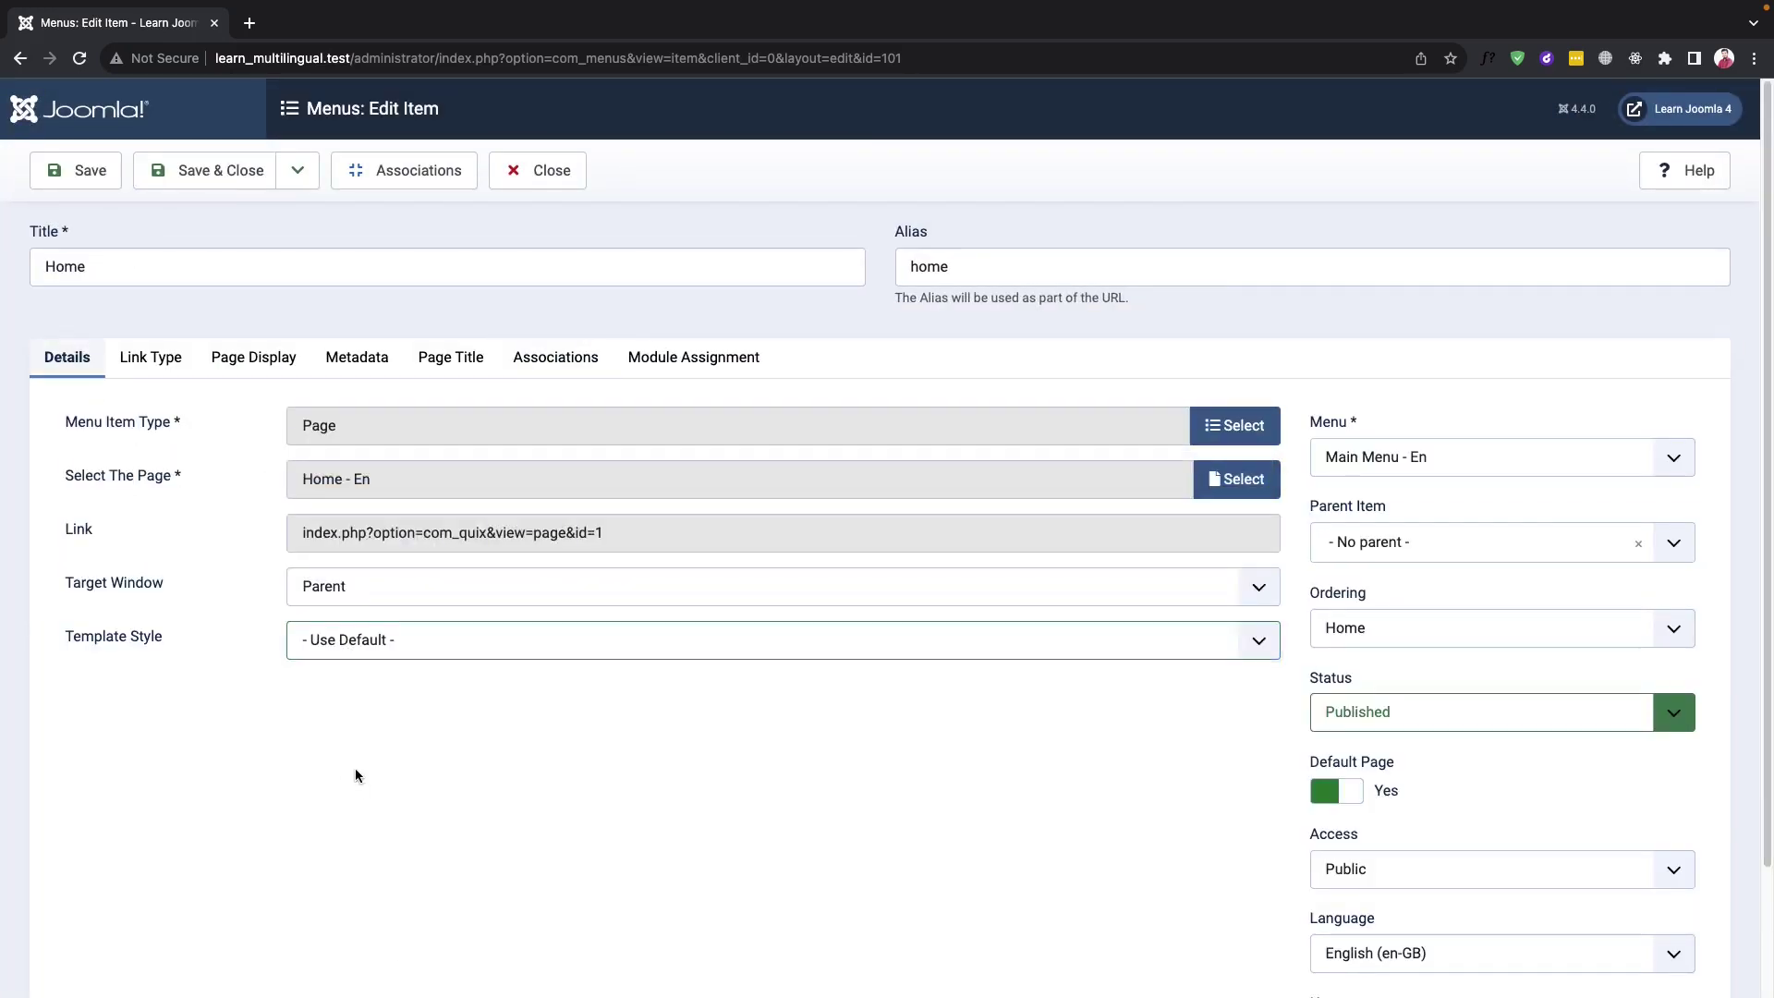
left_click(232, 176)
Associate the Blog item of Main Menu - En with the French item Le blog and the Arabic item مدونة, and save and close it
scroll(742, 665, "down", 5)
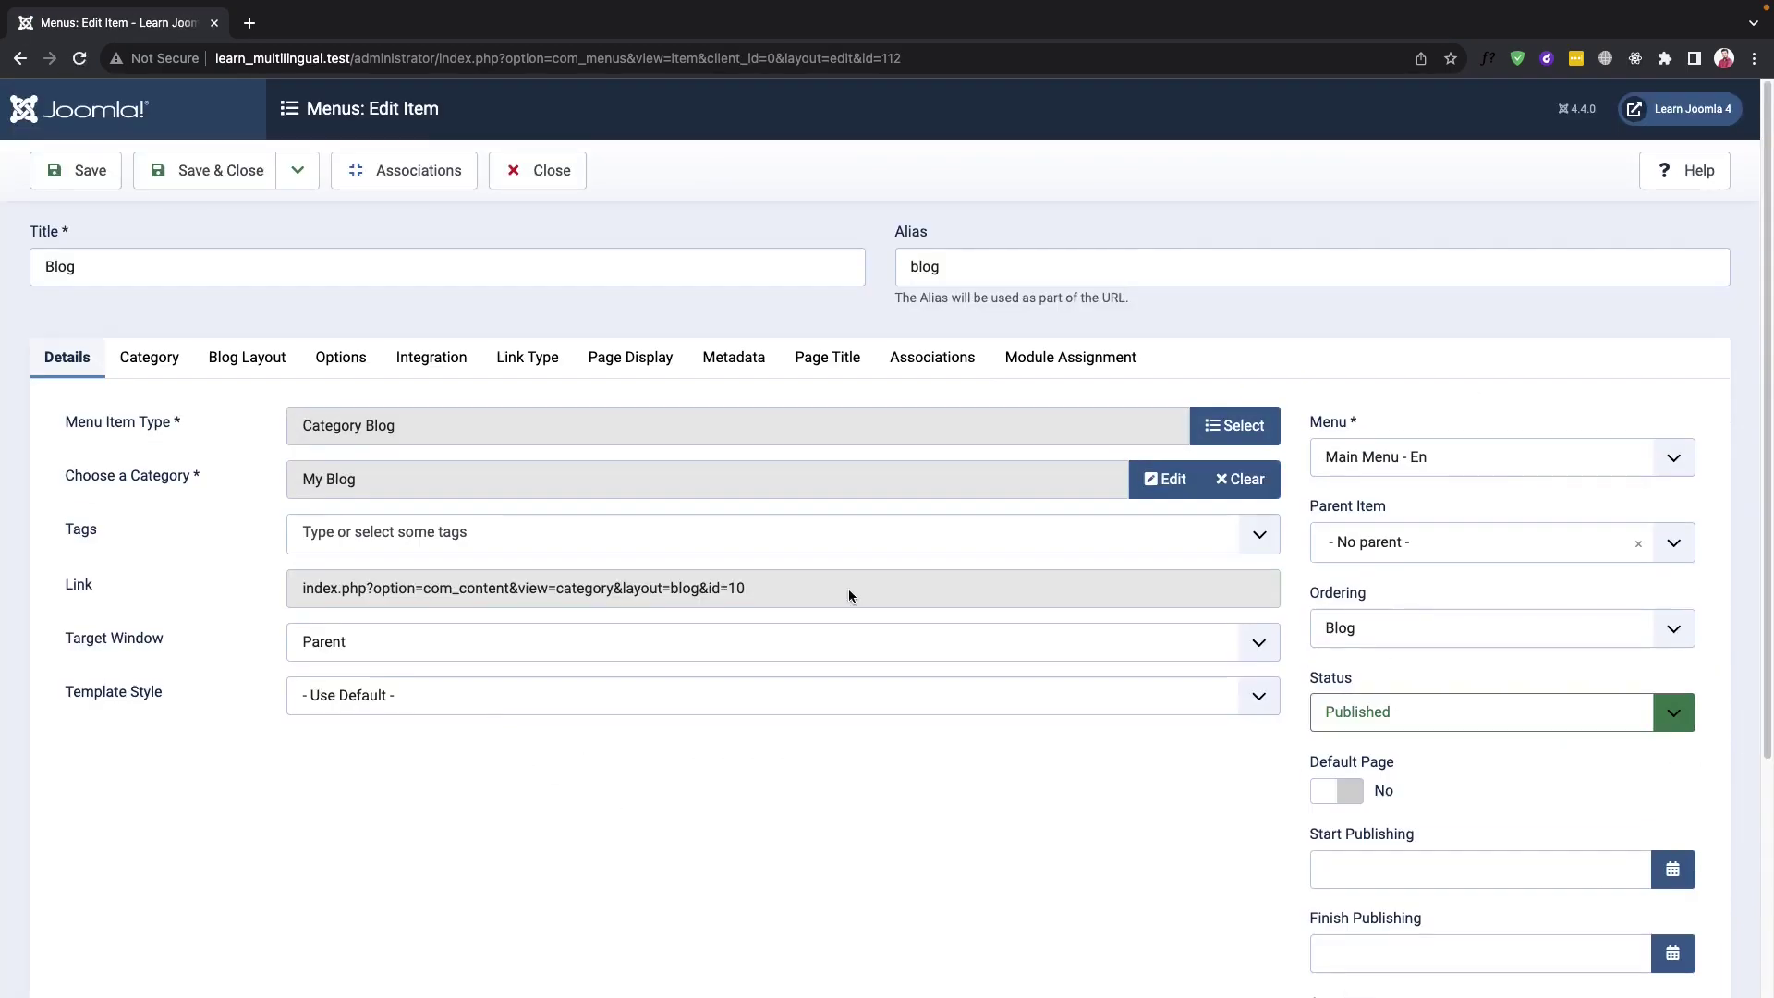
left_click(934, 355)
left_click(1529, 479)
left_click(290, 351)
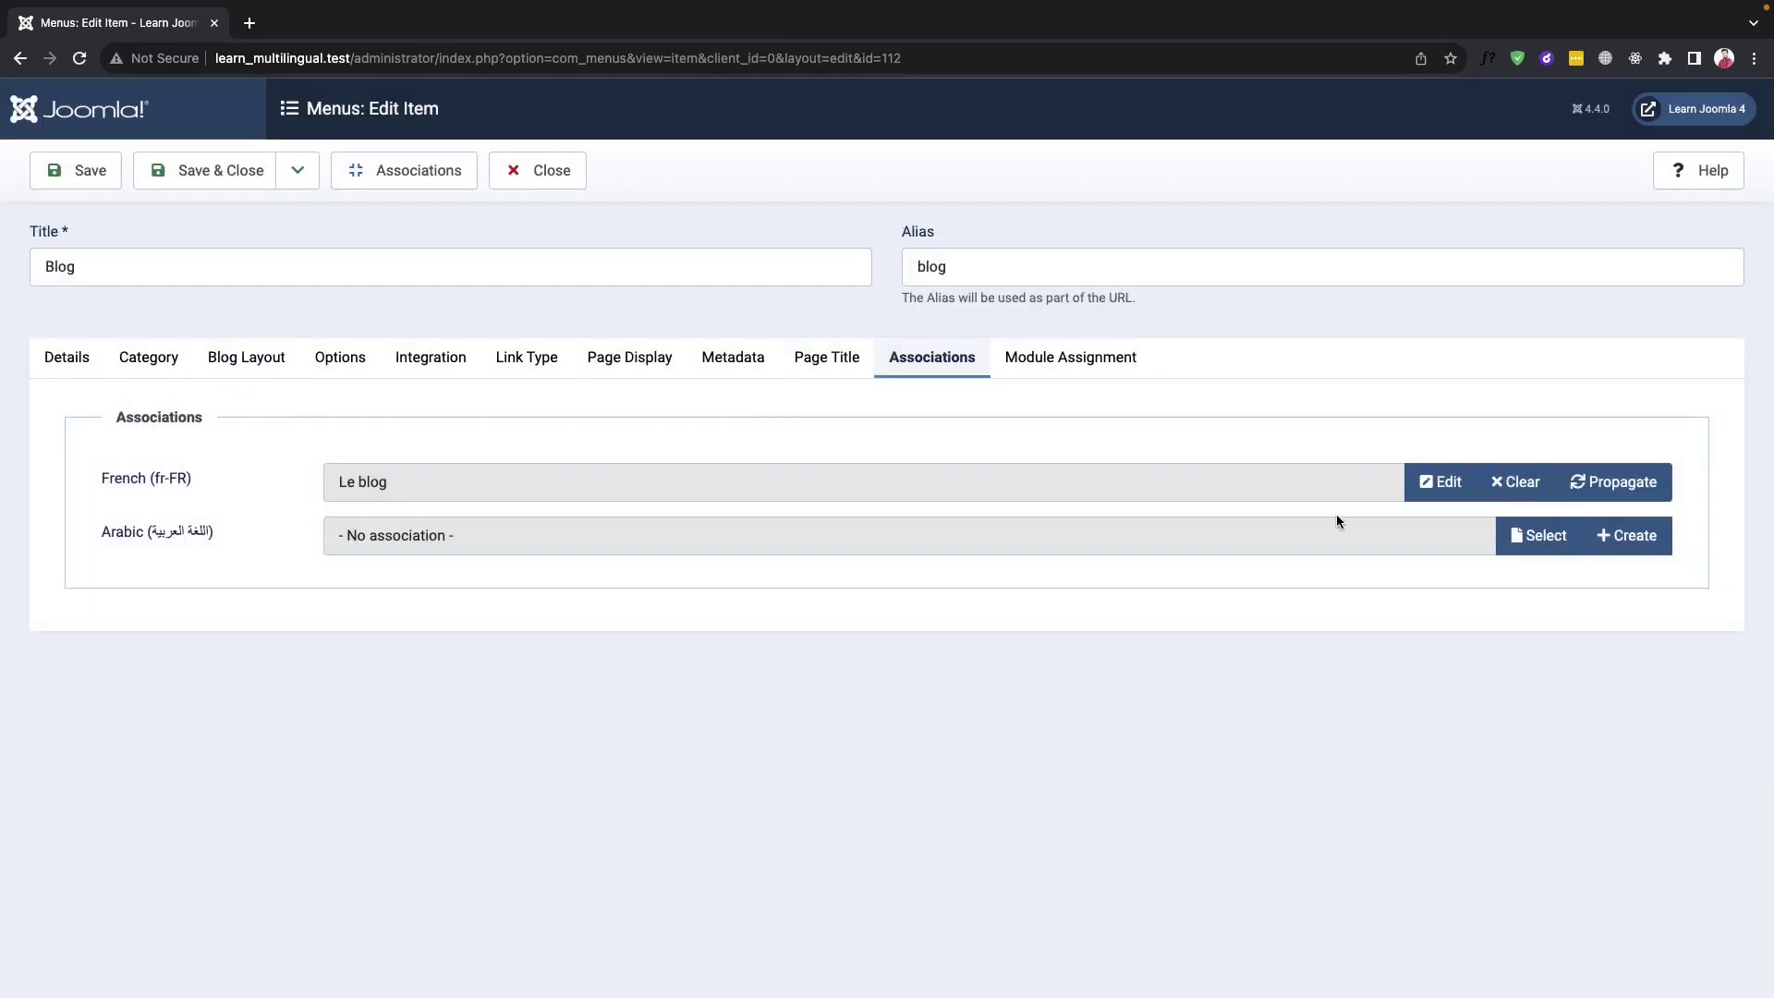
left_click(1529, 536)
left_click(280, 353)
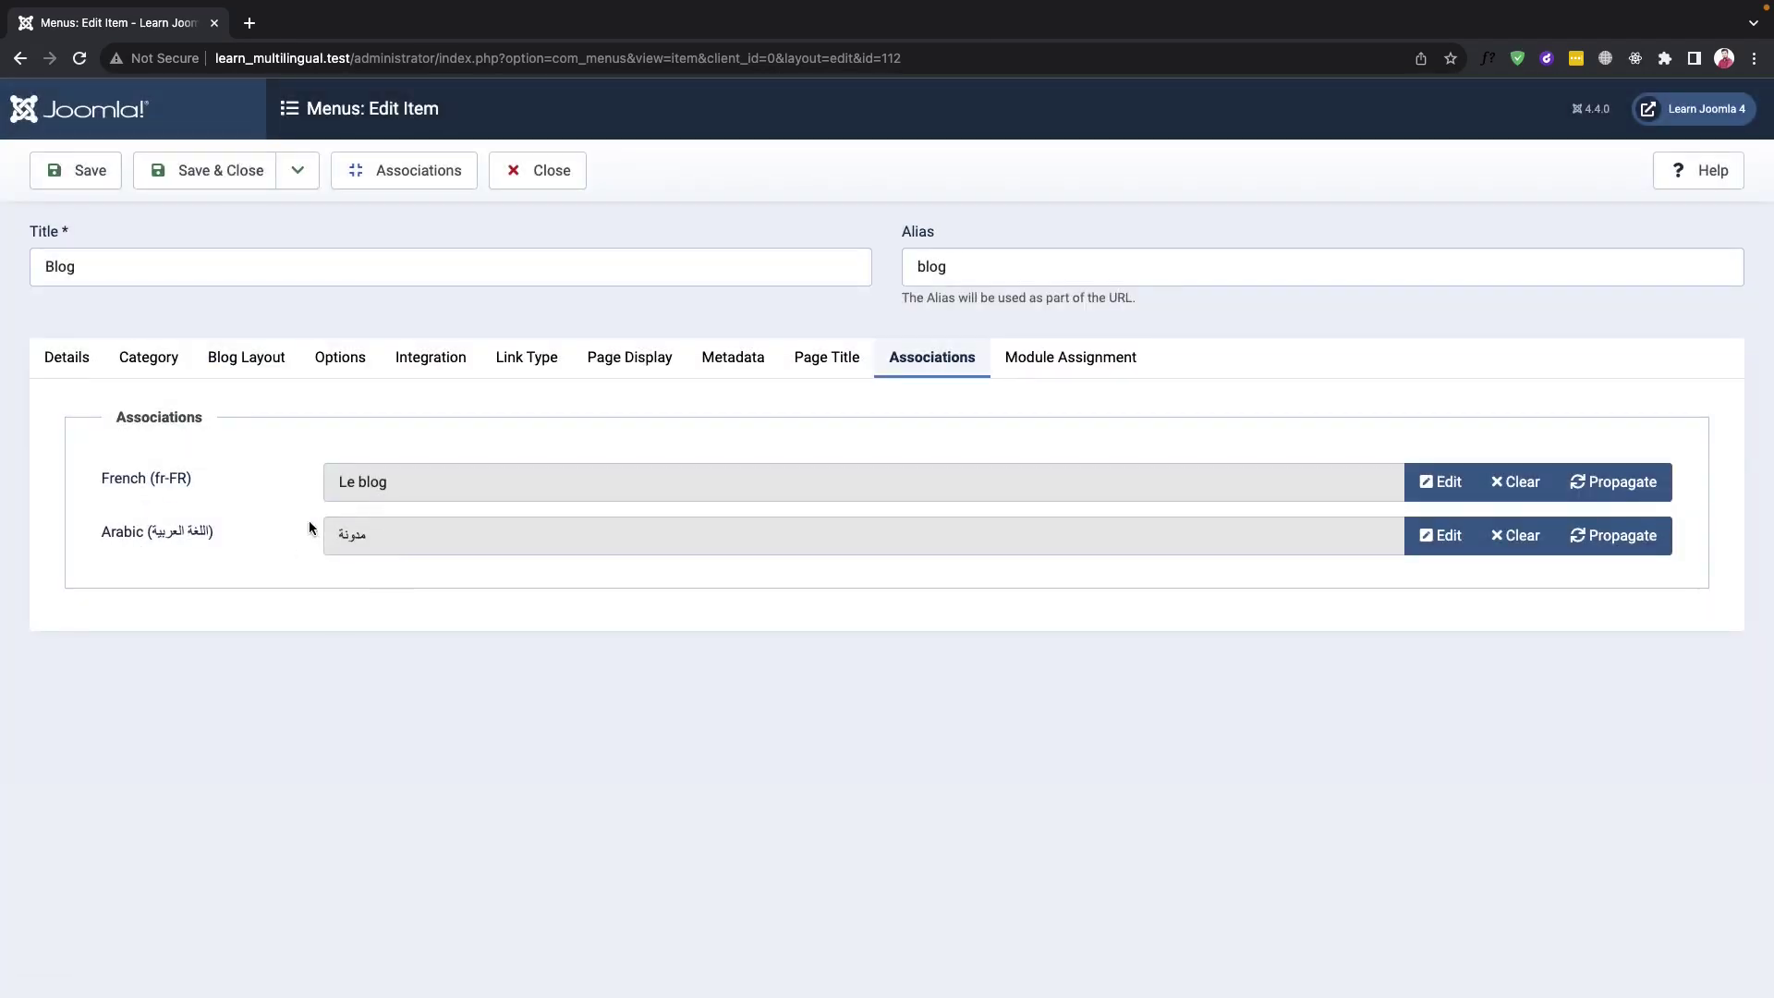
left_click(66, 357)
left_click(235, 174)
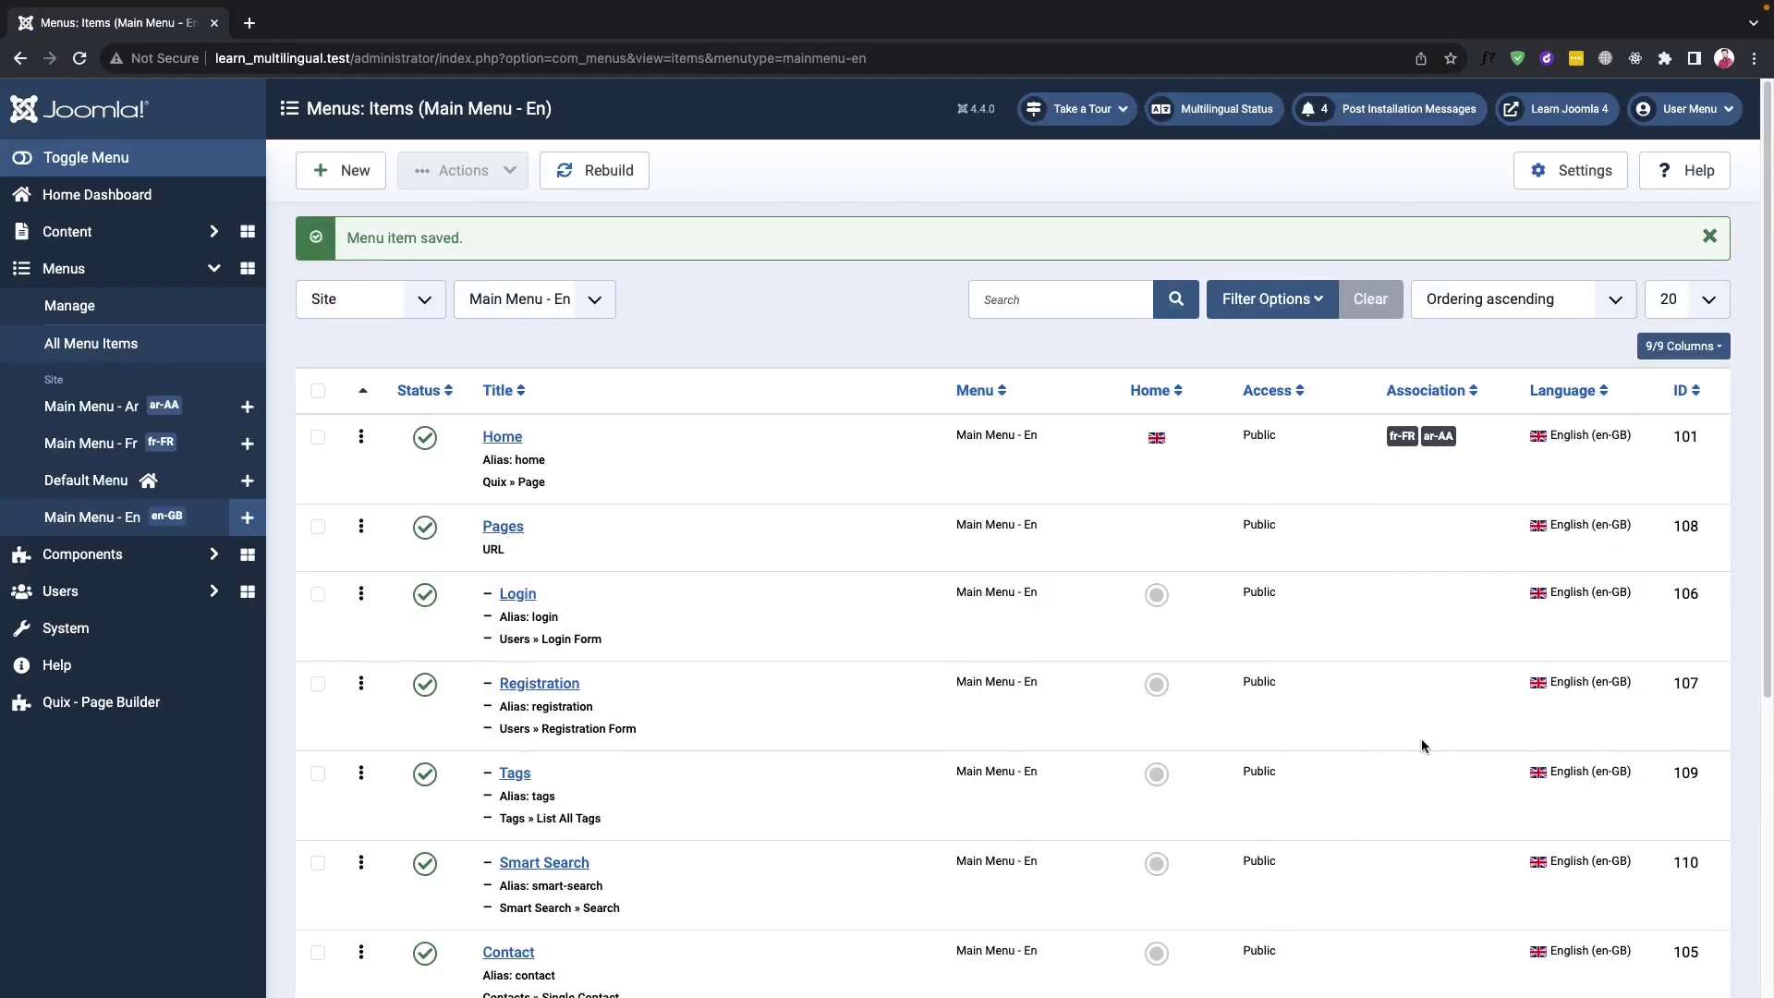
Check the language associations of the menu items in the English, French and Arabic main menus
scroll(1441, 767, "down", 4)
scroll(453, 684, "up", 4)
left_click(90, 443)
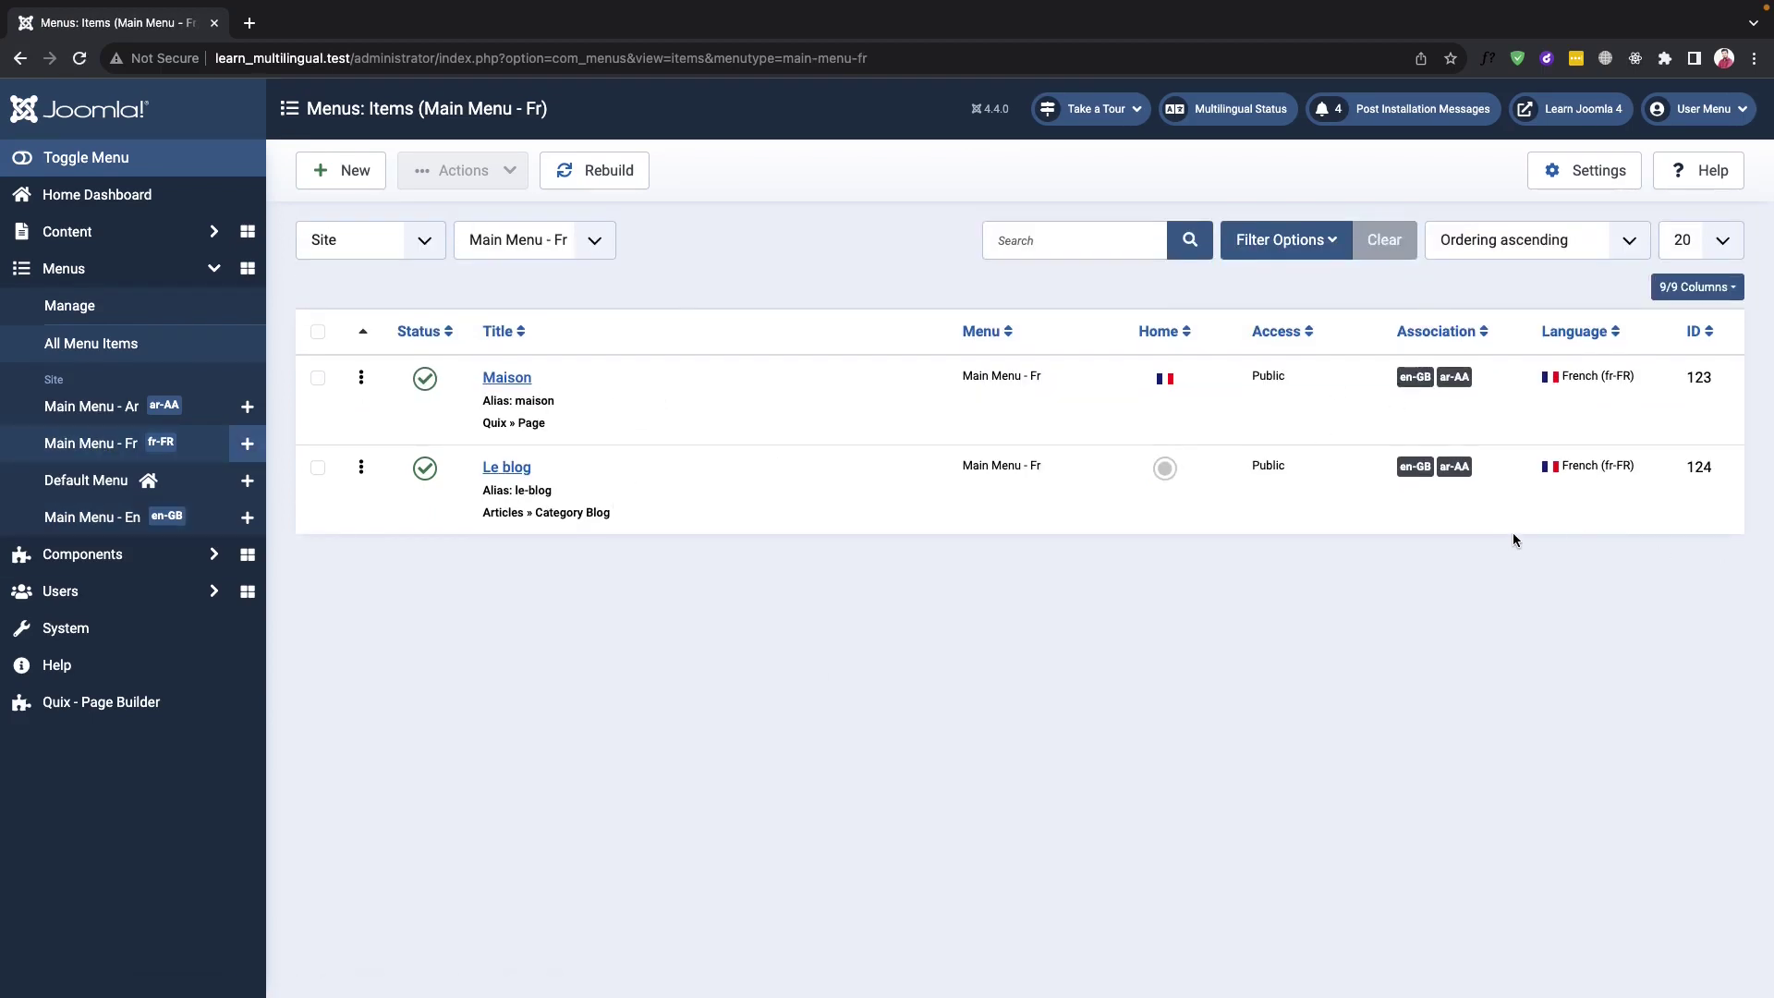
left_click(91, 406)
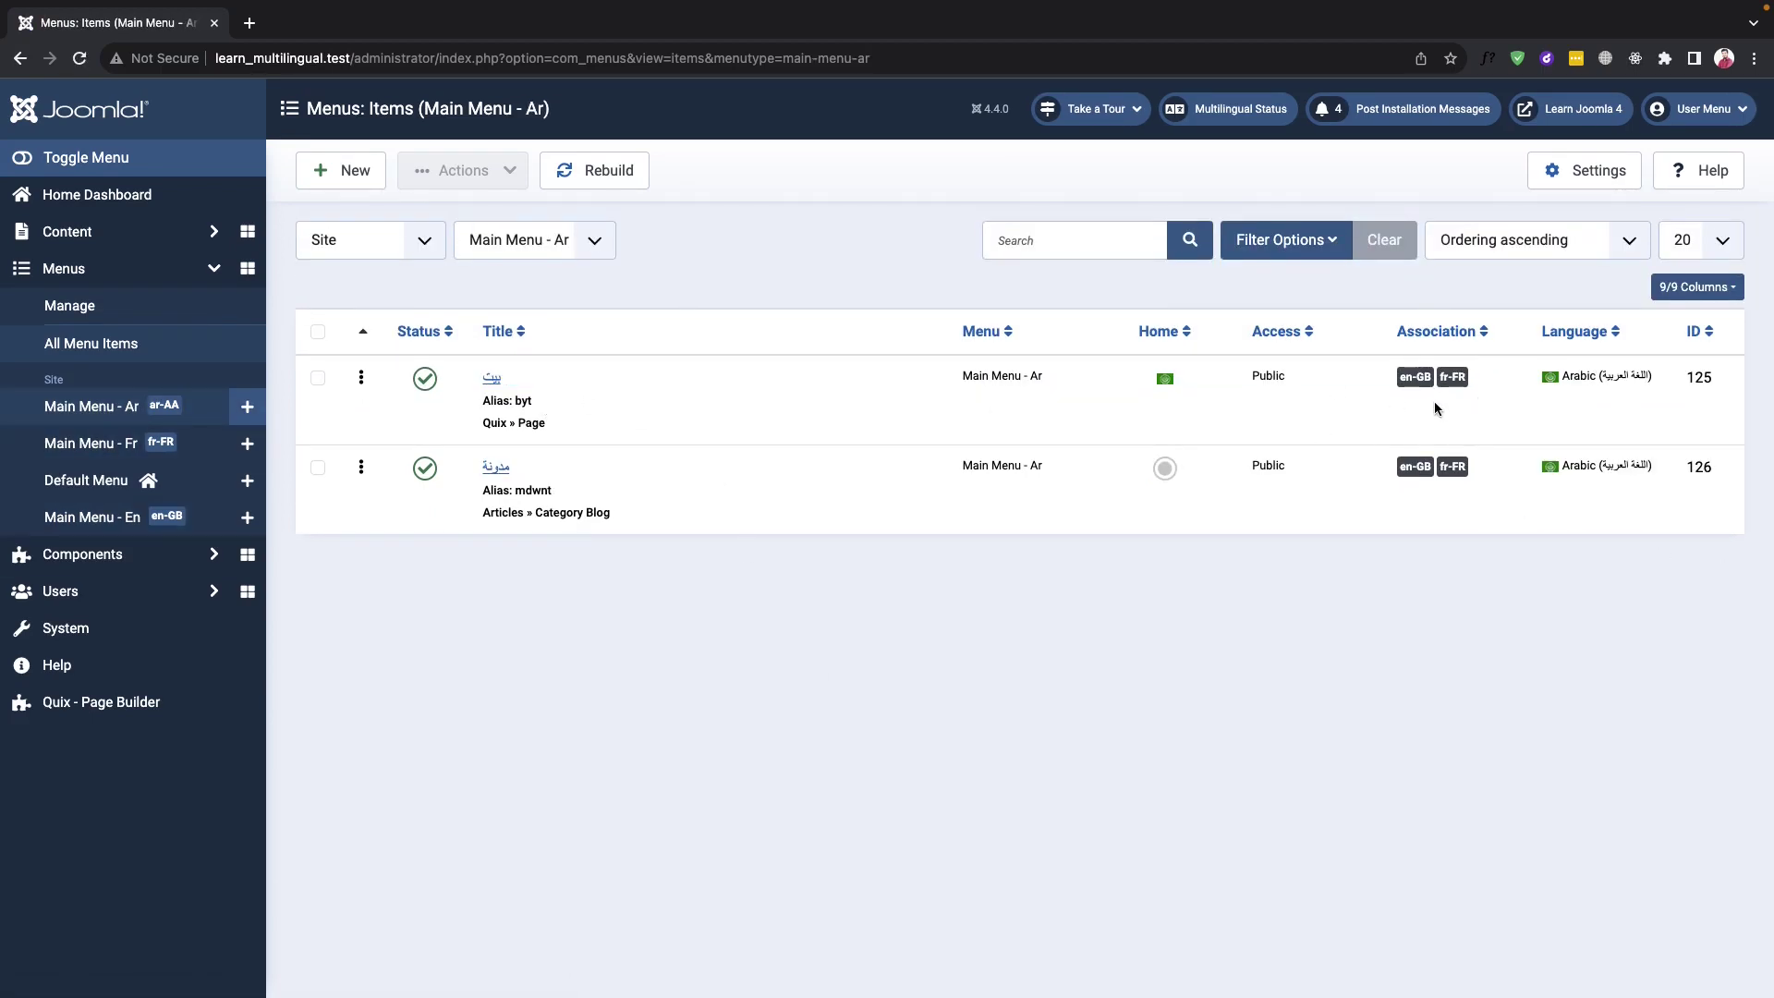